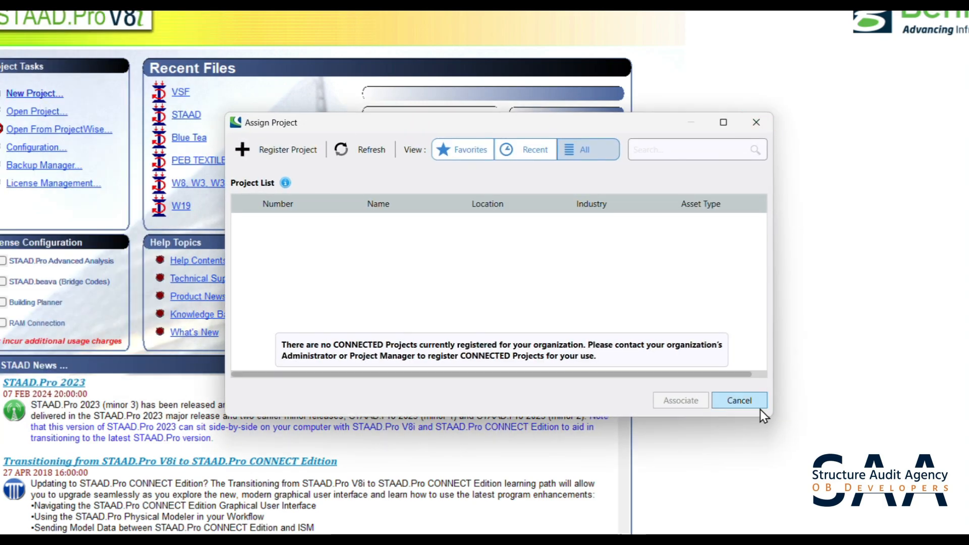
- Skip the project assignment and name the new space model file "Hospital Canopy"
click(742, 400)
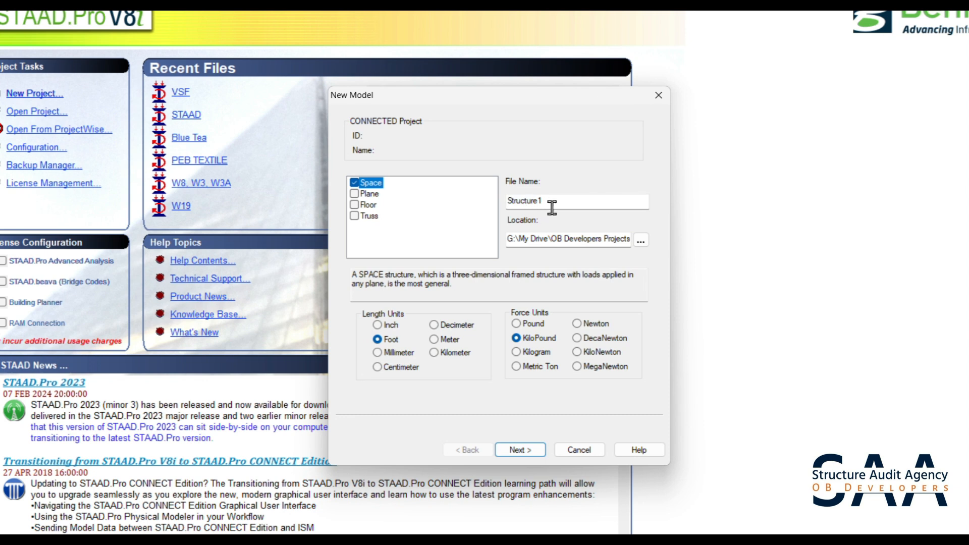
drag(552, 208, 497, 204)
text(hOS)
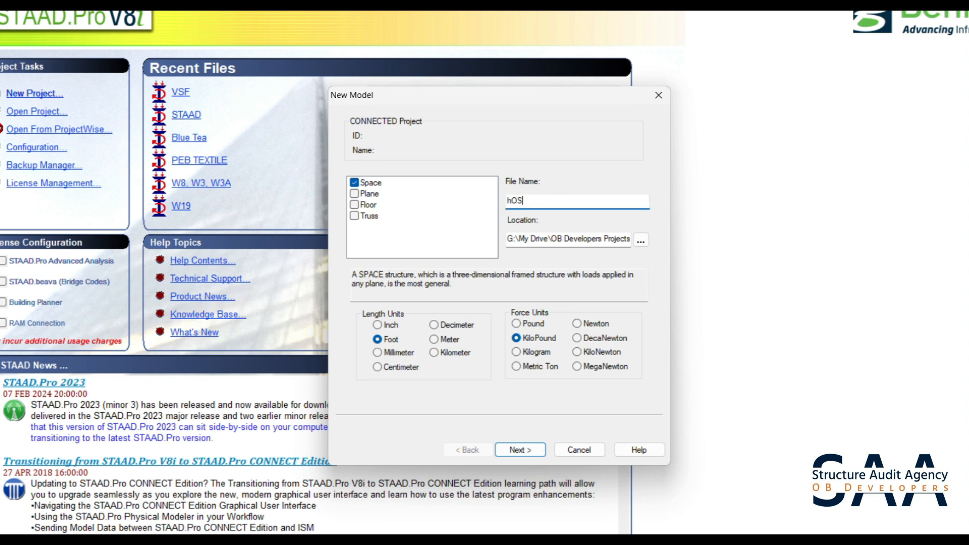
key(BackSpace)
key(BackSpace)
key(BackSpace)
key(Caps_Lock)
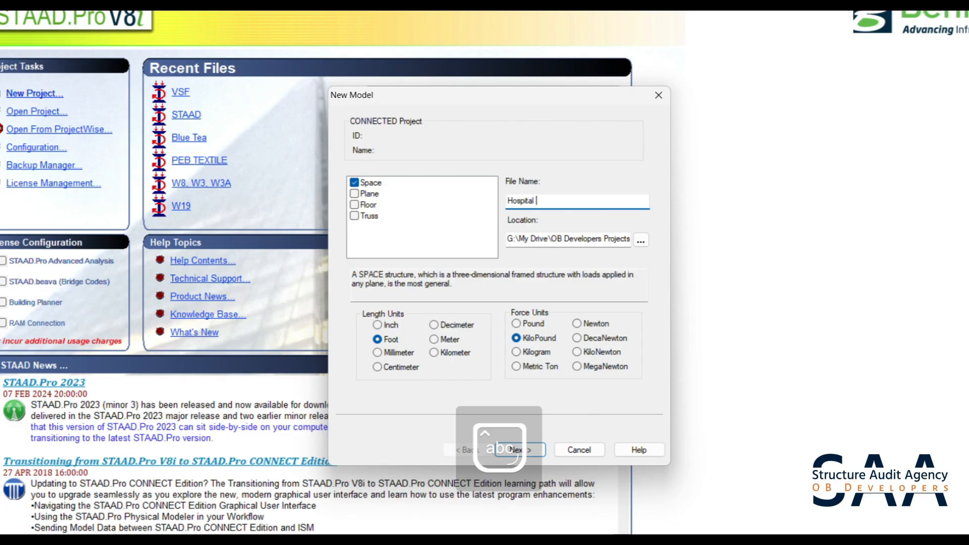
text(Hospital Canopy)
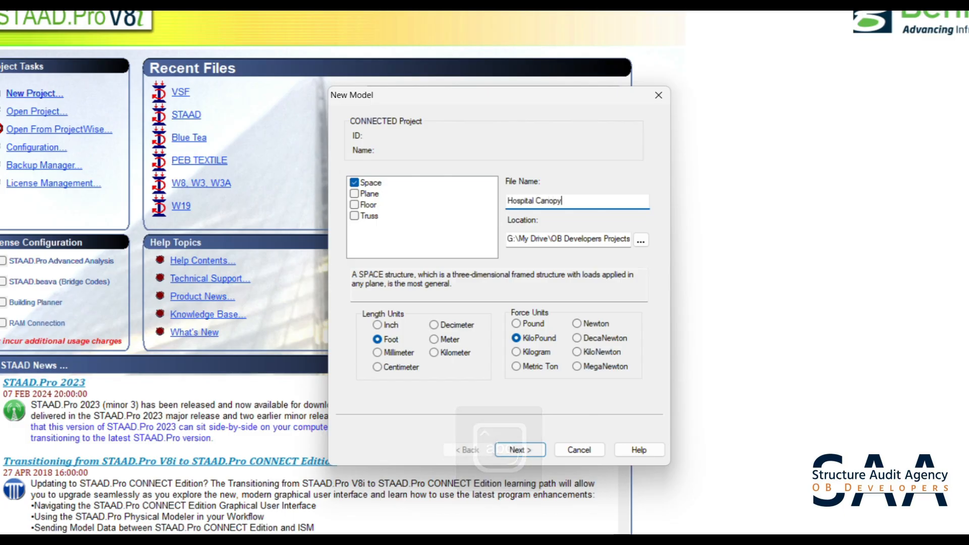
- Set the model's save location to the Hospital Canopy folder on the desktop
click(642, 241)
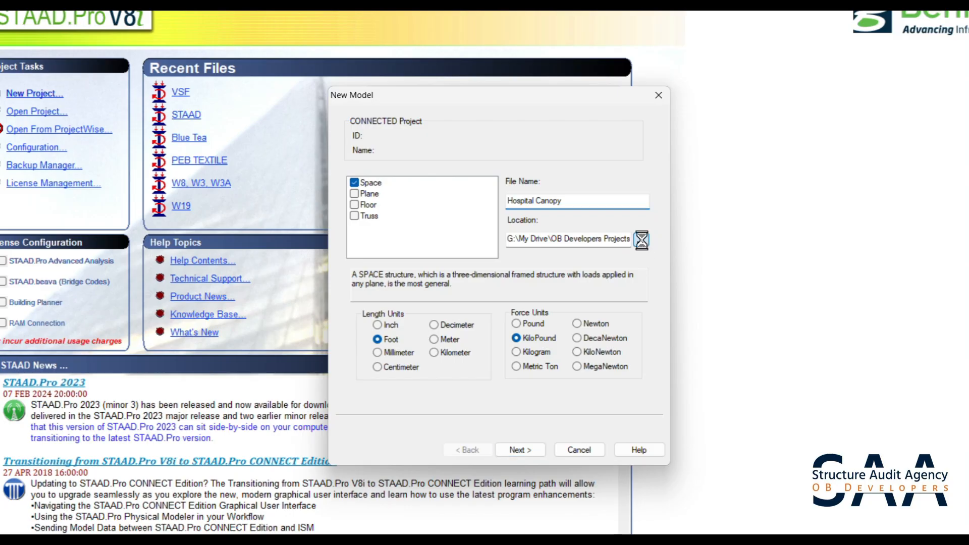
scroll(496, 255, up, 20)
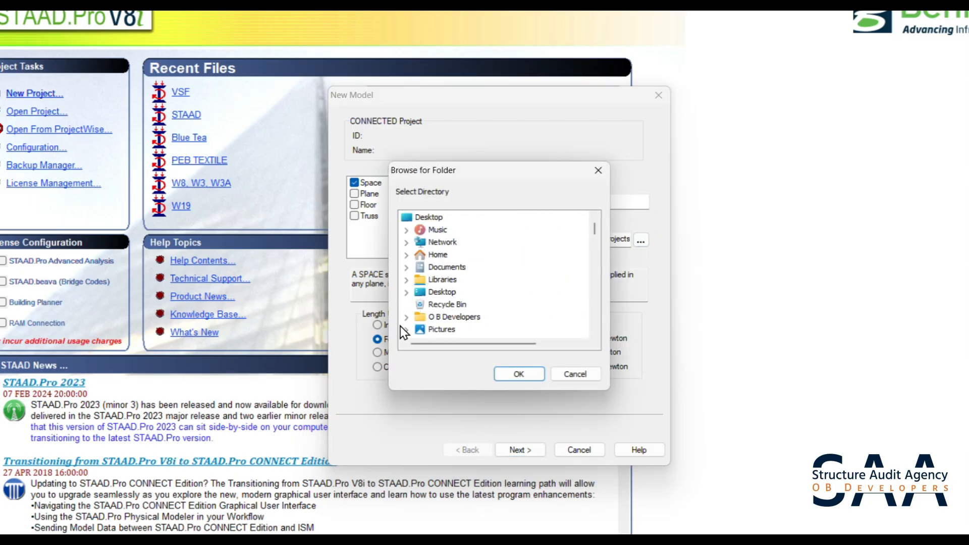
click(407, 292)
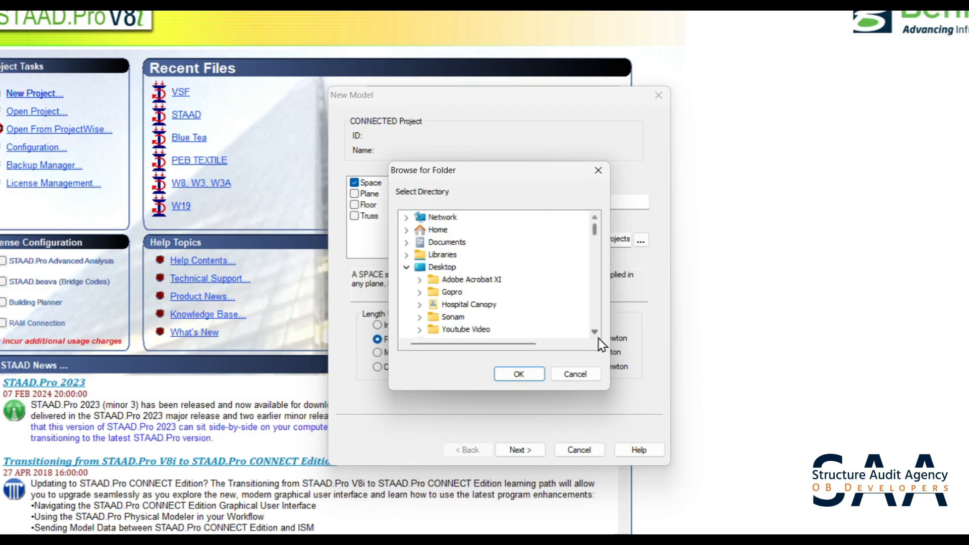
click(595, 334)
click(595, 333)
click(596, 333)
click(596, 334)
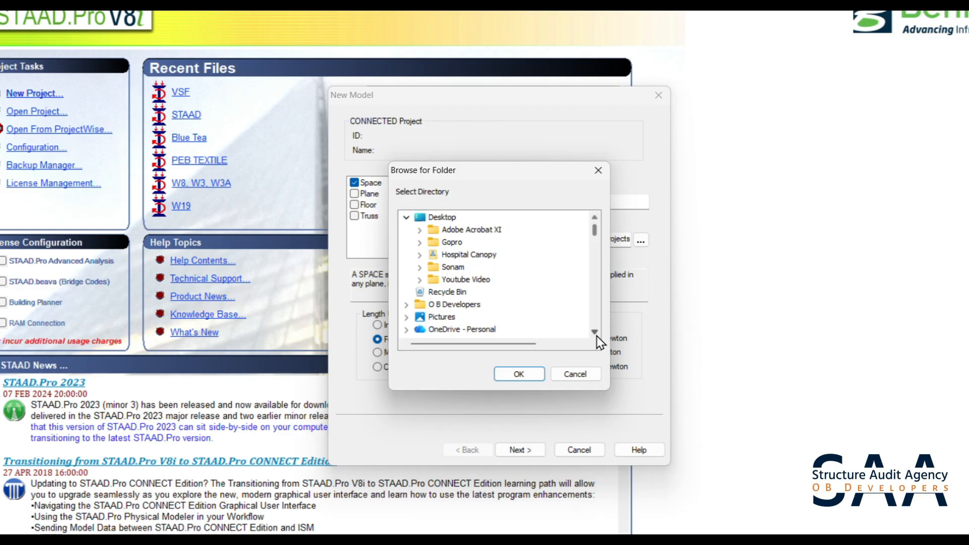
double_click(484, 256)
click(466, 267)
click(520, 374)
- Set the units to Meter and KiloNewton and create the model with Add Beam as the starting task
click(434, 340)
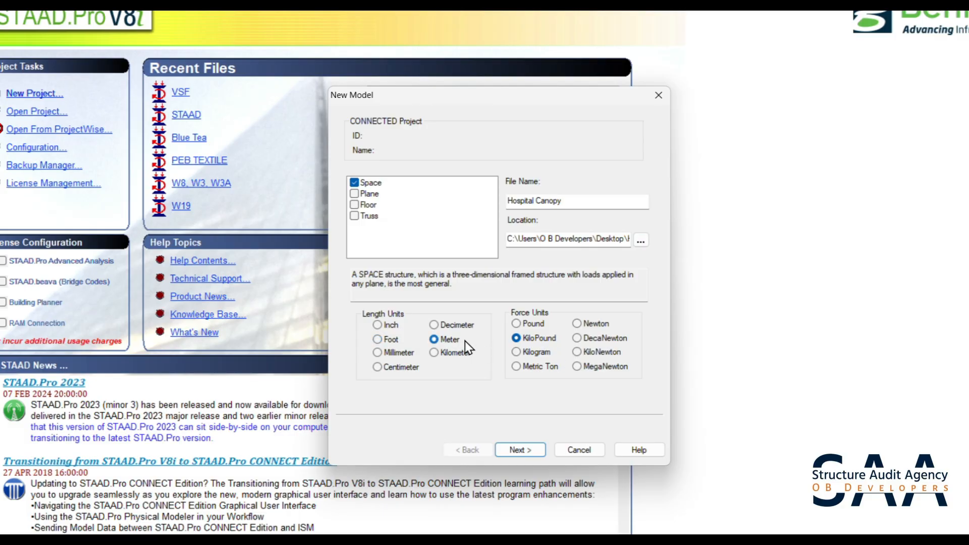
click(590, 354)
click(522, 449)
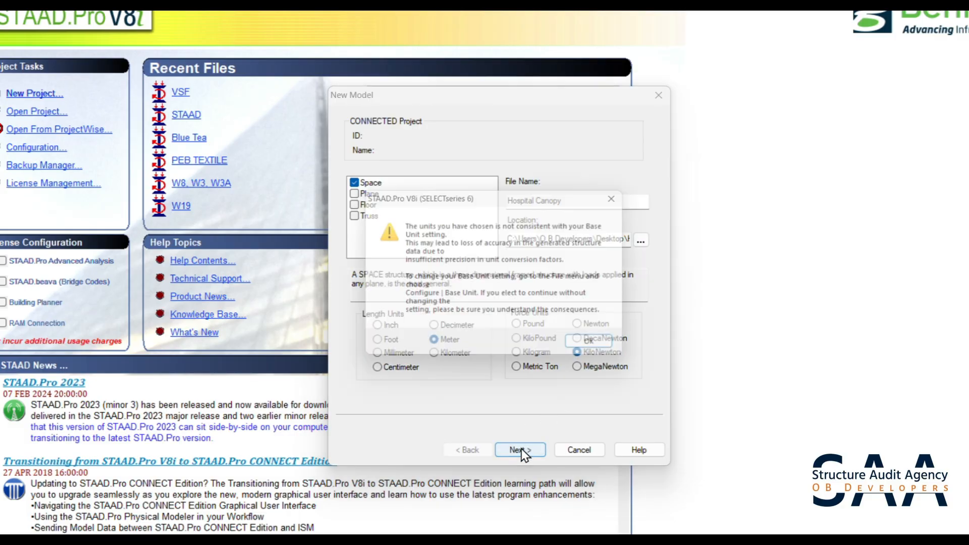
click(616, 348)
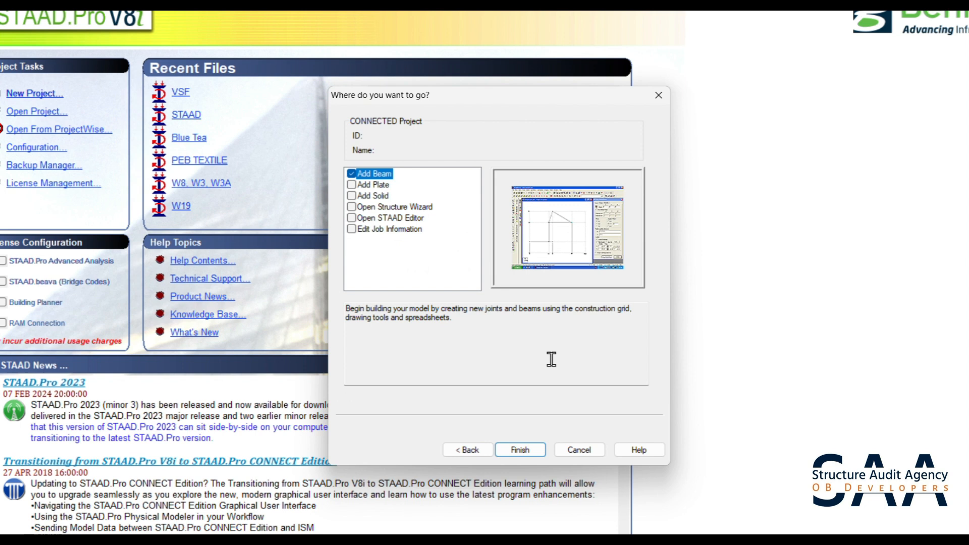
click(534, 454)
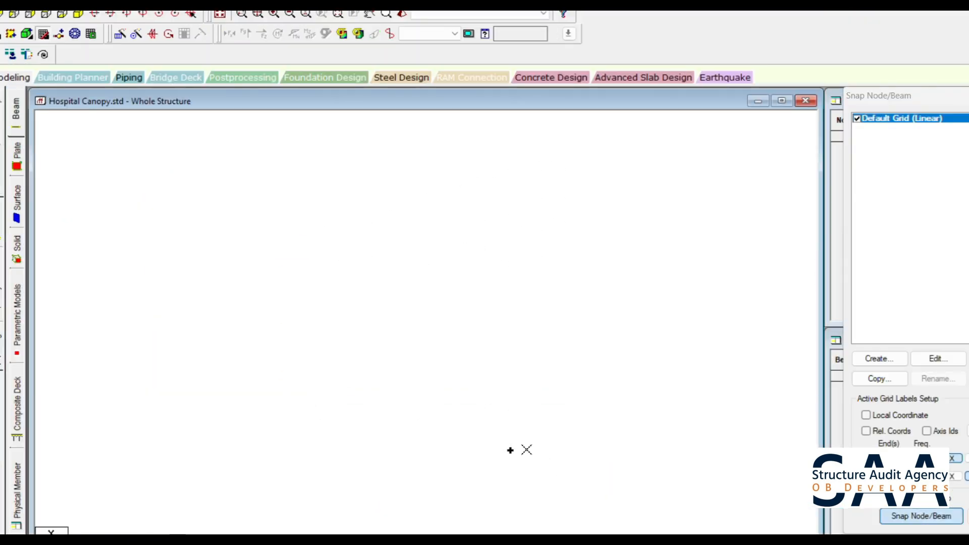
- Close the Snap Node/Beam grid settings and create the first node at X 0, Y 0
click(968, 95)
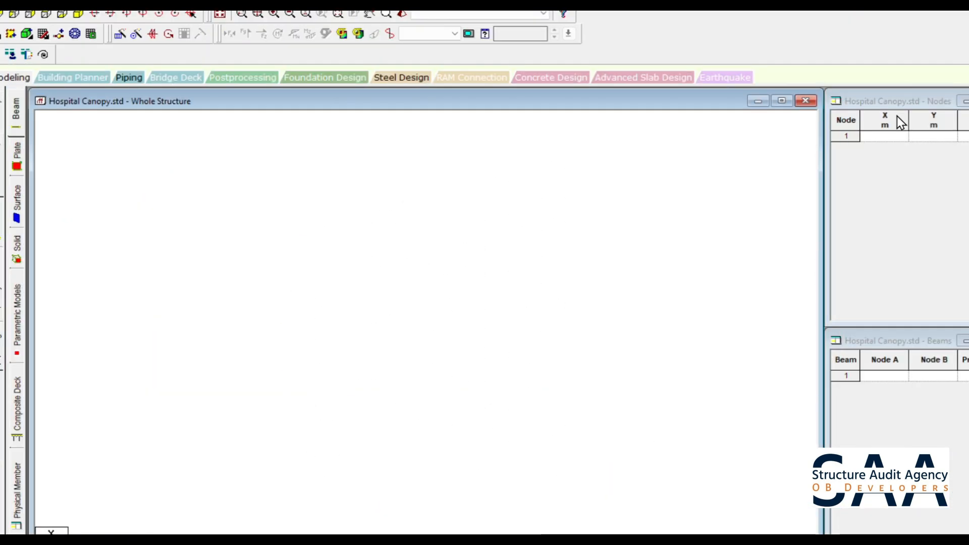
click(872, 136)
text(0)
key(Tab)
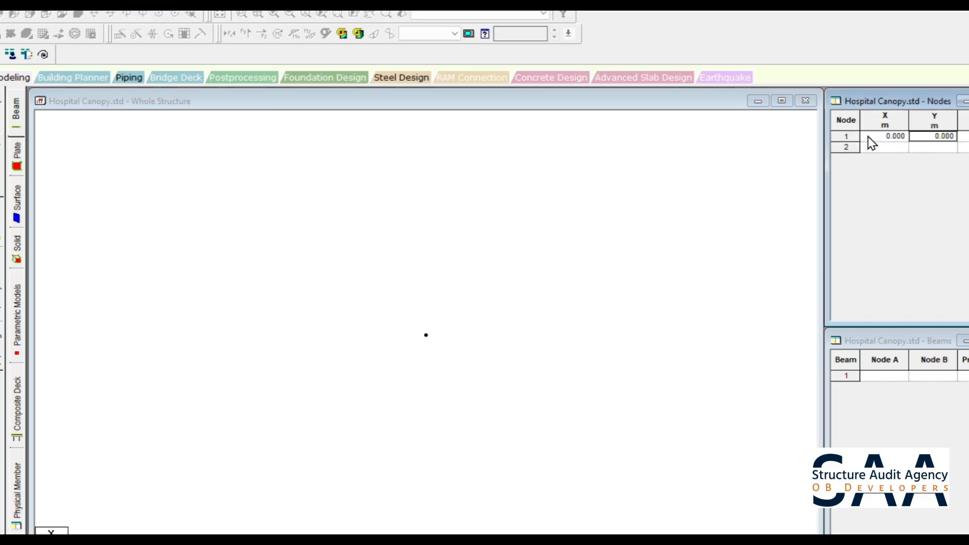
click(125, 206)
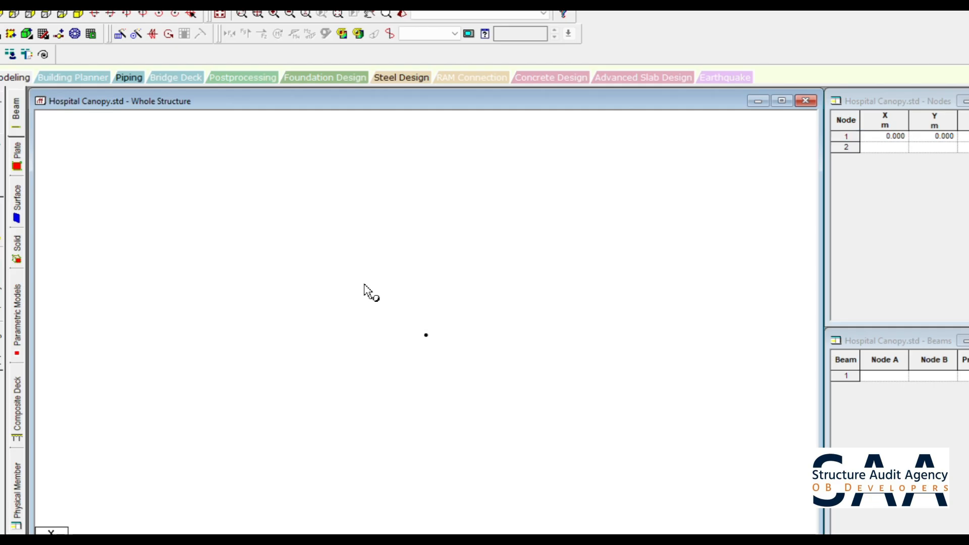
- Try to repeat the origin node 1.8 m along global X with linked steps using Translational Repeat
drag(371, 293, 359, 286)
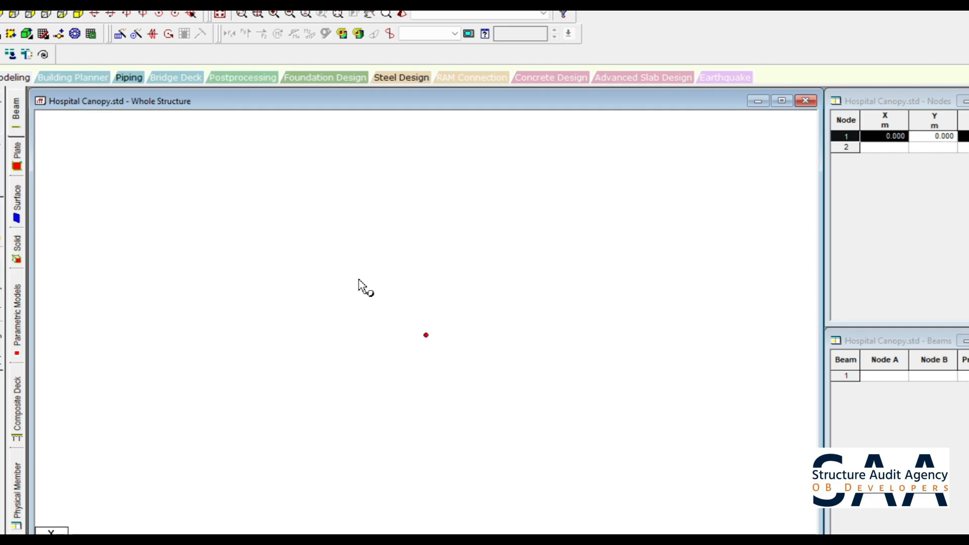
click(120, 33)
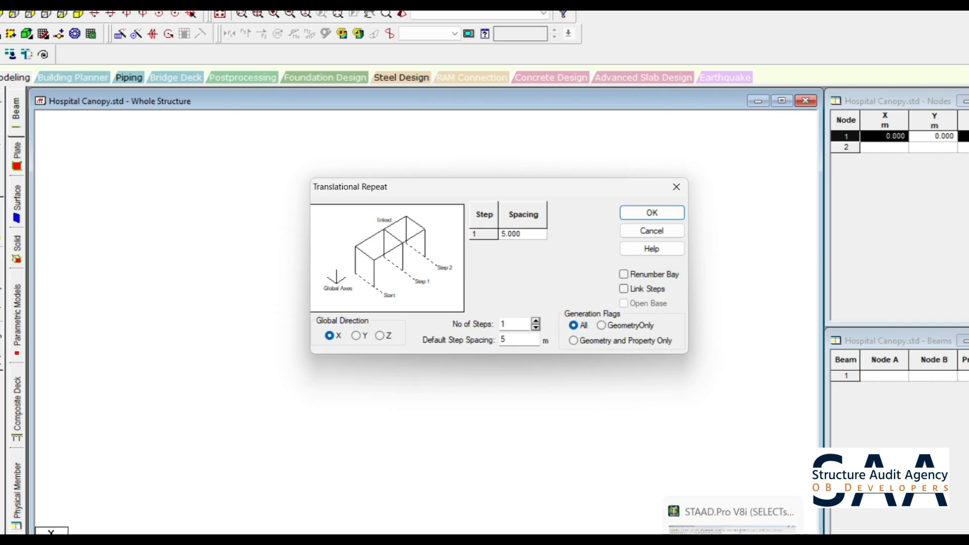
click(735, 540)
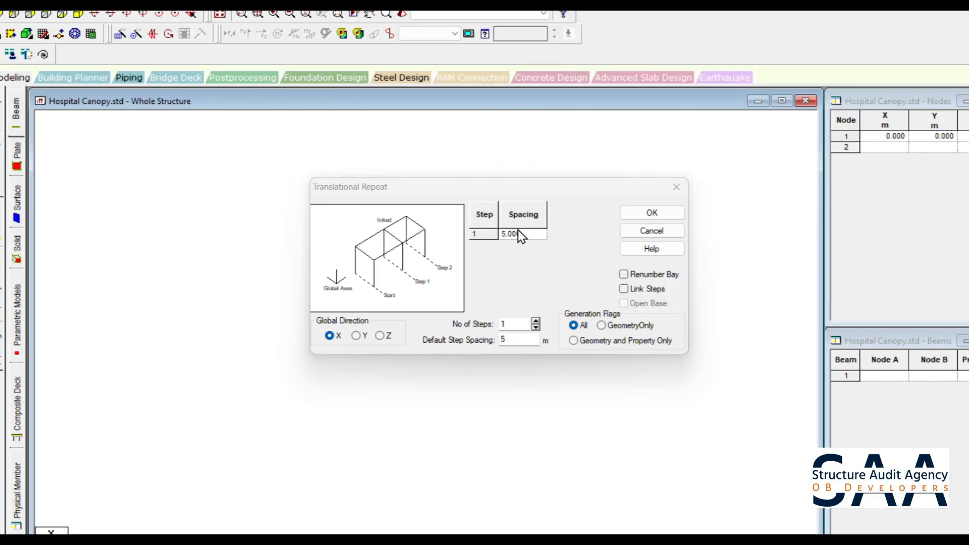
click(525, 233)
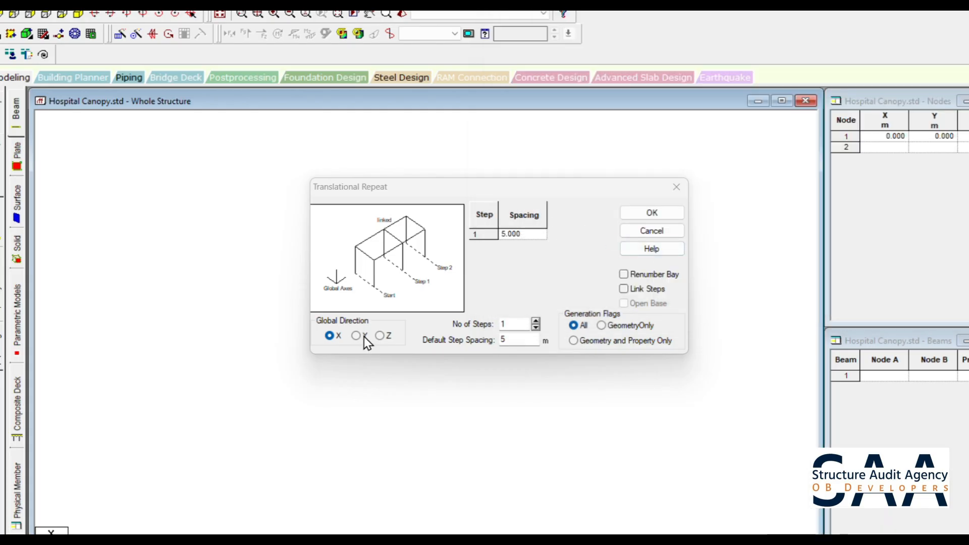
double_click(522, 343)
text(1.8)
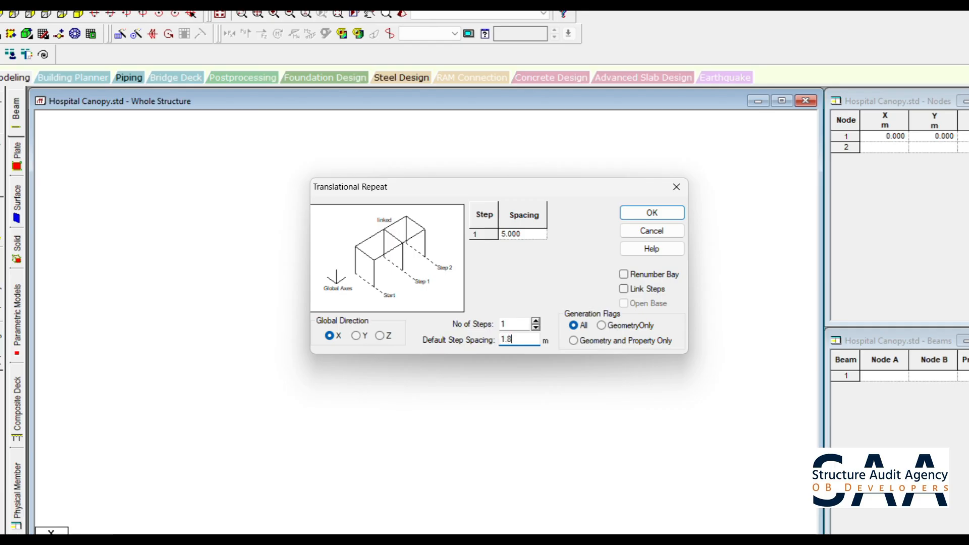
click(644, 291)
click(651, 214)
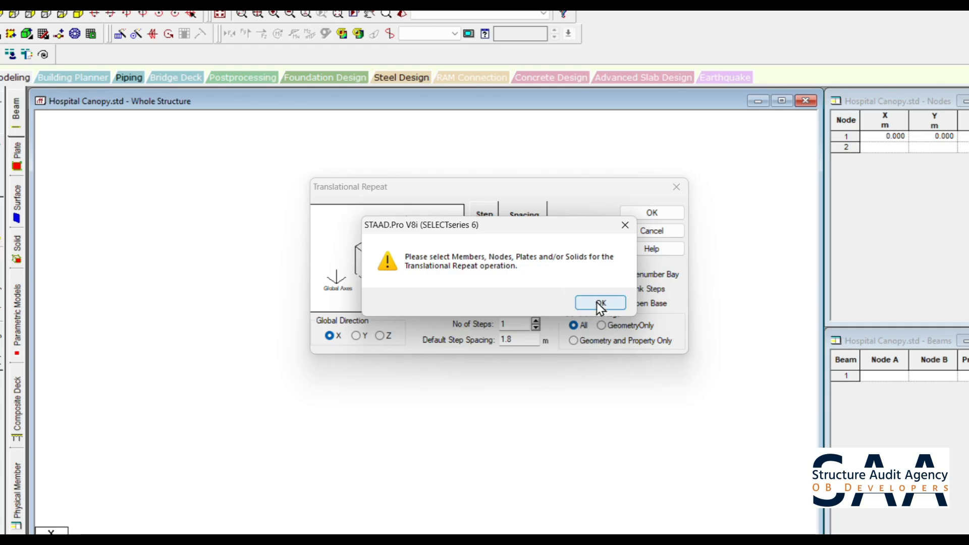
click(601, 303)
click(641, 212)
- Select the origin node and repeat it once at 1.8 m along global X with linked steps
drag(506, 348, 351, 272)
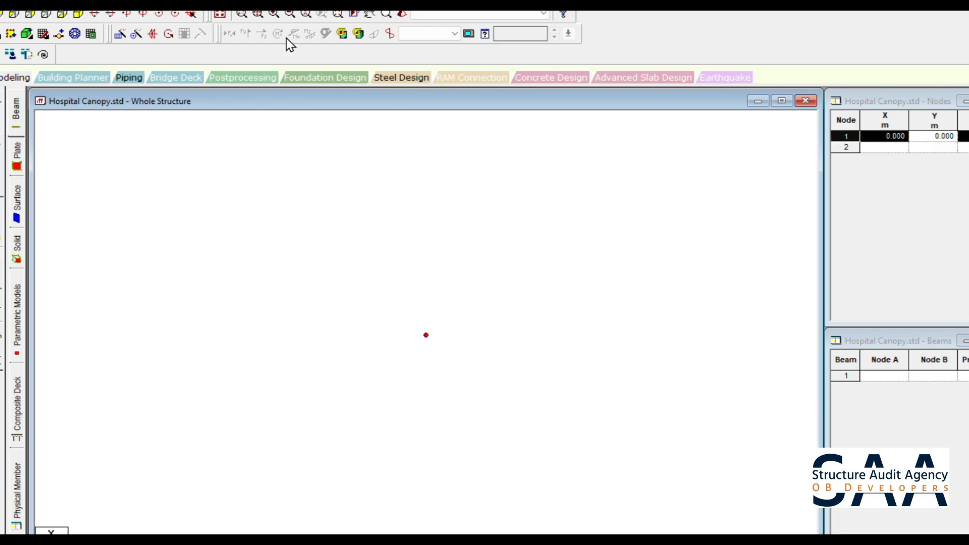
click(121, 35)
drag(515, 336, 486, 335)
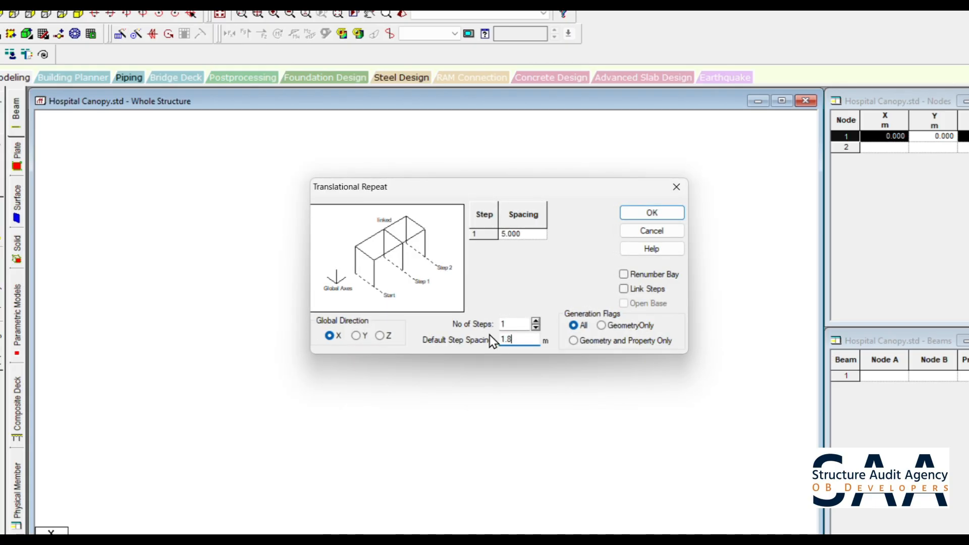
click(644, 292)
click(652, 215)
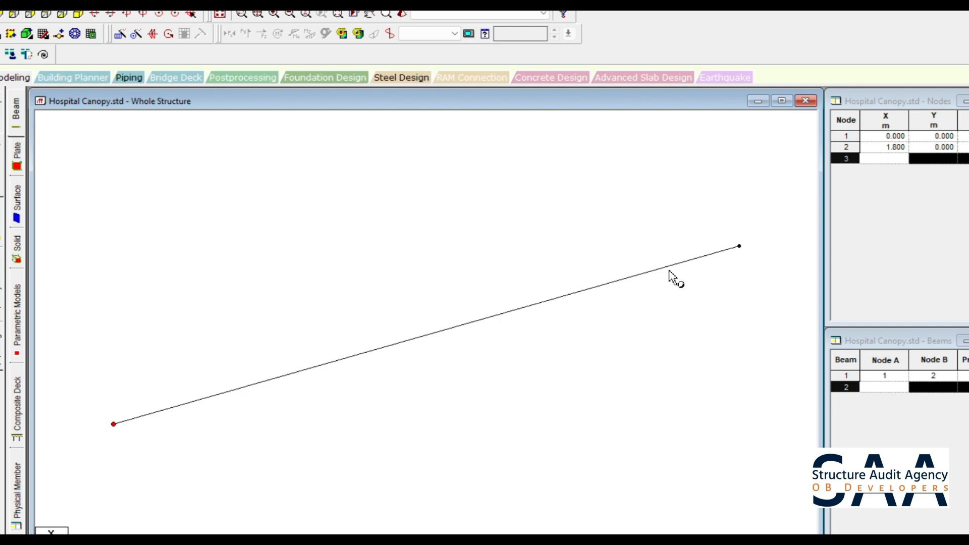
- Insert two equally spaced nodes into the 1.8 m beam
click(669, 271)
right_click(622, 256)
click(650, 343)
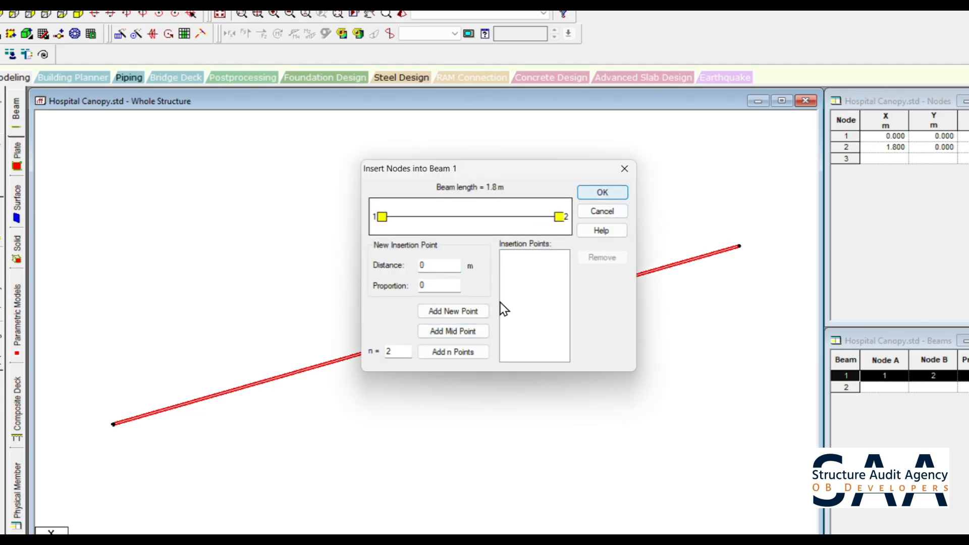
click(453, 351)
click(602, 193)
- Insert a midpoint node into the end beam segment farthest from the origin
scroll(640, 227, down, 1)
click(577, 299)
right_click(575, 300)
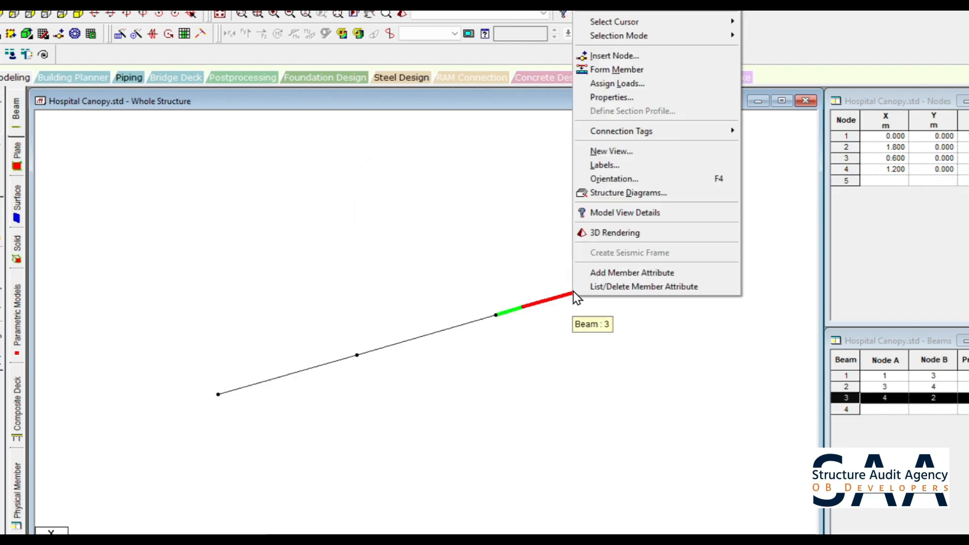
click(633, 55)
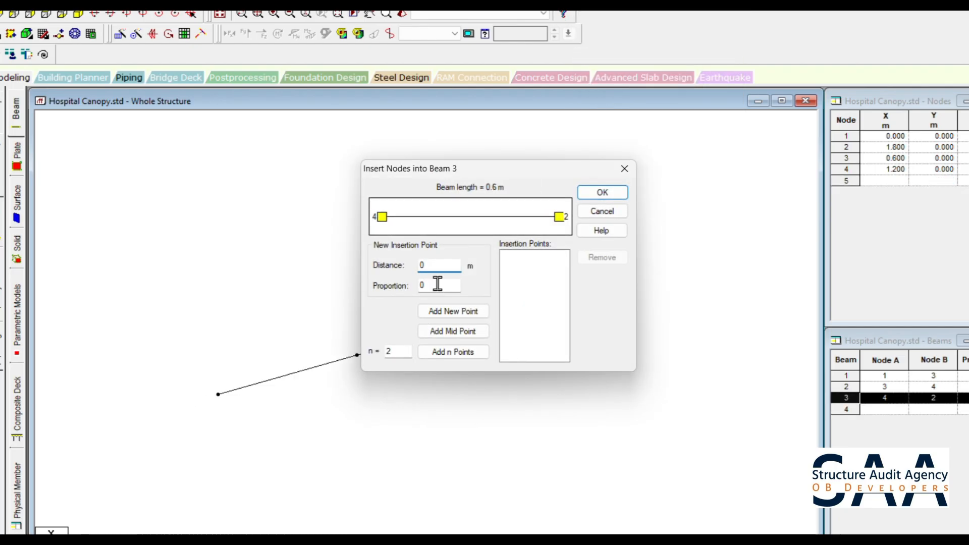
click(449, 331)
click(603, 194)
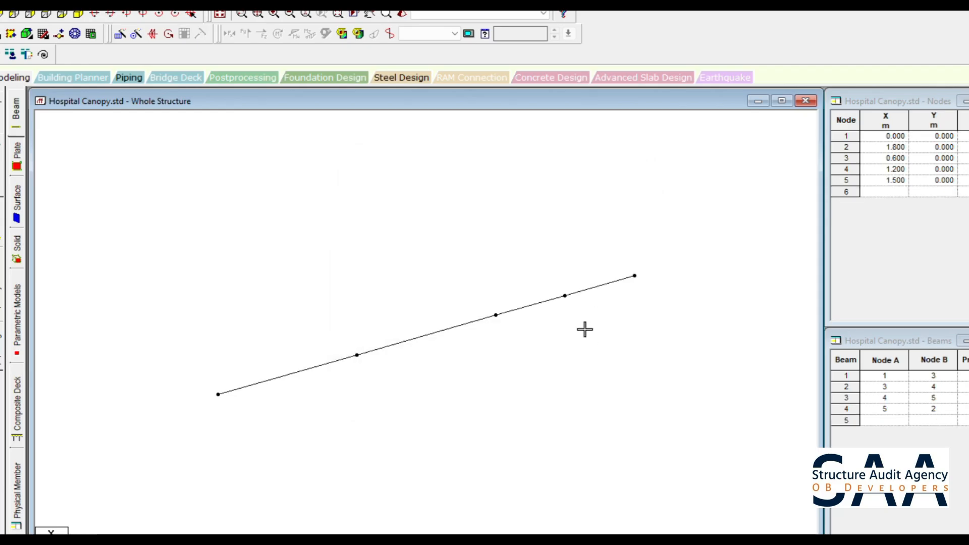
- Delete the three beam segments between the origin and the 1.5 m node, keeping their nodes
click(522, 309)
ctrl+click(402, 342)
ctrl+click(308, 369)
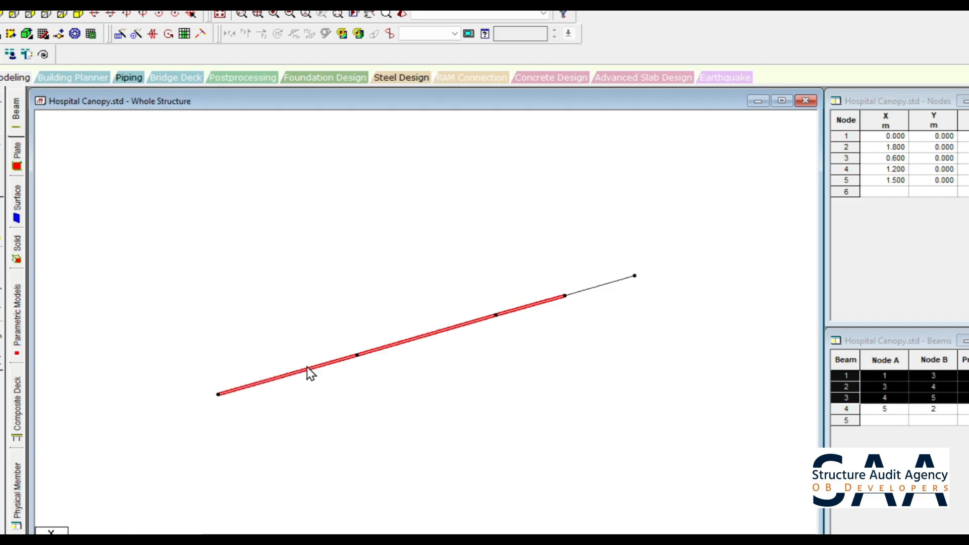
key(Delete)
key(Return)
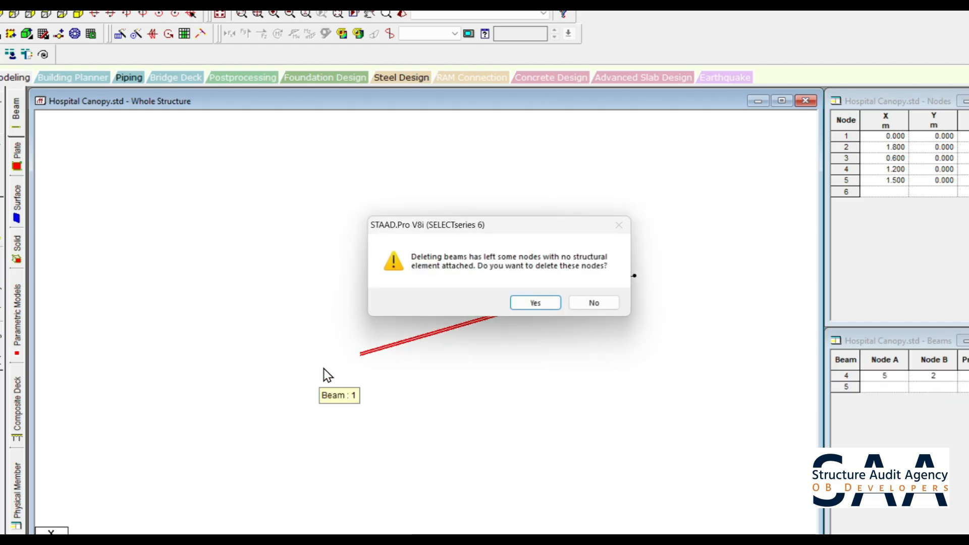
click(593, 303)
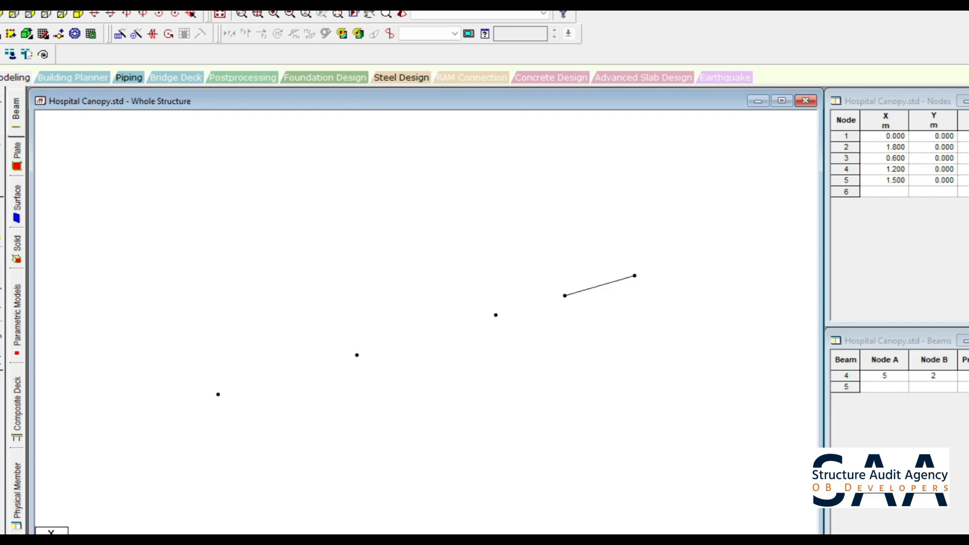
- Delete the two loose intermediate nodes at X 0.6 m and 1.2 m
drag(524, 397, 290, 247)
key(Delete)
key(Return)
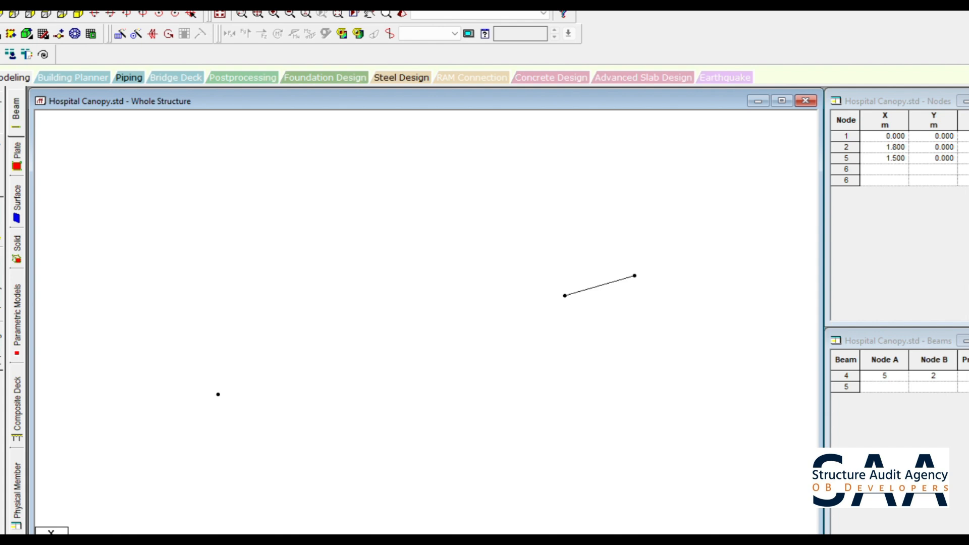
- Add a single beam from the origin node to the node at X 1.5 m
click(219, 395)
click(564, 296)
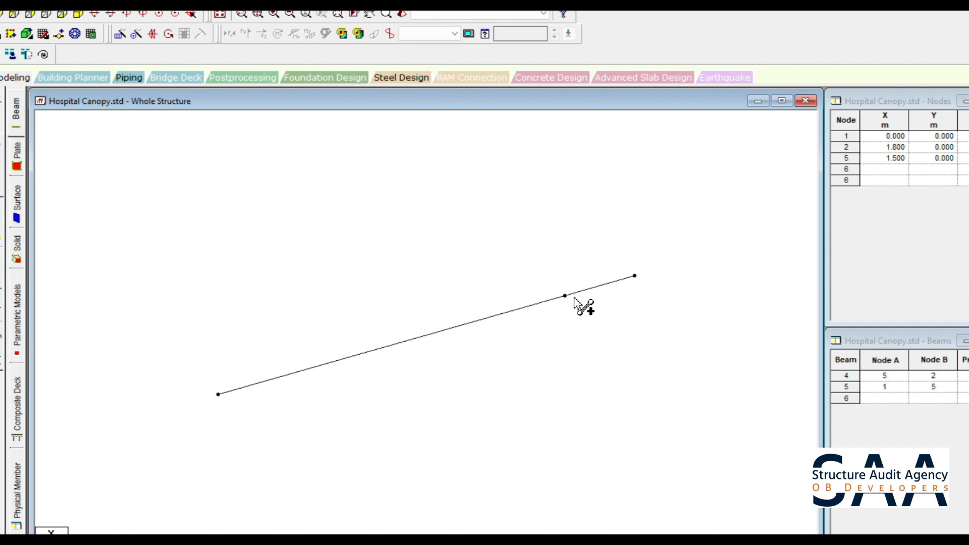
key(Escape)
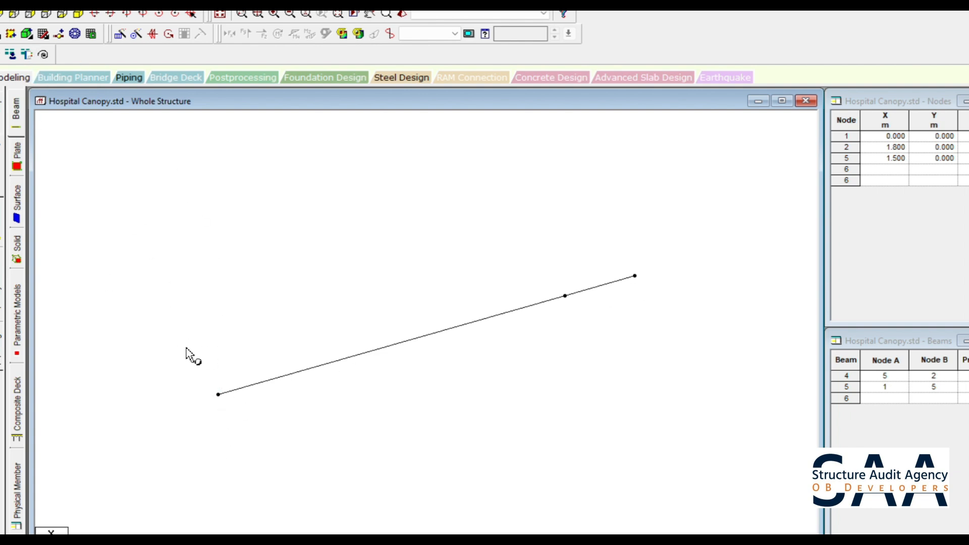
- Repeat the origin node once along Y with a -1.8 m spacing and linked steps to create a vertical beam
click(218, 394)
click(120, 36)
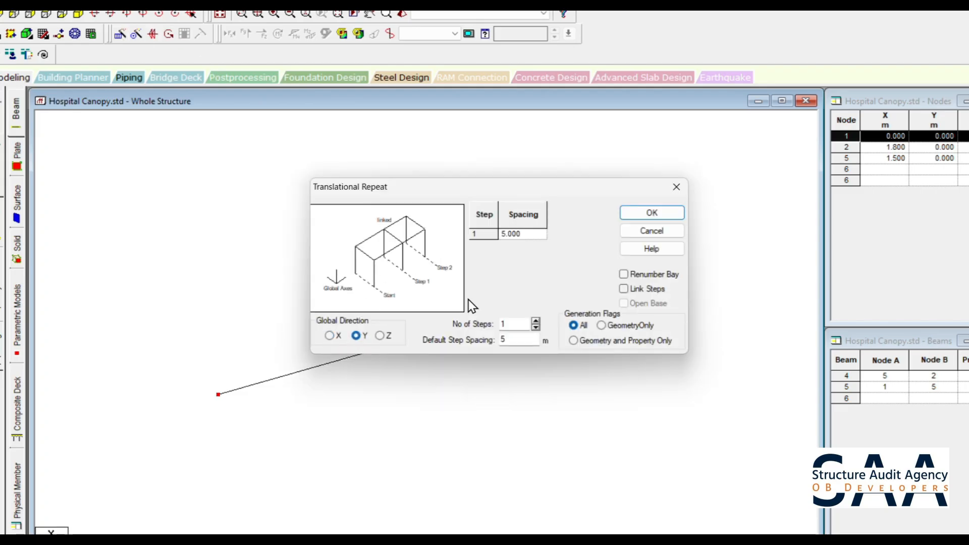
double_click(502, 340)
text(-1.8)
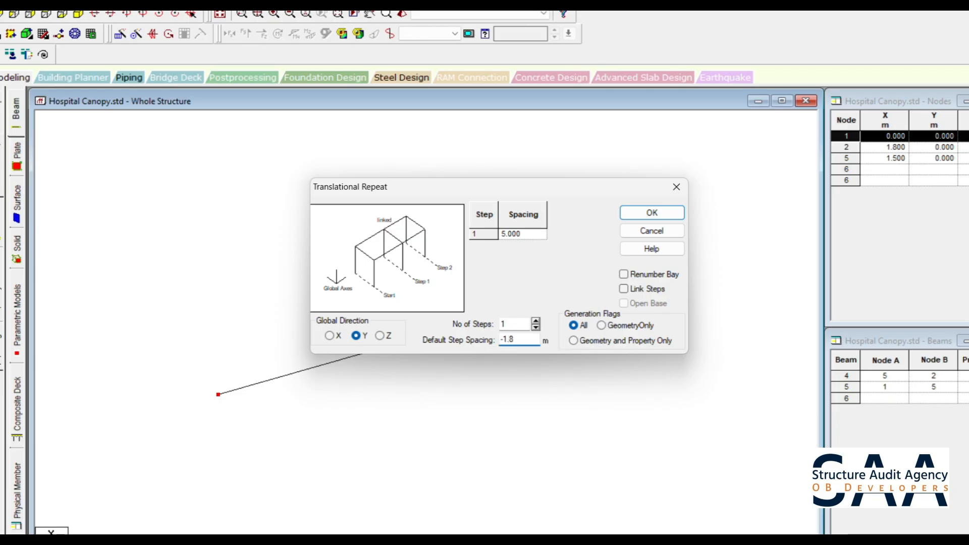
click(656, 293)
click(647, 217)
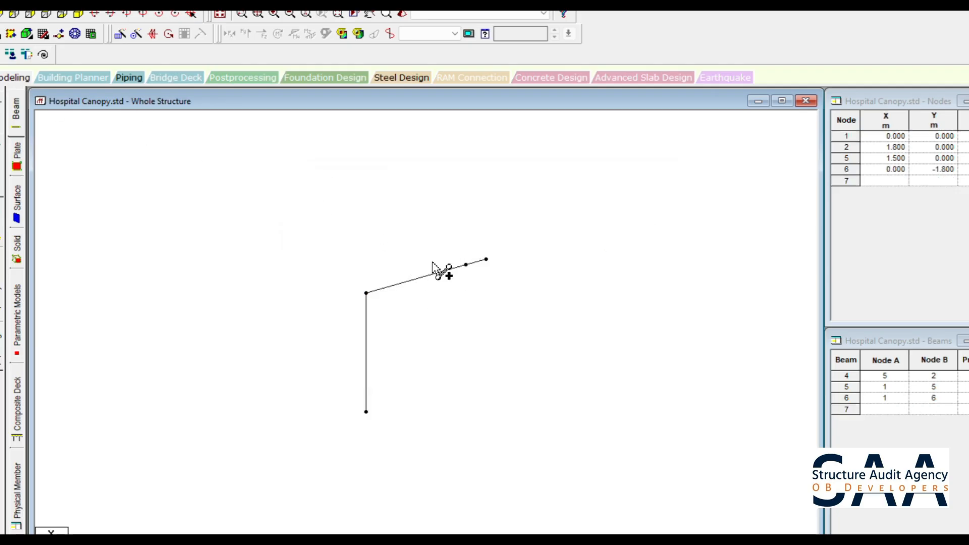
- Add a diagonal beam from the node at X 1.5 m to the lower node at Y -1.8 m
click(466, 265)
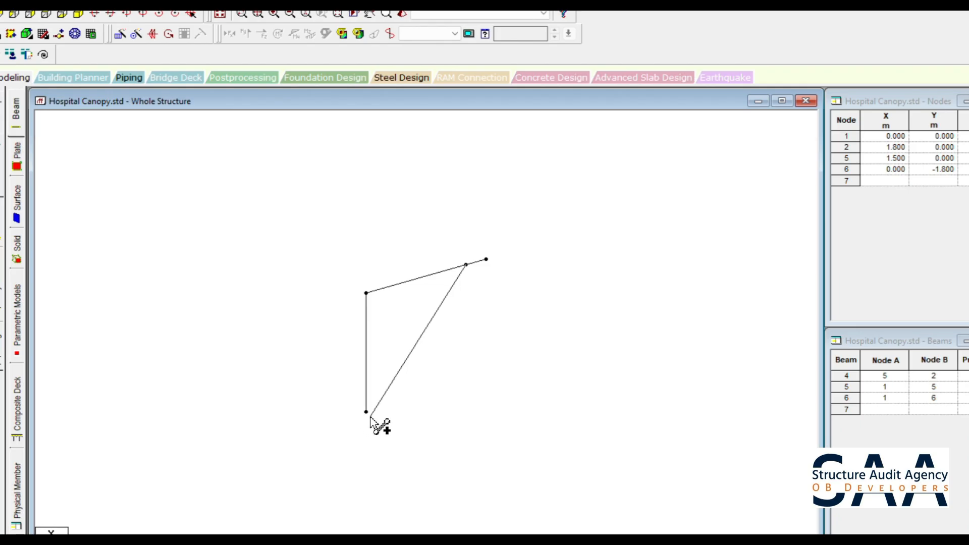
click(366, 412)
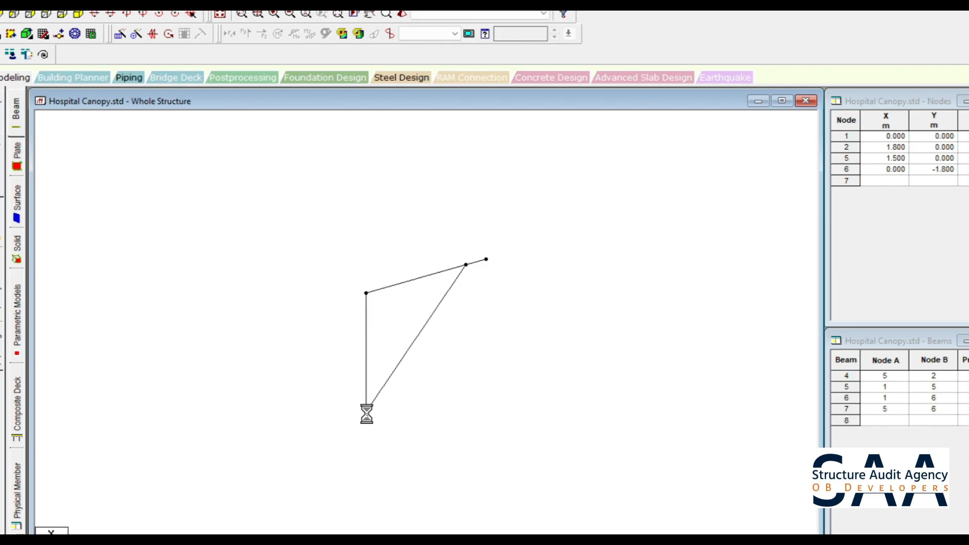
key(Escape)
- Delete the vertical beam between the origin and the lower node, keeping both nodes
click(366, 356)
key(Delete)
key(Return)
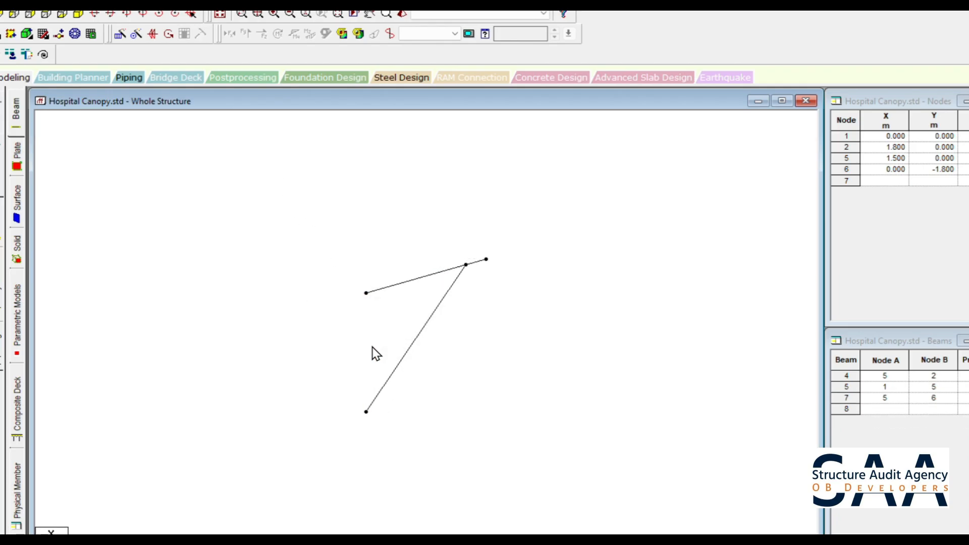
- Switch to the canopy drawing PDF and circle the bracket detail's diagonal tube size and two cross-tube sections to check the member sizes
click(3, 233)
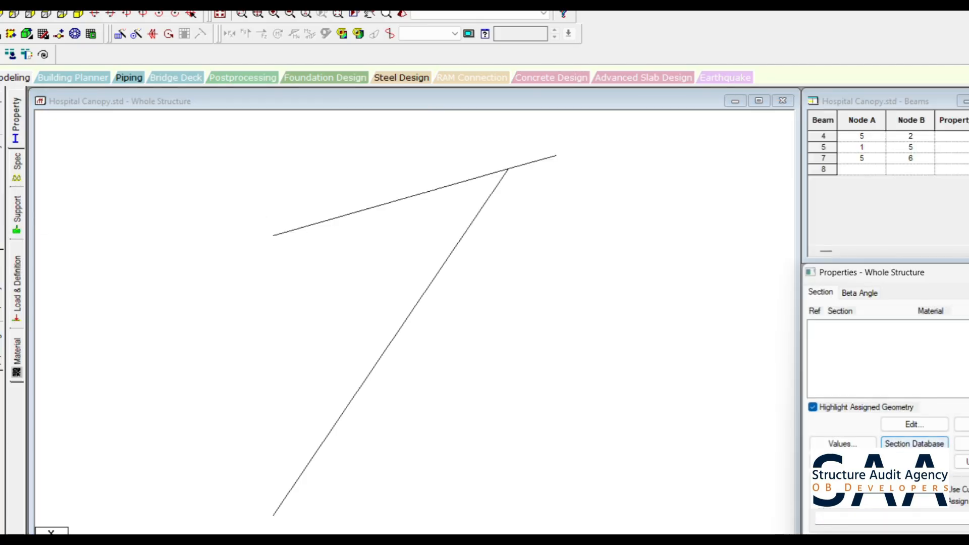
key(alt+Tab)
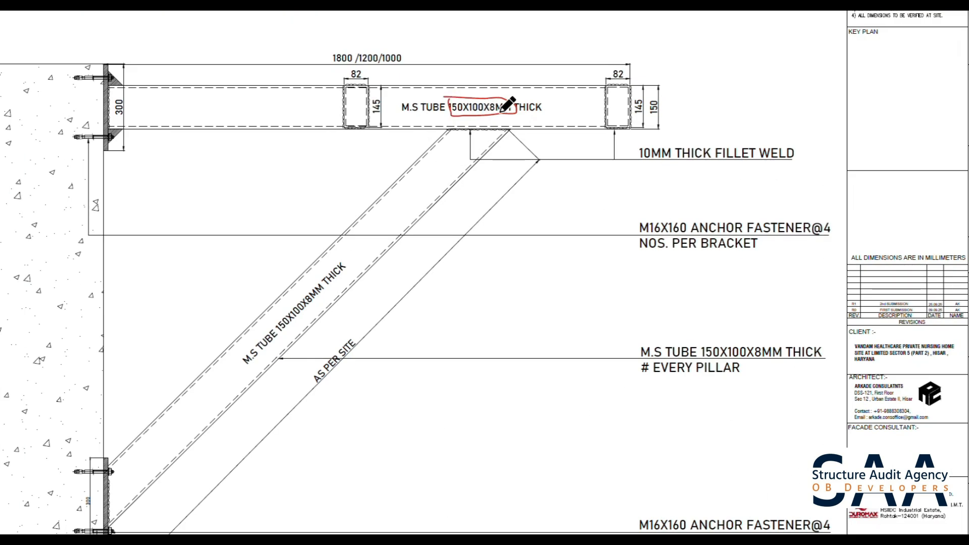
mouse_move(355, 256)
mouse_down()
mouse_move(294, 292)
mouse_move(236, 365)
mouse_move(308, 326)
mouse_move(355, 257)
mouse_up()
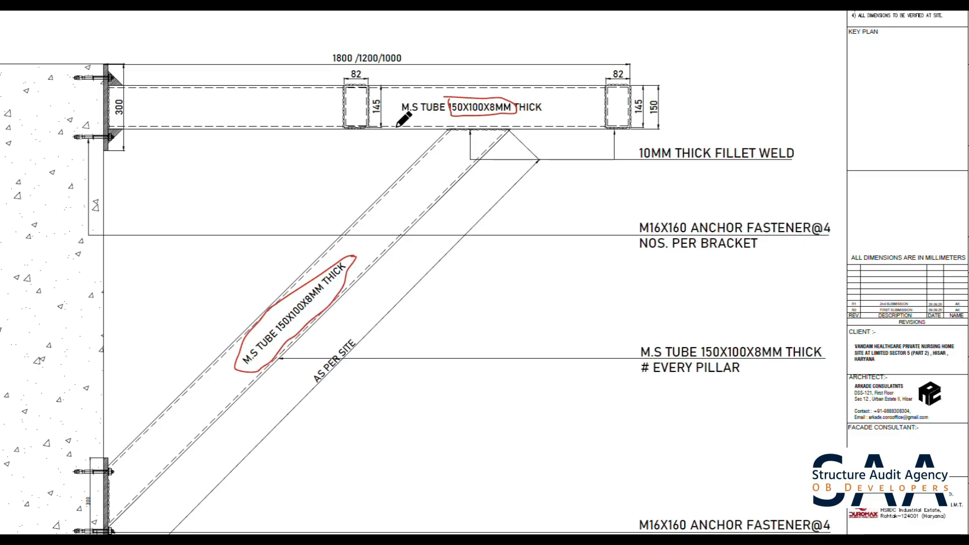
mouse_move(374, 70)
mouse_down()
mouse_move(333, 99)
mouse_move(396, 138)
mouse_move(380, 71)
mouse_move(372, 75)
mouse_up()
mouse_move(630, 71)
mouse_down()
mouse_move(598, 81)
mouse_move(649, 127)
mouse_move(632, 78)
mouse_move(617, 75)
mouse_up()
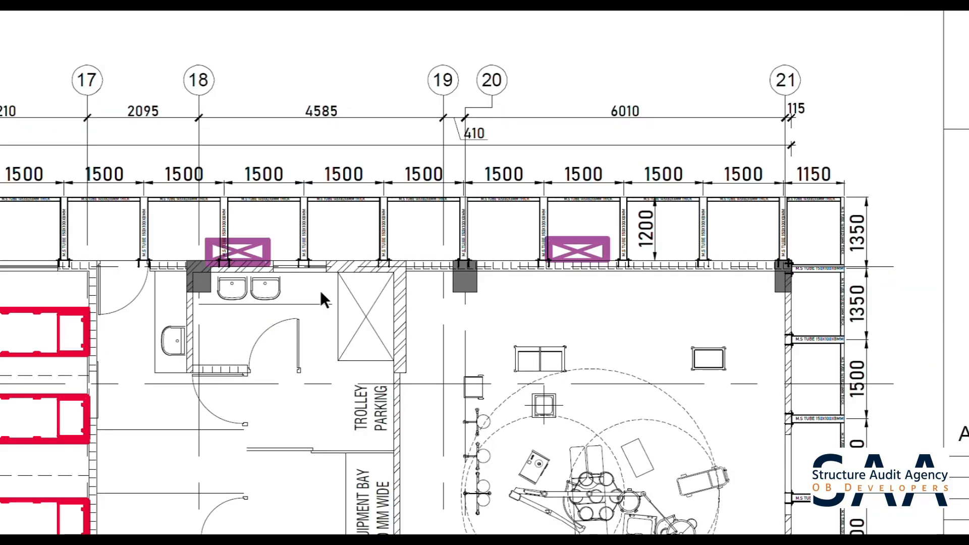
scroll(514, 498, down, 15)
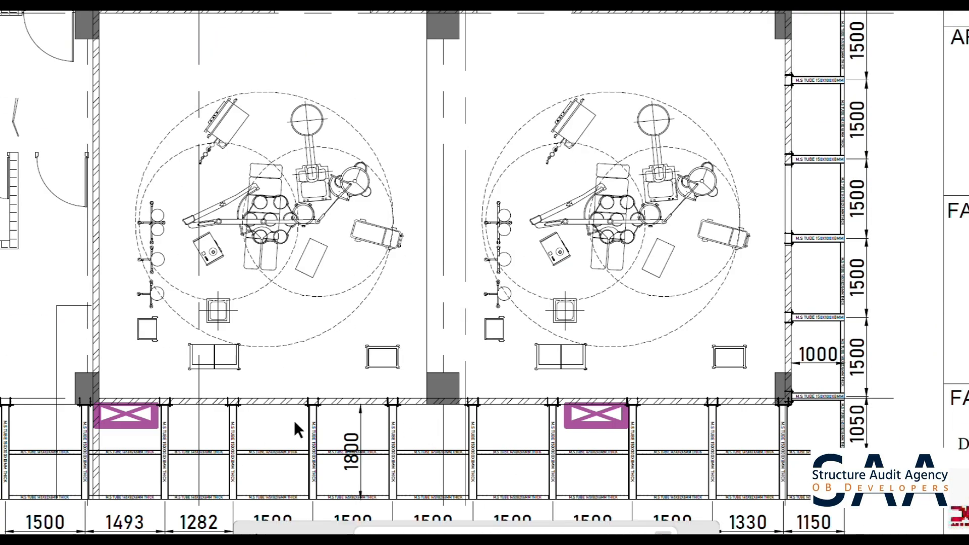
drag(98, 525, 145, 525)
right_click(146, 525)
click(485, 501)
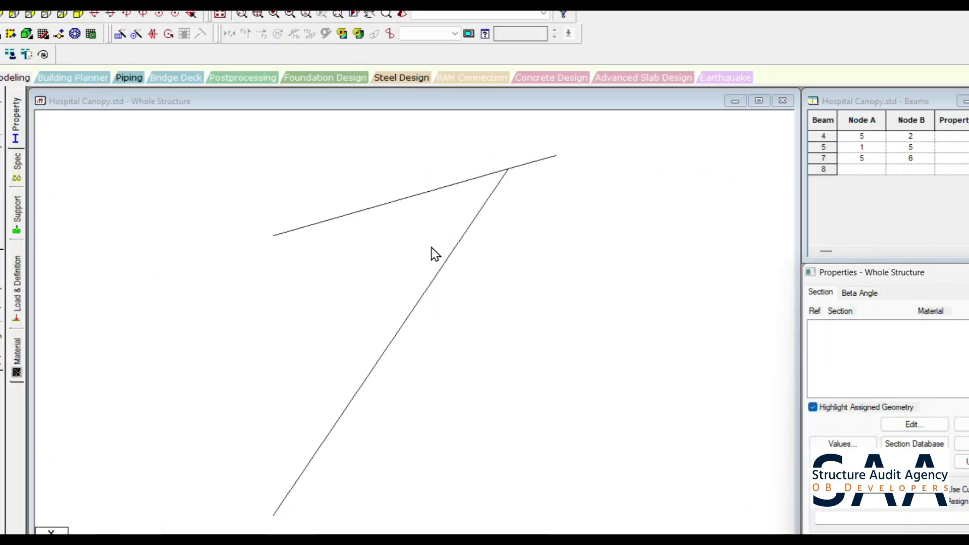
- Insert a midpoint node into the 1.5 m horizontal beam
click(407, 198)
right_click(408, 199)
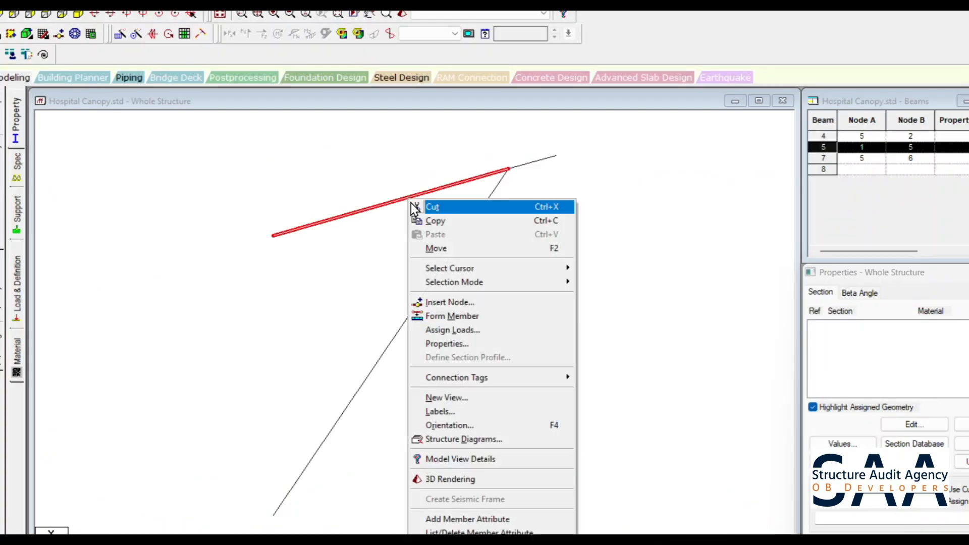
click(451, 303)
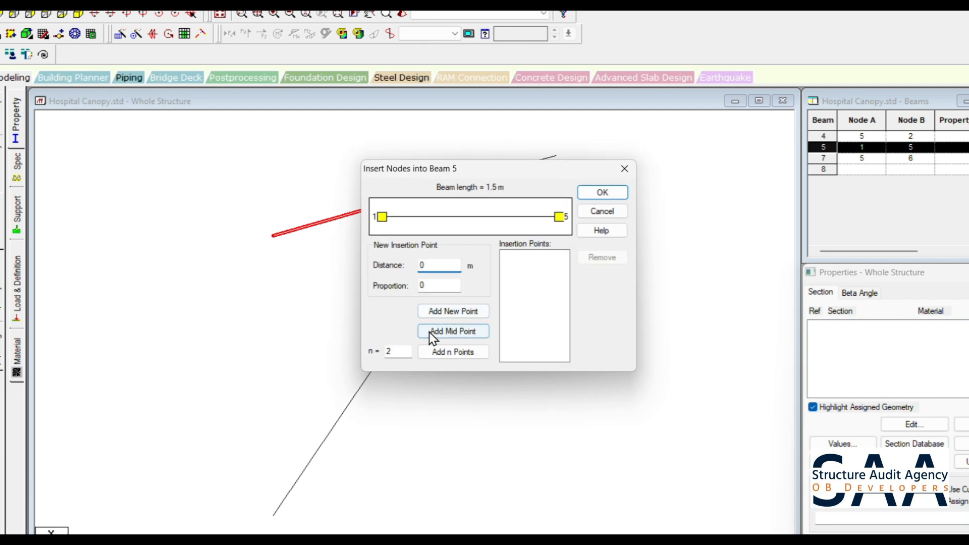
click(440, 323)
click(606, 195)
- Save the modified structure and set up a translational repeat of all beams along Z with 4 steps at 1.5 m spacing
key(ctrl+a)
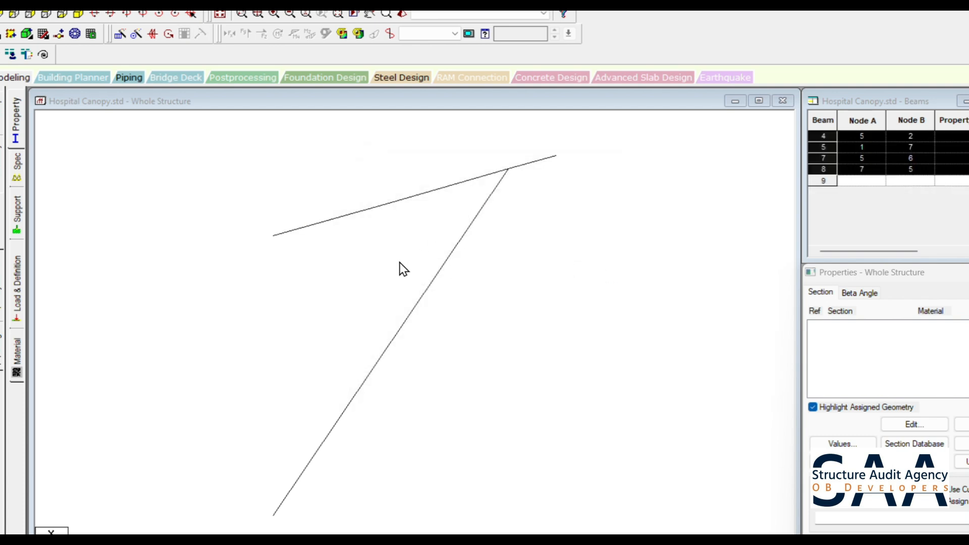
click(119, 36)
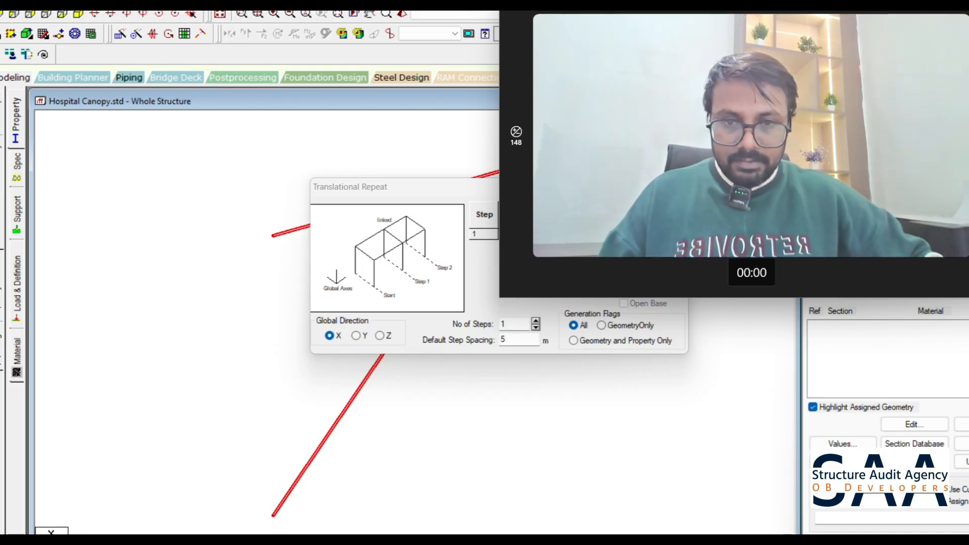
click(497, 303)
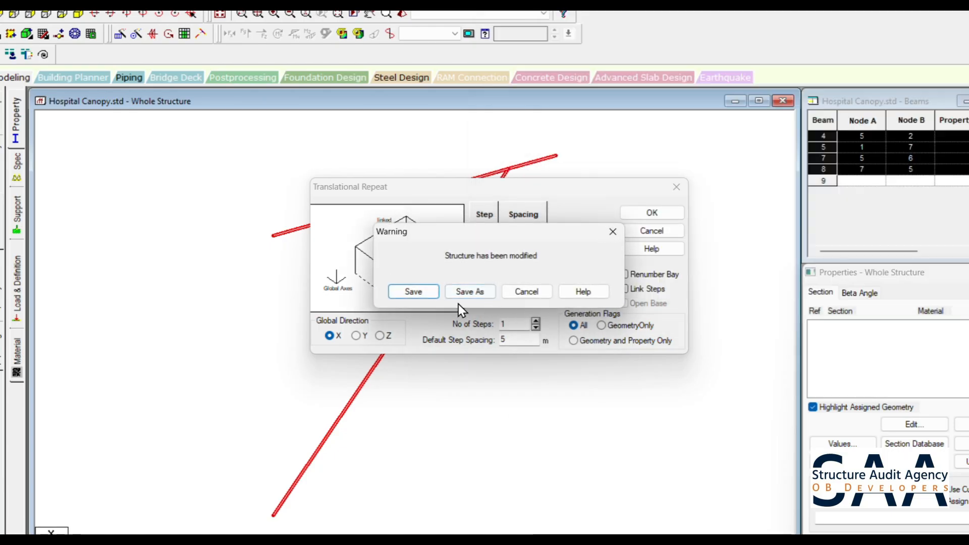
click(398, 299)
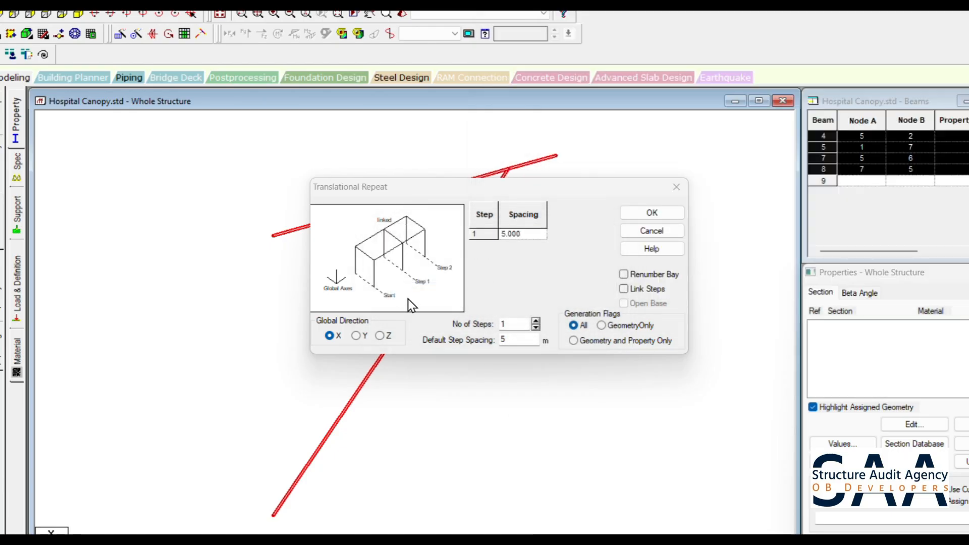
click(379, 336)
double_click(522, 341)
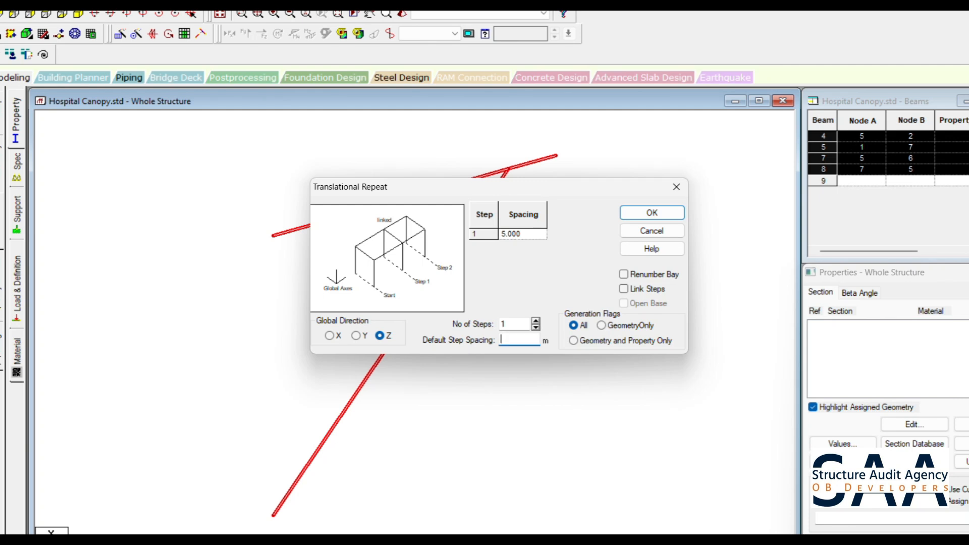
text(1.5)
double_click(505, 324)
text(4)
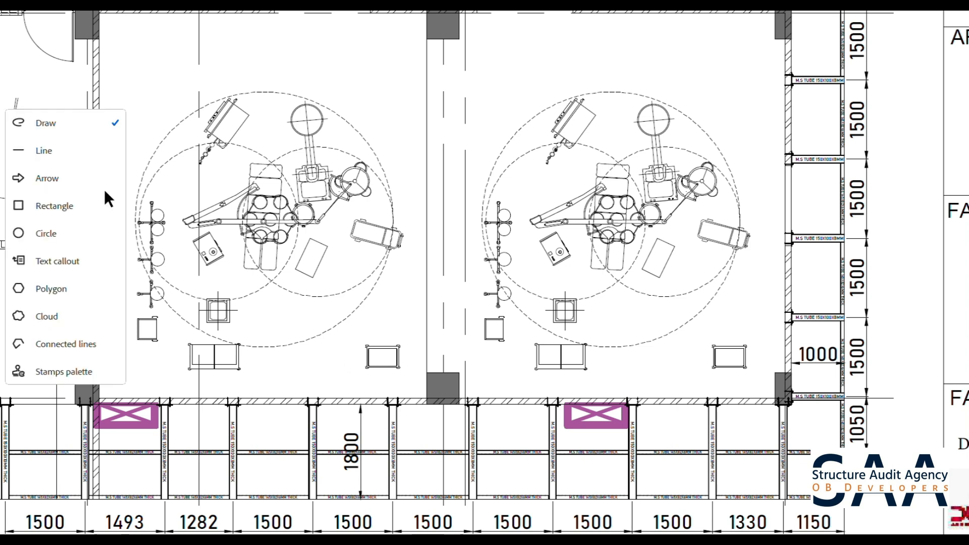
- Mark consecutive bracket positions and the bays between them freehand on the drawing's canopy plan to check the layout
click(48, 131)
mouse_move(463, 388)
mouse_down()
mouse_move(496, 373)
mouse_move(570, 385)
mouse_up()
drag(634, 387, 743, 374)
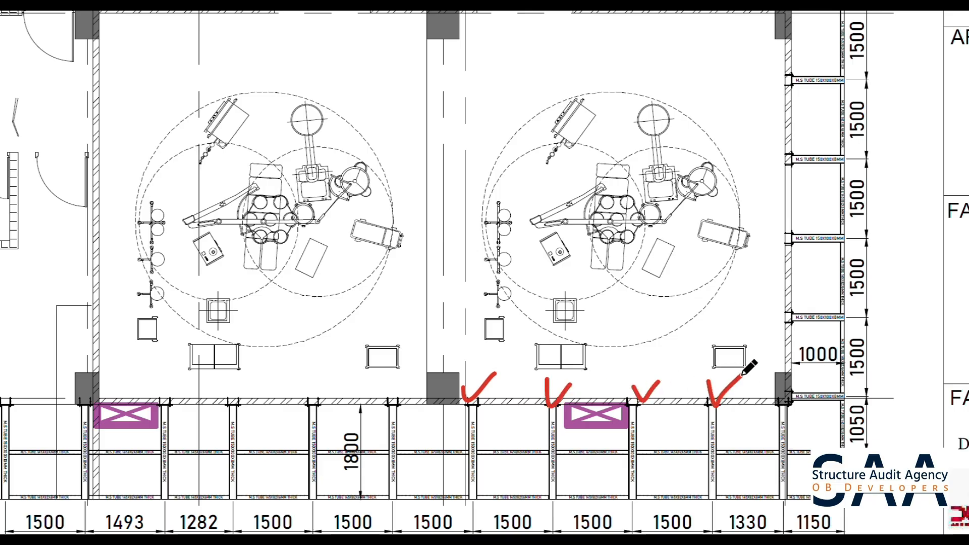
mouse_move(551, 420)
mouse_down()
mouse_move(557, 495)
mouse_move(578, 426)
mouse_move(555, 420)
mouse_up()
mouse_move(640, 425)
mouse_down()
mouse_move(631, 498)
mouse_move(656, 437)
mouse_move(708, 435)
mouse_move(694, 447)
mouse_up()
mouse_move(614, 433)
mouse_down()
mouse_move(583, 433)
mouse_move(596, 448)
mouse_up()
mouse_move(497, 435)
mouse_down()
mouse_move(539, 436)
mouse_move(497, 438)
mouse_move(523, 449)
mouse_up()
mouse_move(579, 496)
mouse_down()
mouse_move(617, 499)
mouse_move(609, 509)
mouse_up()
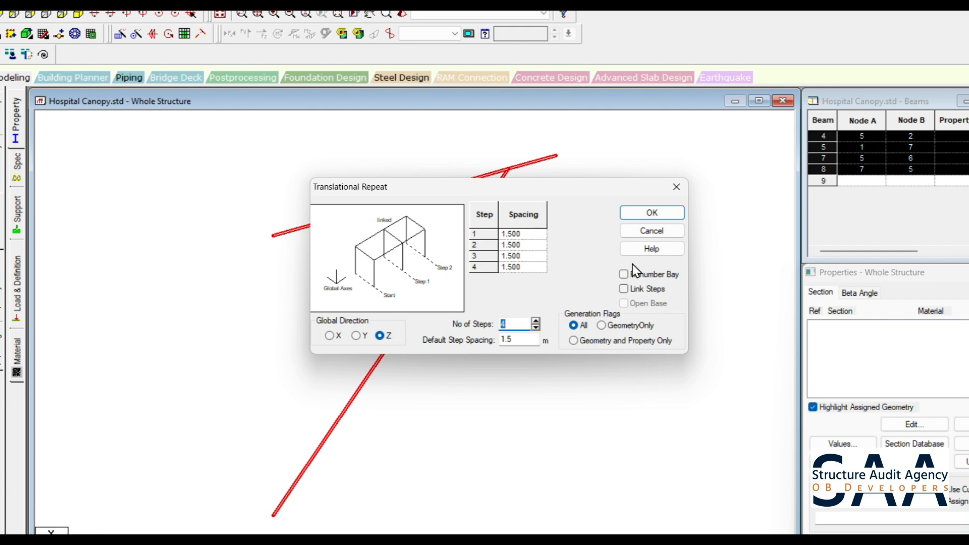
- Link the steps and generate the repeated canopy frames
click(639, 290)
click(641, 212)
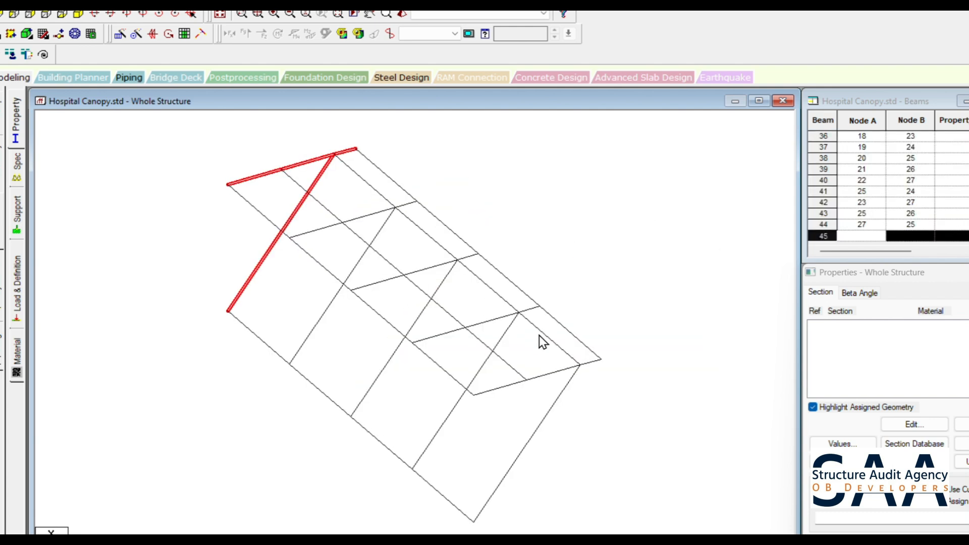
- Delete the four longitudinal beams connecting the upper ends of the diagonal braces
click(564, 340)
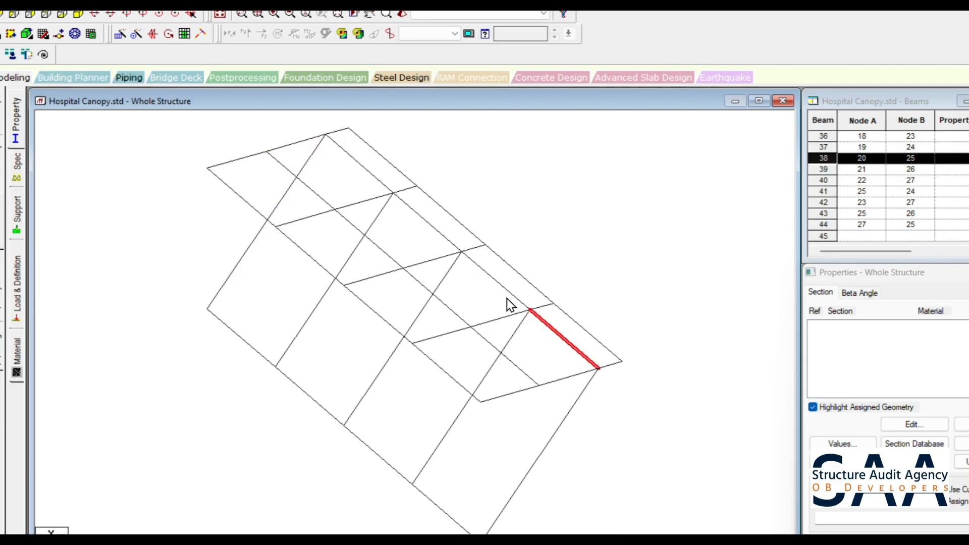
ctrl+click(493, 286)
ctrl+click(427, 222)
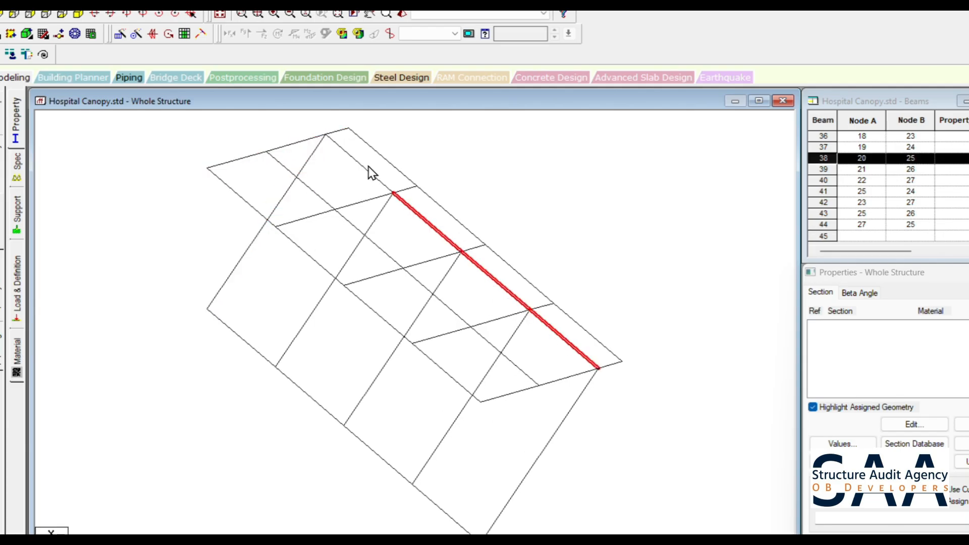
ctrl+click(364, 174)
key(Delete)
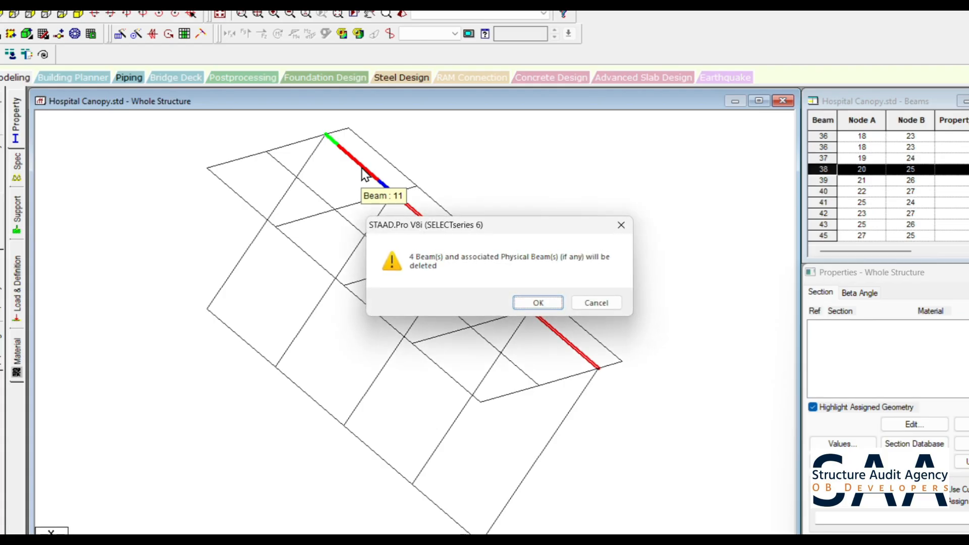
key(Return)
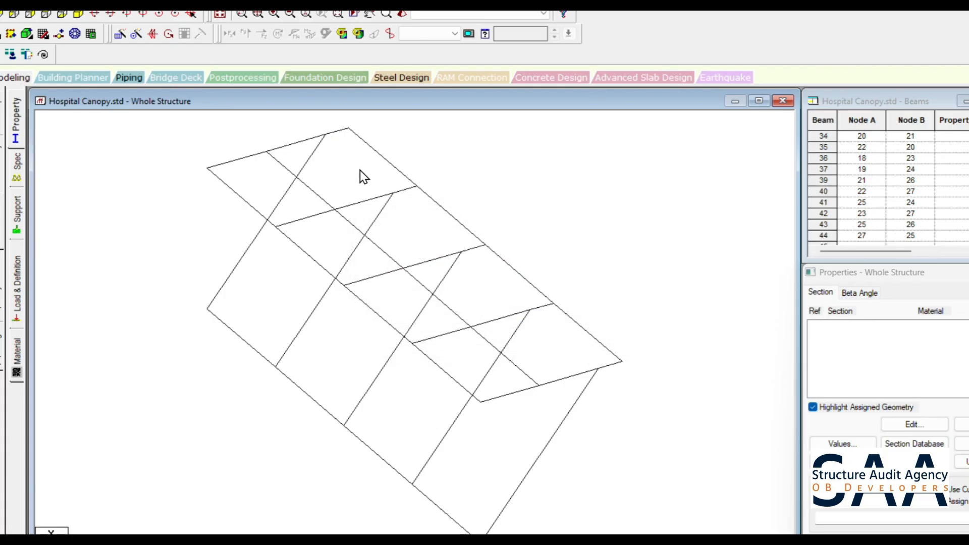
click(218, 14)
scroll(300, 159, up, 6)
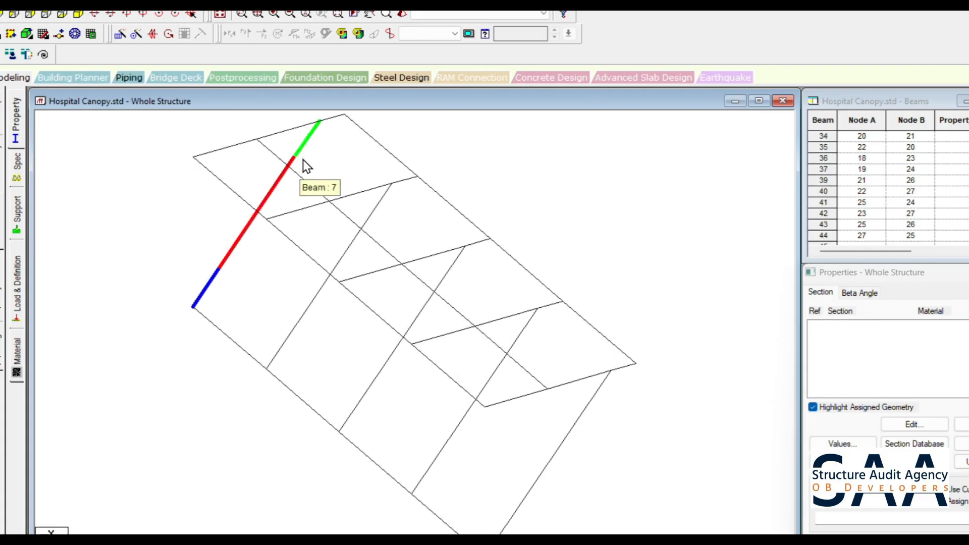
click(237, 346)
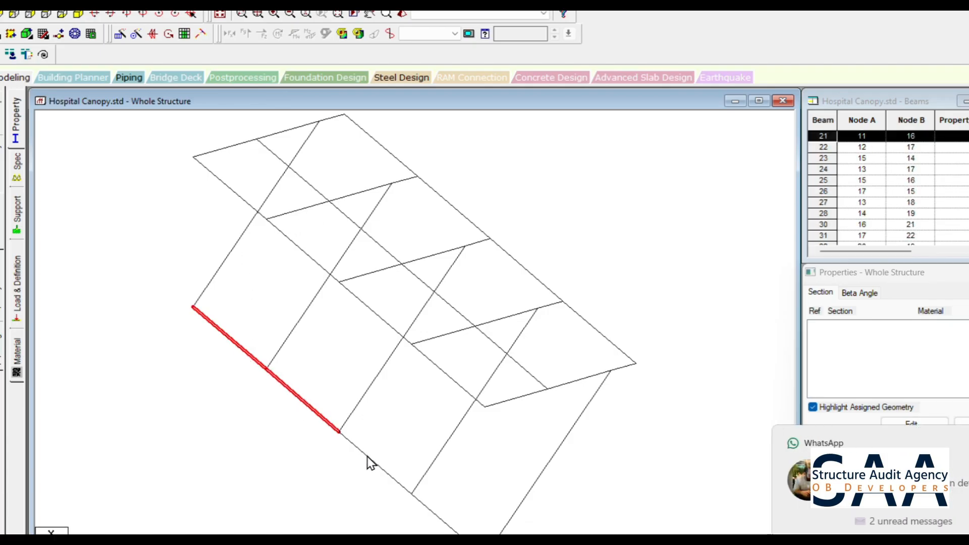
ctrl+click(435, 513)
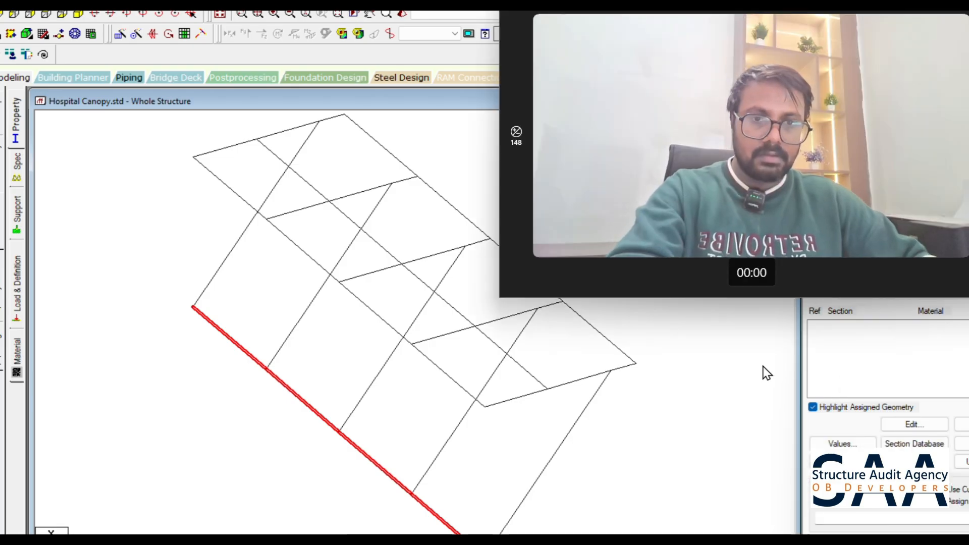
click(706, 380)
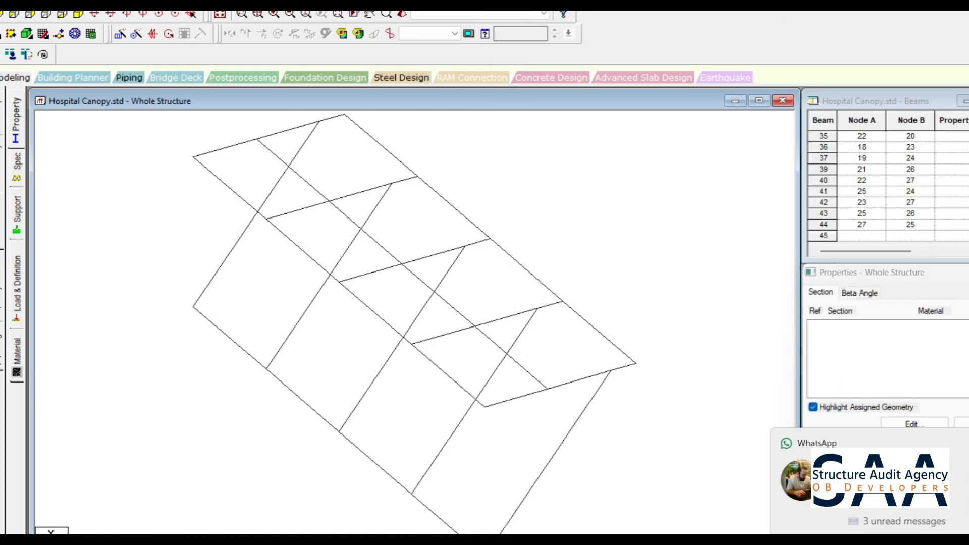
- Delete the four longitudinal beams connecting the lower ends of the diagonal braces
click(433, 512)
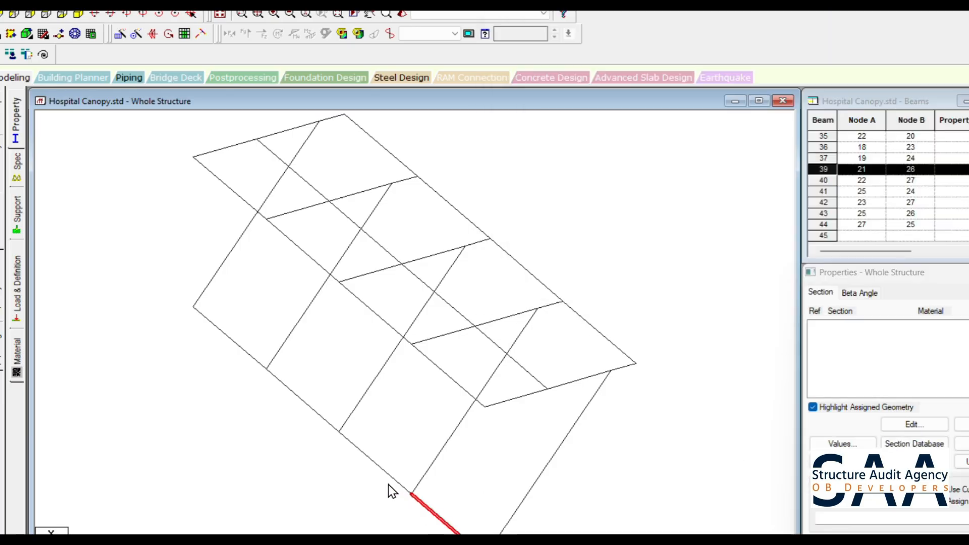
ctrl+click(320, 417)
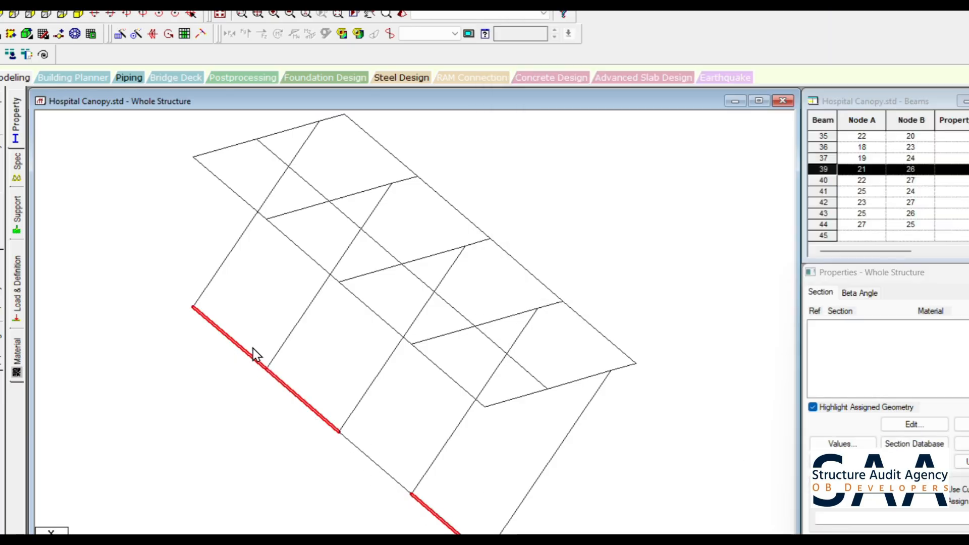
key(Delete)
key(Return)
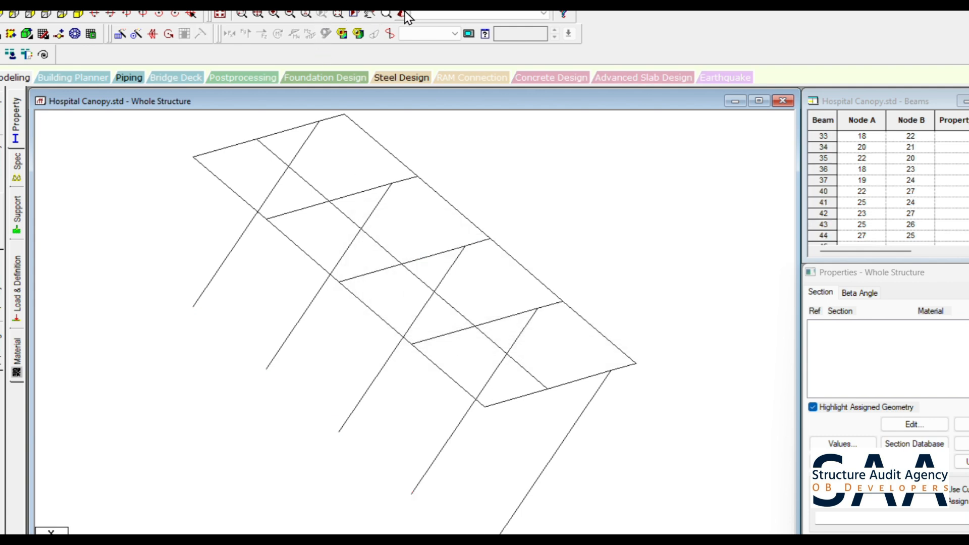
click(220, 13)
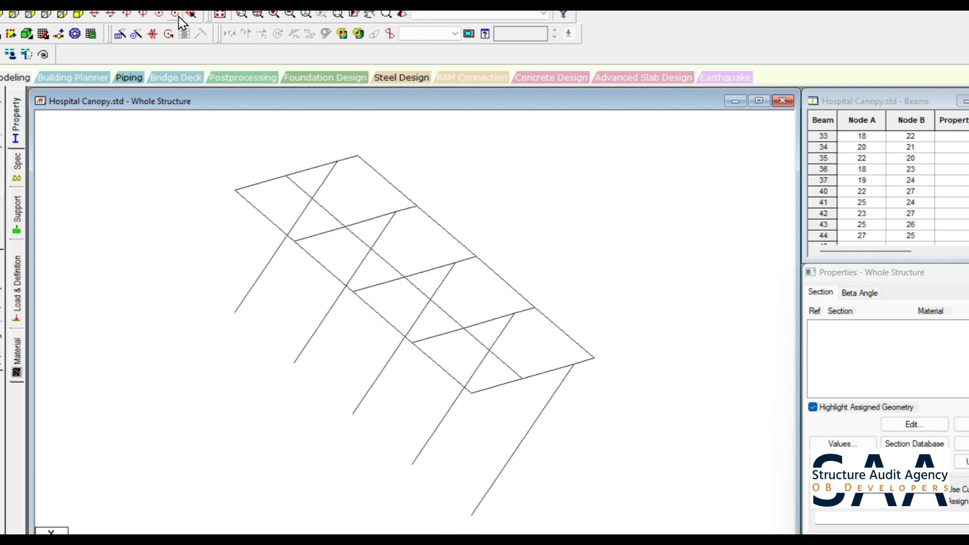
- Undo the longitudinal beam deletions and the repeated frames back to the single bracket, and select all its members
key(ctrl+z)
key(ctrl+z)
key(ctrl+z)
key(ctrl+z)
key(ctrl+z)
key(ctrl+z)
key(ctrl+z)
key(ctrl+z)
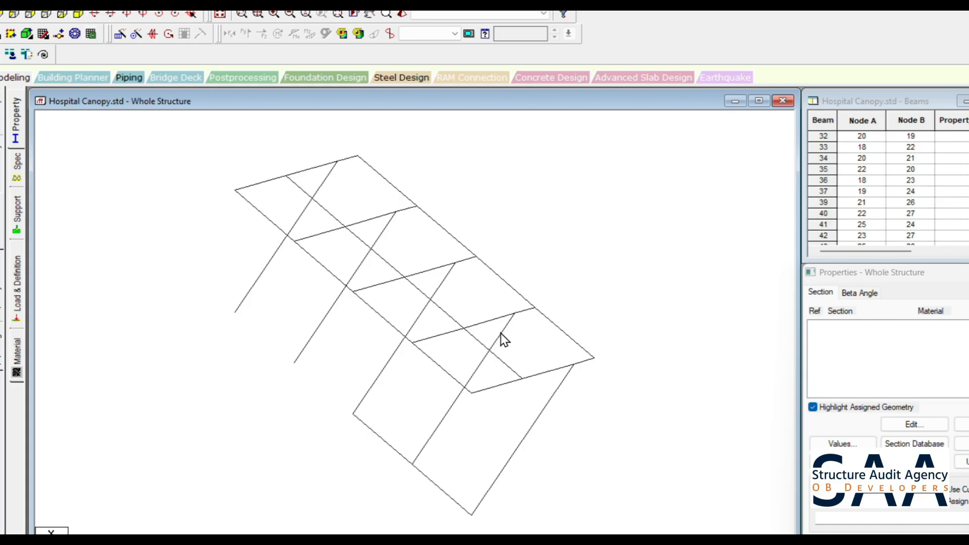
key(ctrl+z)
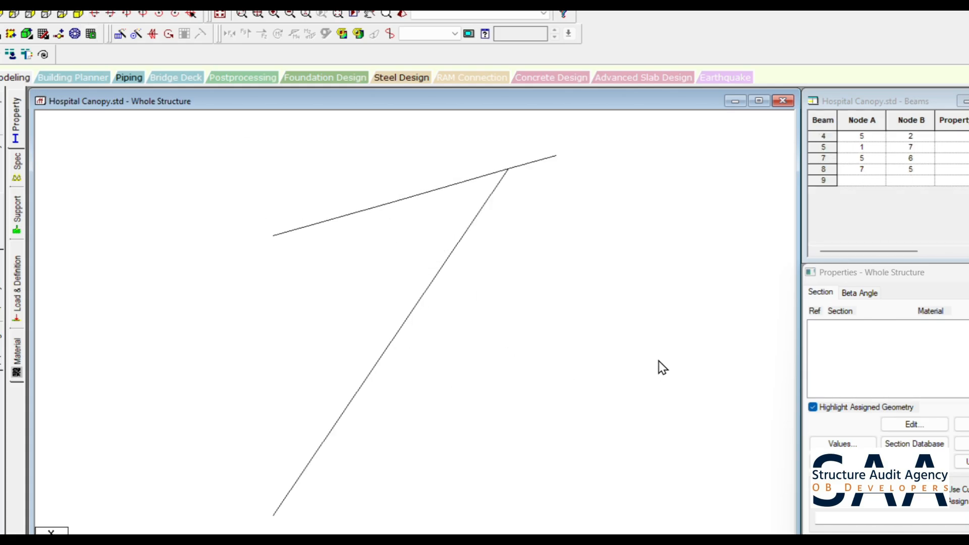
scroll(450, 327, down, 8)
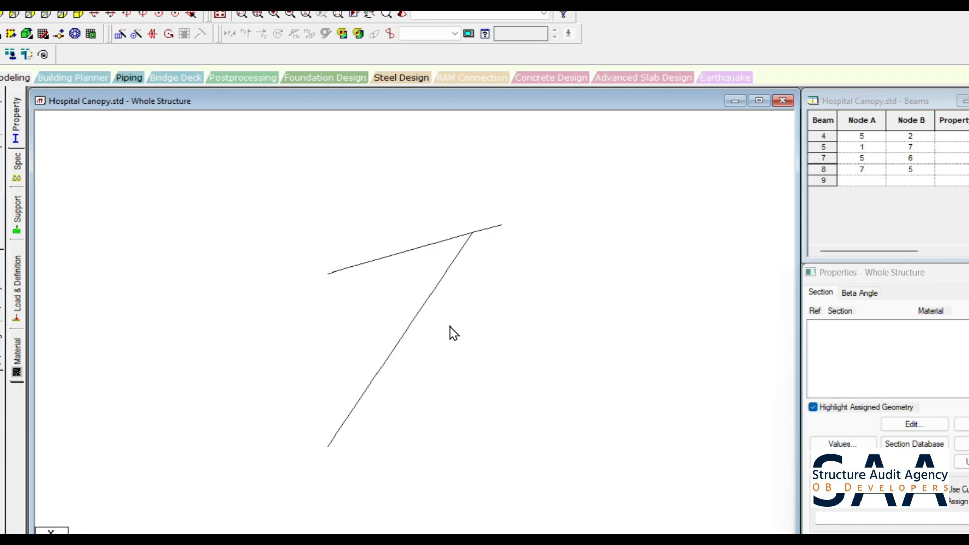
key(ctrl+a)
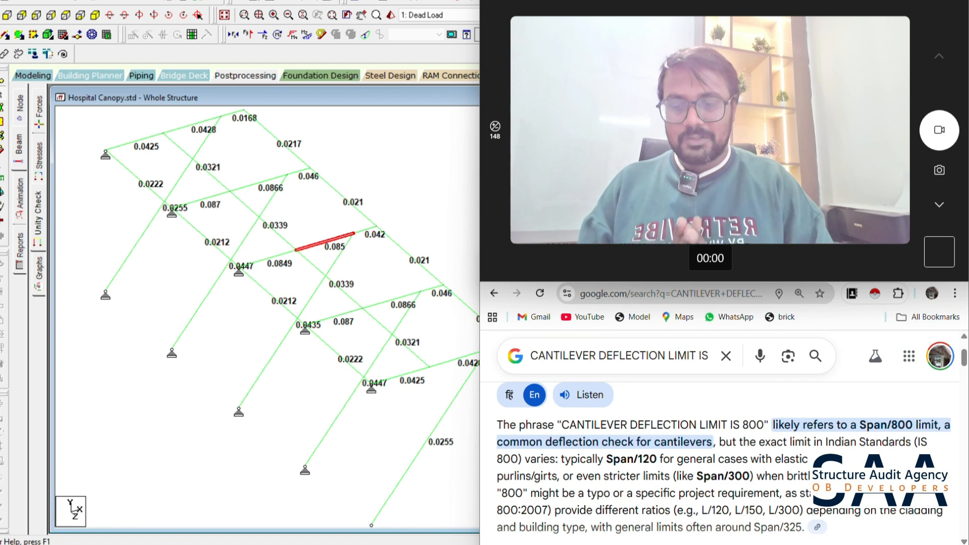
- Calculate the cantilever deflection limit as 1800 divided by 150 in Calculator
key(super)
text(cal)
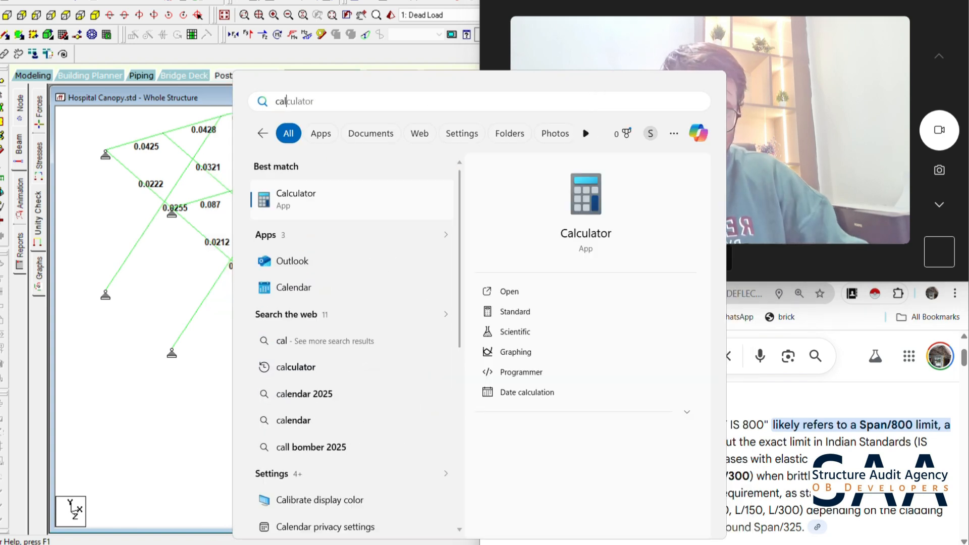
key(Return)
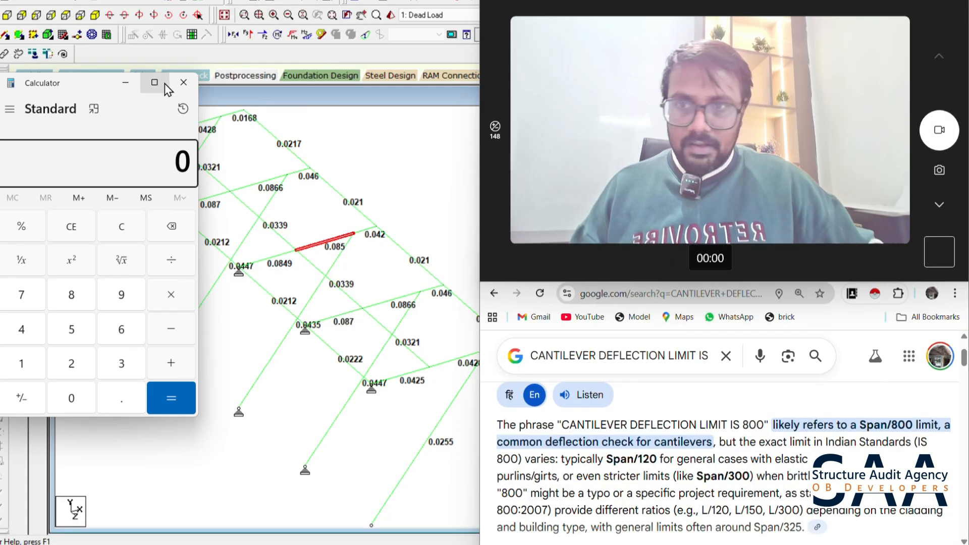
drag(100, 89, 191, 87)
text(1800/150)
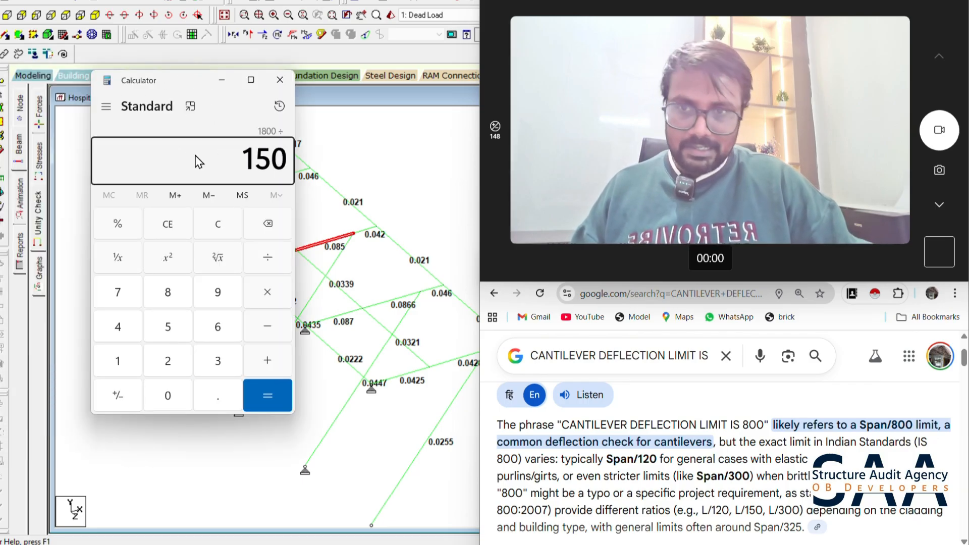
key(Return)
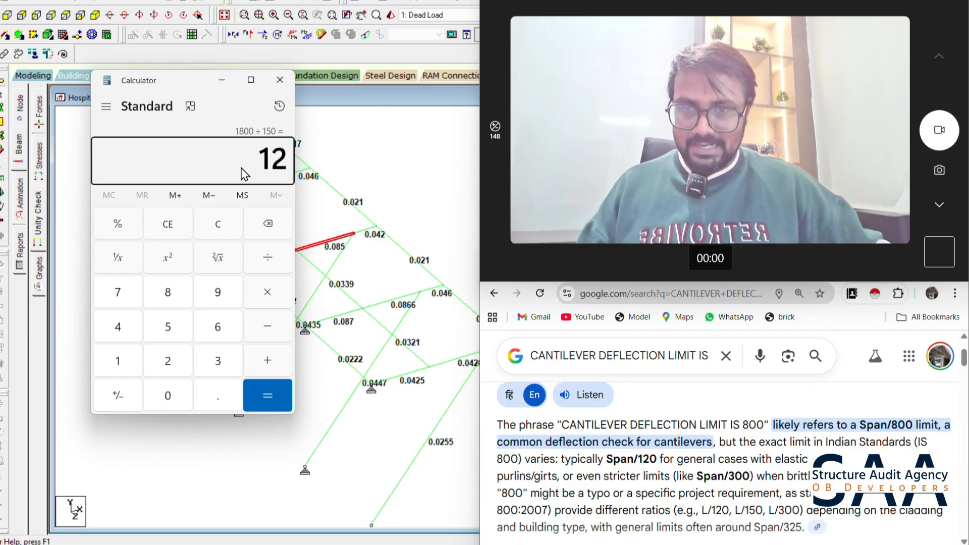
- In STAAD.Pro, show the displacement results with maximum resultant beam displacements annotated for load case 3, Generated Indian Code Steel_Plastic 1
click(385, 169)
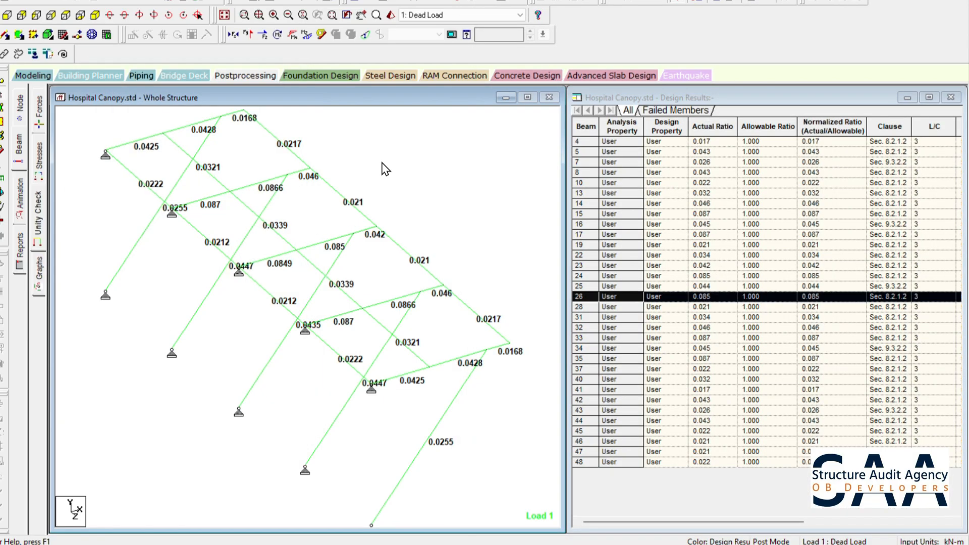
click(23, 107)
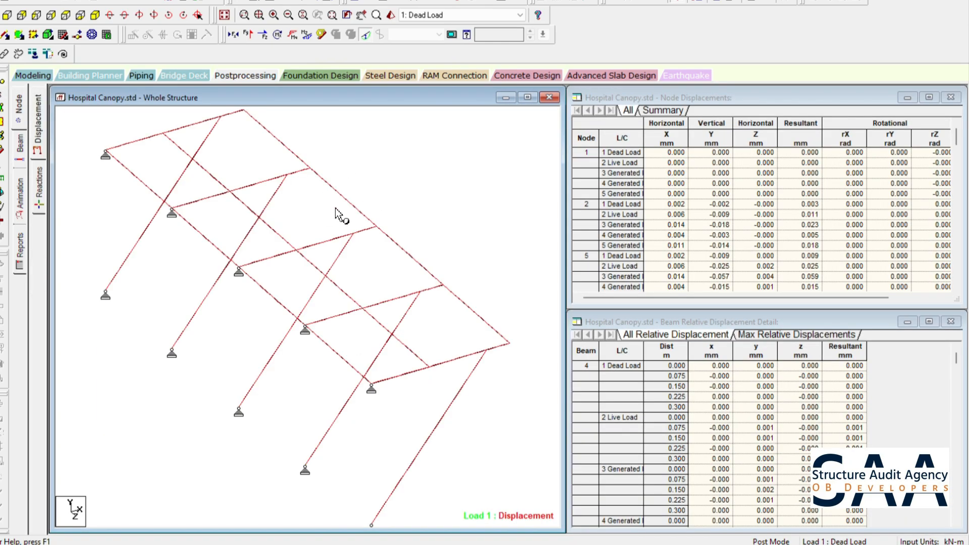
click(127, 1)
click(158, 186)
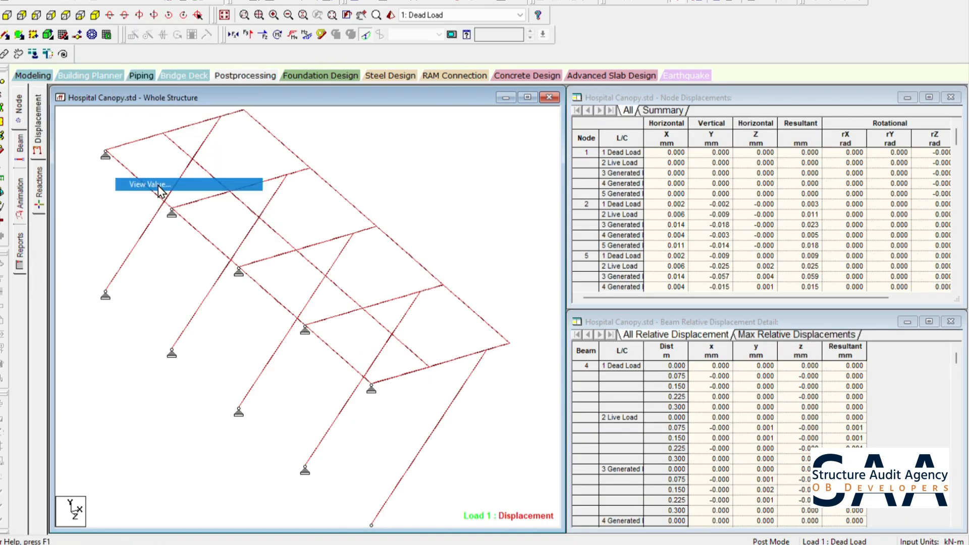
click(441, 161)
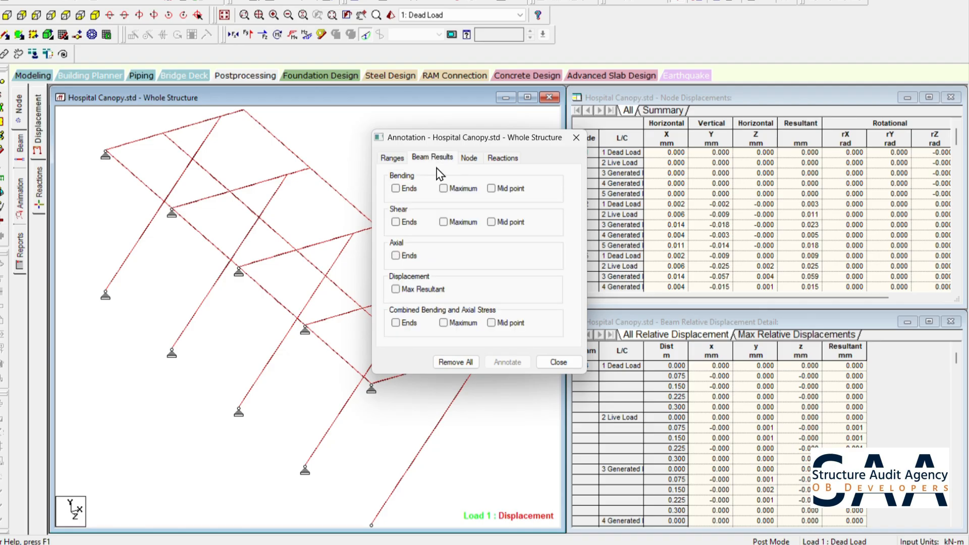
click(424, 292)
click(520, 362)
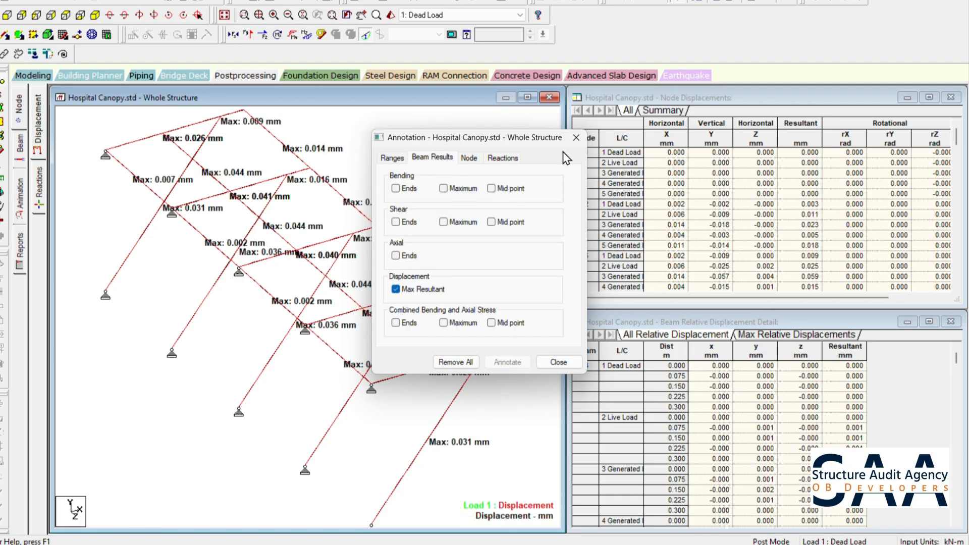
click(576, 138)
click(466, 16)
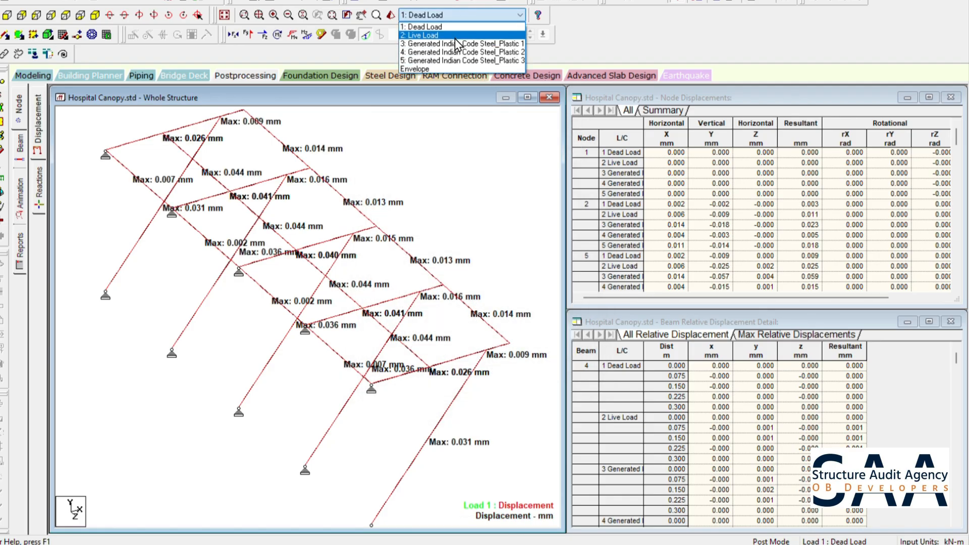
click(454, 40)
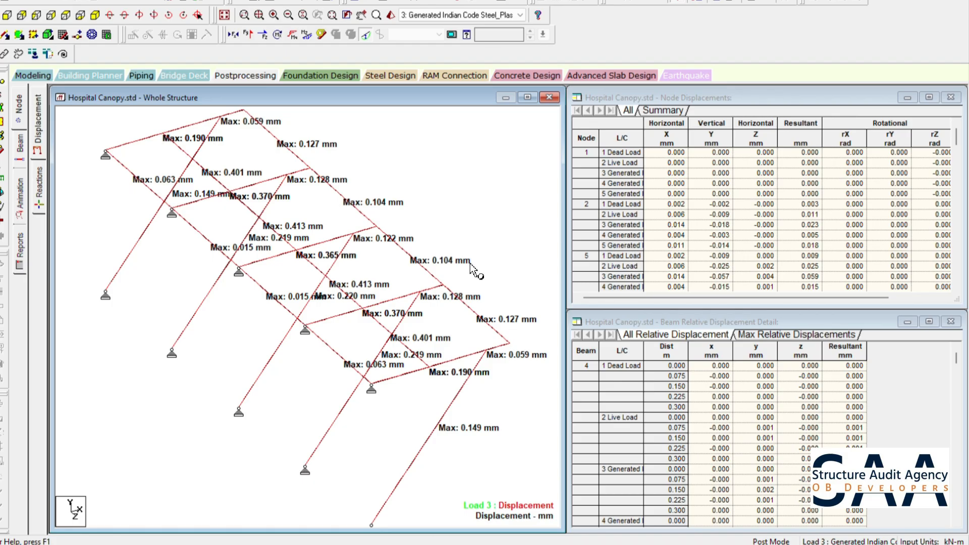
- Switch to the bracket drawing and examine the base plate detail with its gusset plates, fillet weld and anchor fasteners
click(547, 544)
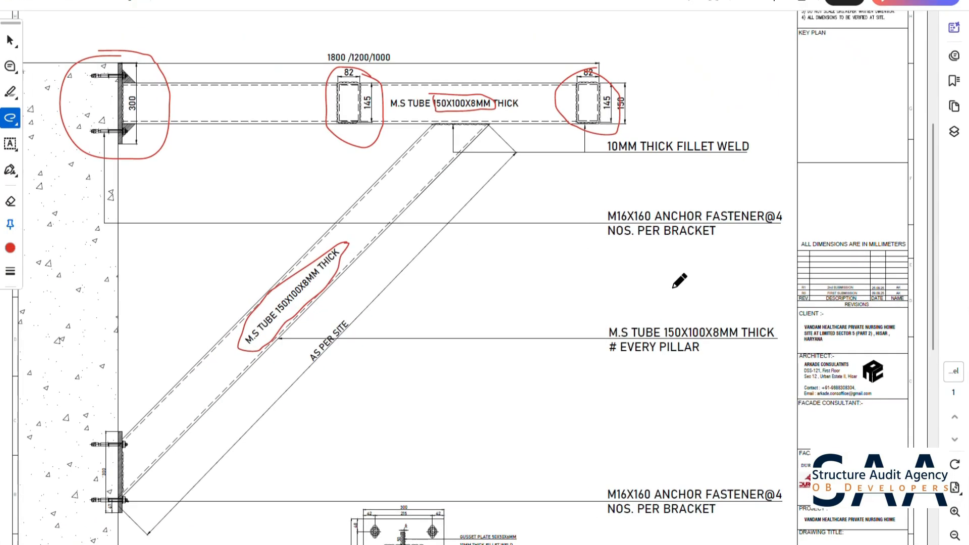
click(547, 544)
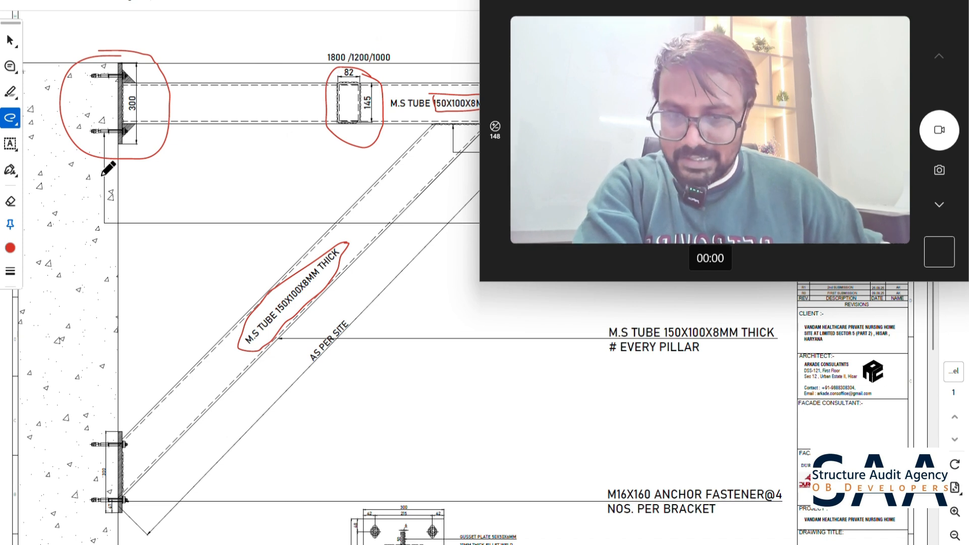
scroll(398, 383, down, 3)
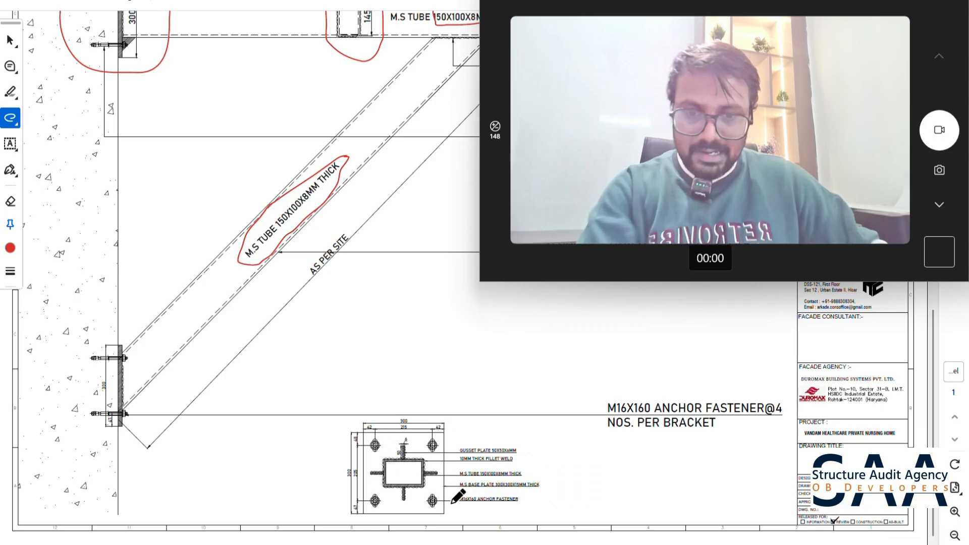
ctrl+scroll(458, 497, up, 4)
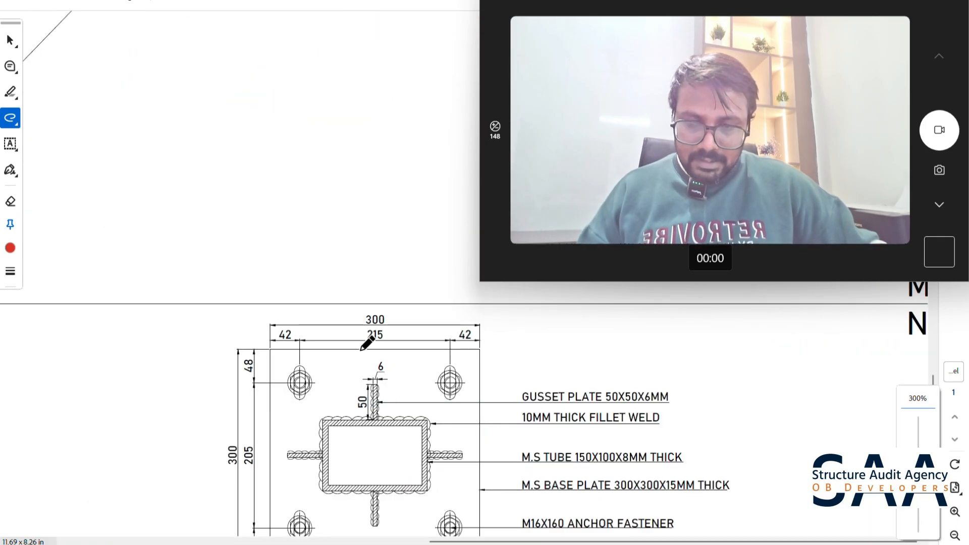
ctrl+scroll(367, 343, down, 2)
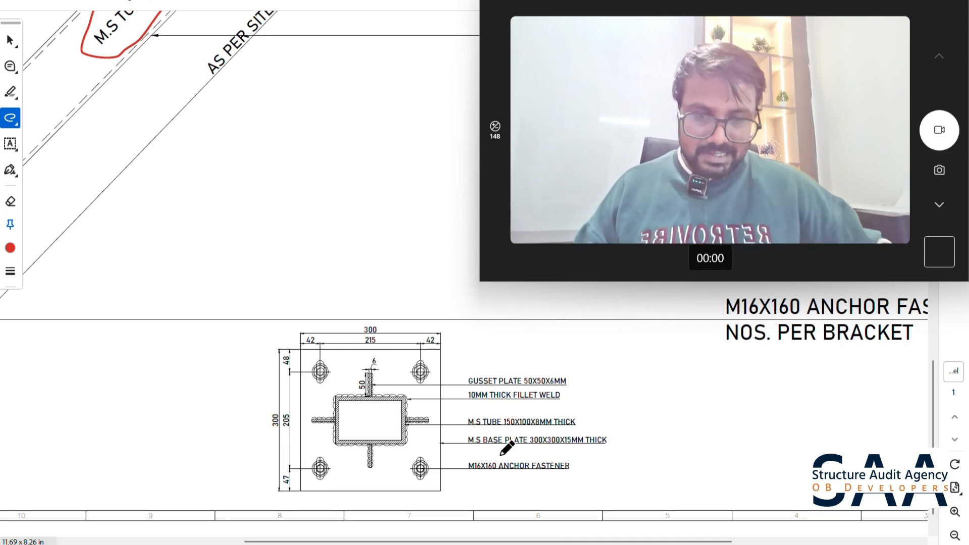
- Return to STAAD.Pro and open the support reactions table from the second frame's upper wall support, node 8
key(alt+Tab)
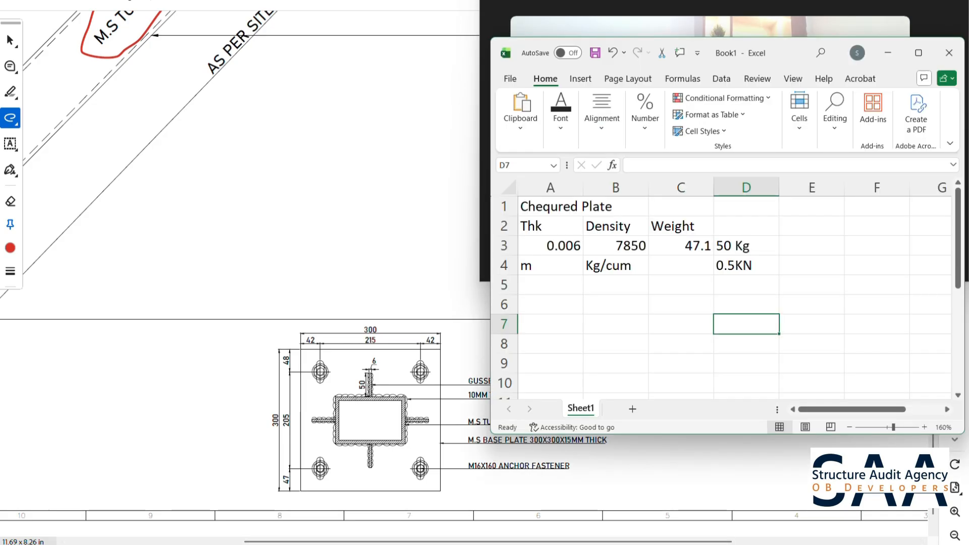
key(alt+Tab)
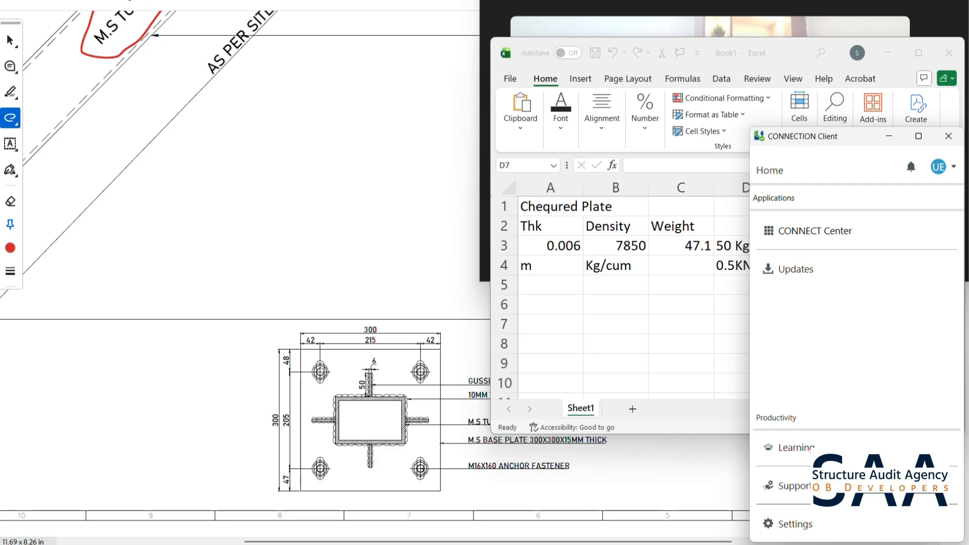
click(594, 544)
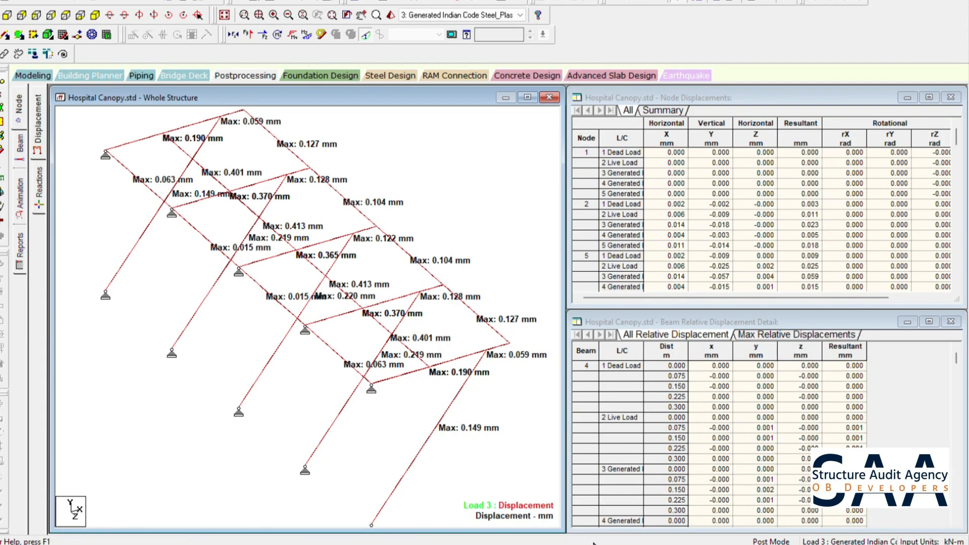
double_click(173, 212)
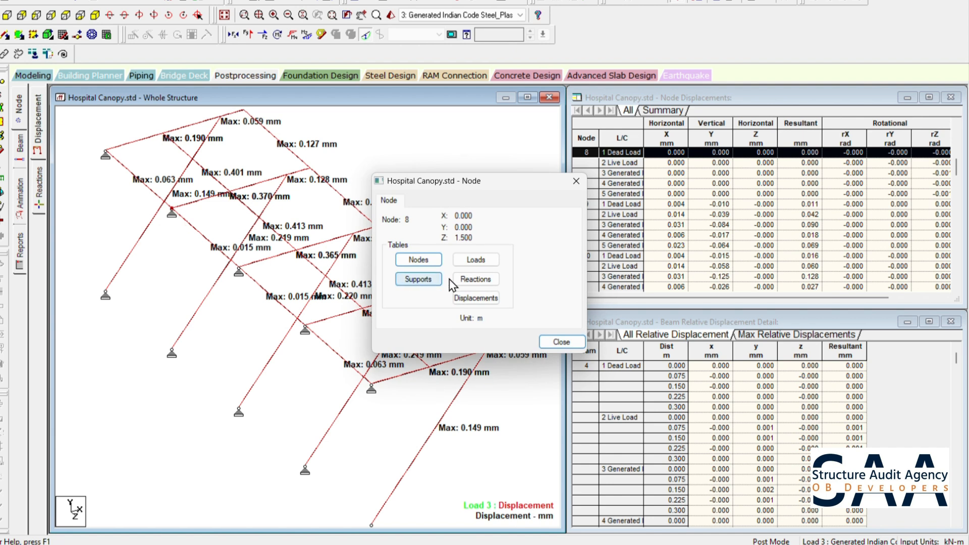
click(470, 279)
click(576, 181)
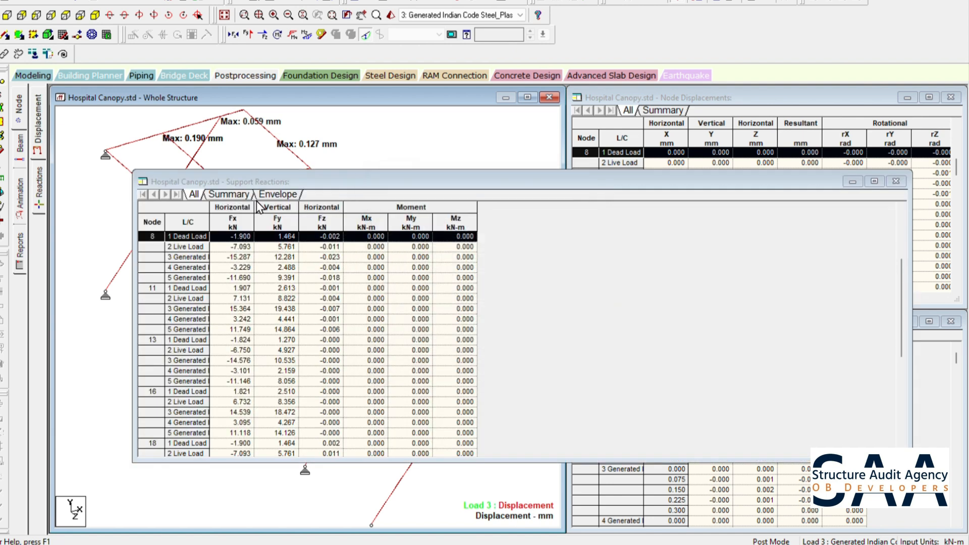
- Show the support reactions summary and select the Max Fy row
click(229, 195)
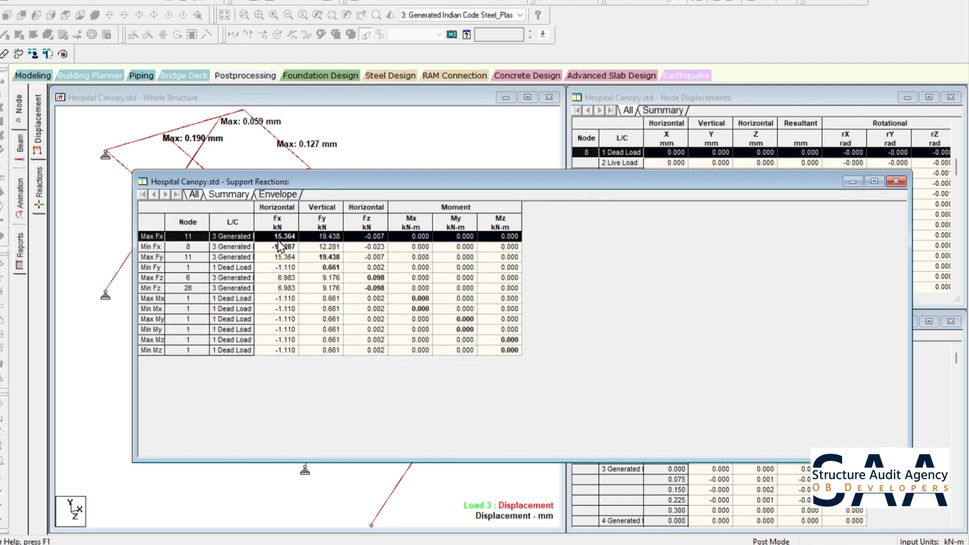
click(322, 256)
click(153, 255)
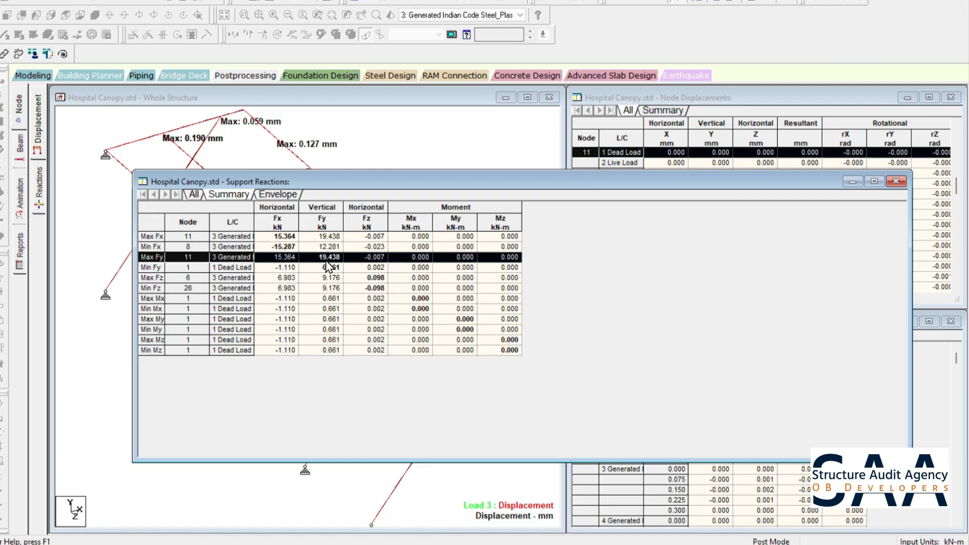
- Switch to the Excel workbook and enter the label "Load on Joint" in cell A7
click(618, 543)
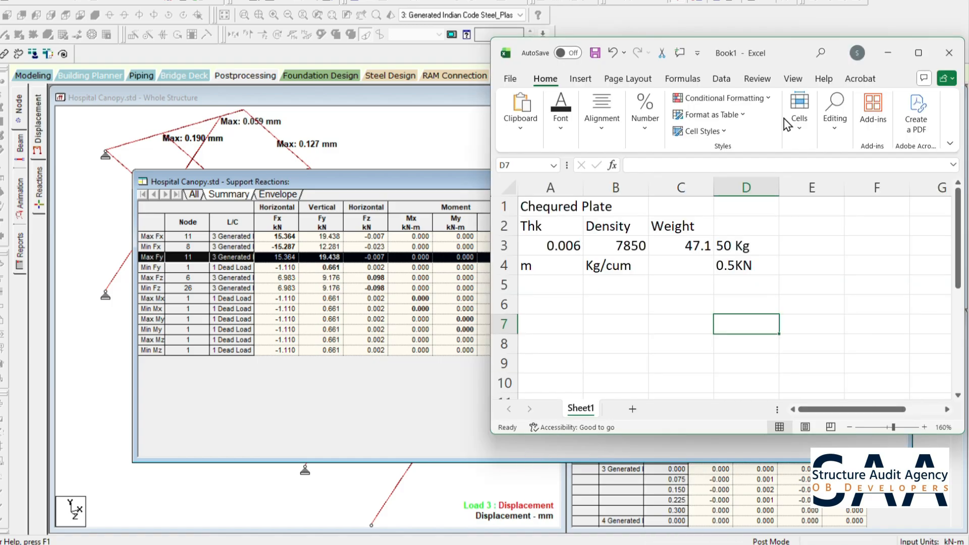
drag(768, 53, 400, 39)
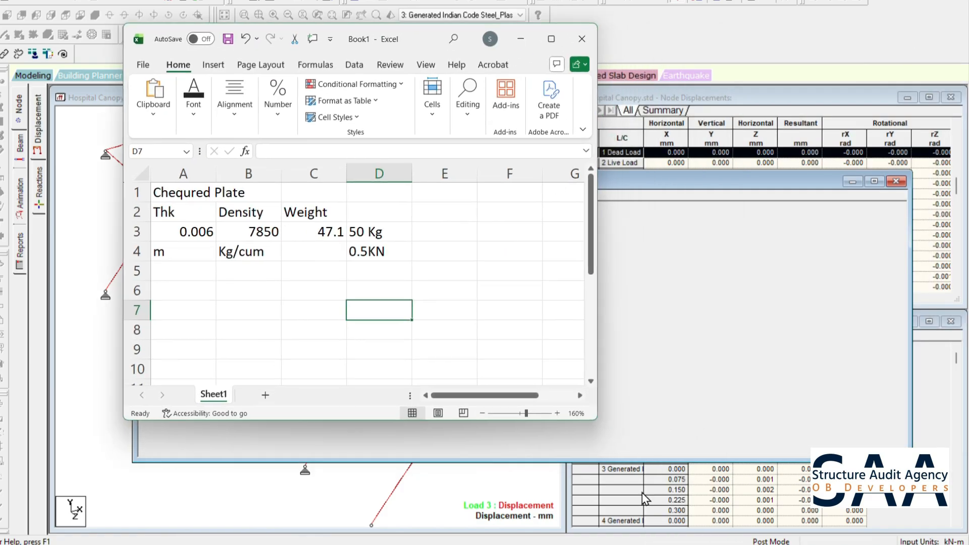
click(626, 544)
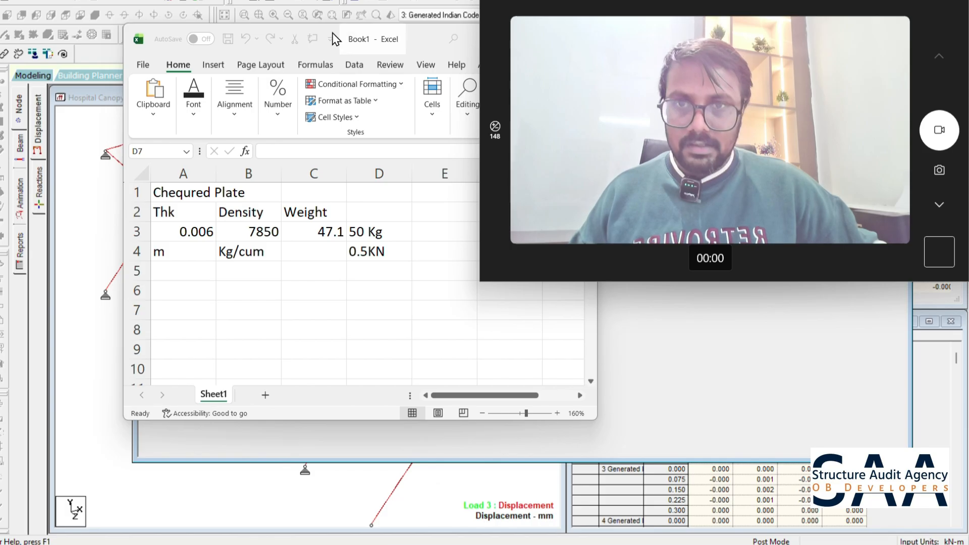
drag(410, 35, 286, 30)
click(135, 324)
click(59, 310)
text(L)
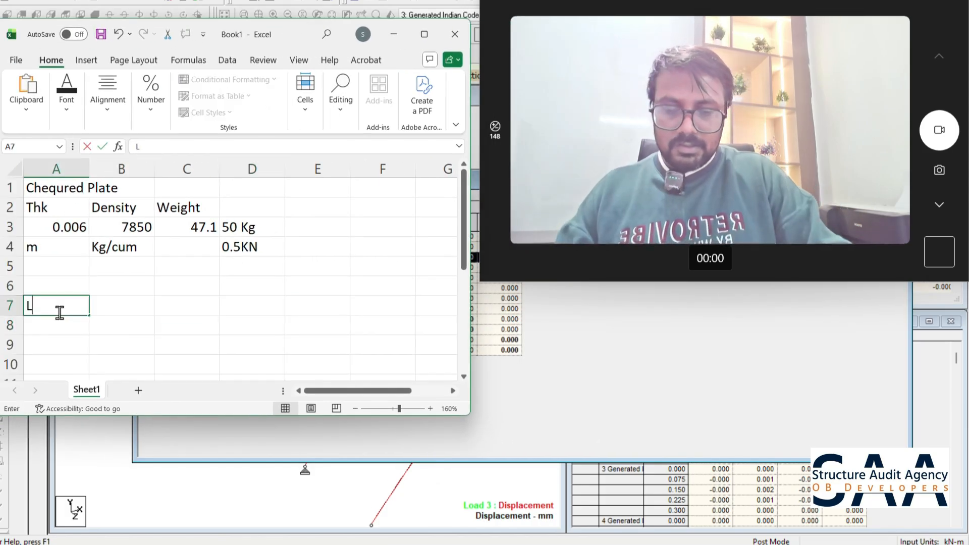
text(oad on Jo)
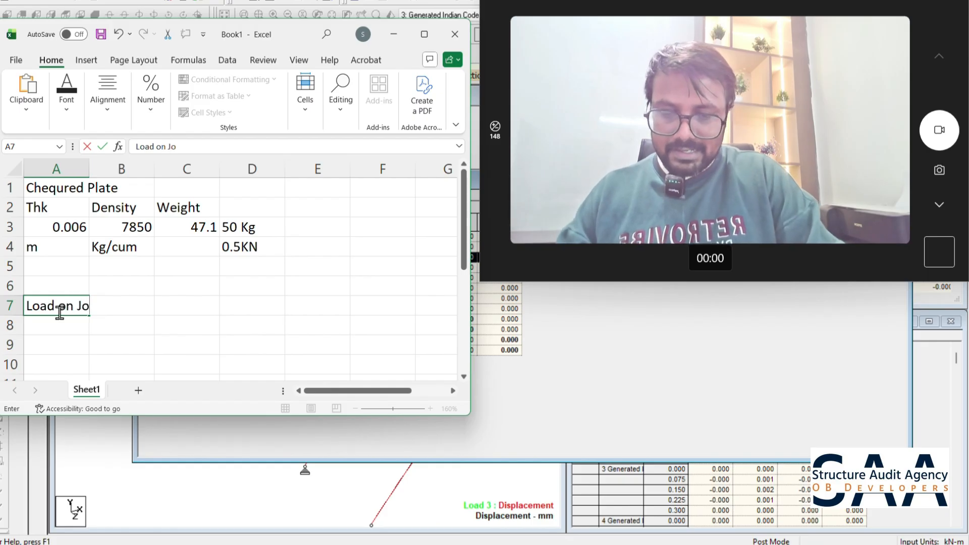
text(int)
- Enter 19.435 in C7, the rounded load 20 in D7, and the unit KN in E7 for the joint load
key(Tab)
key(Tab)
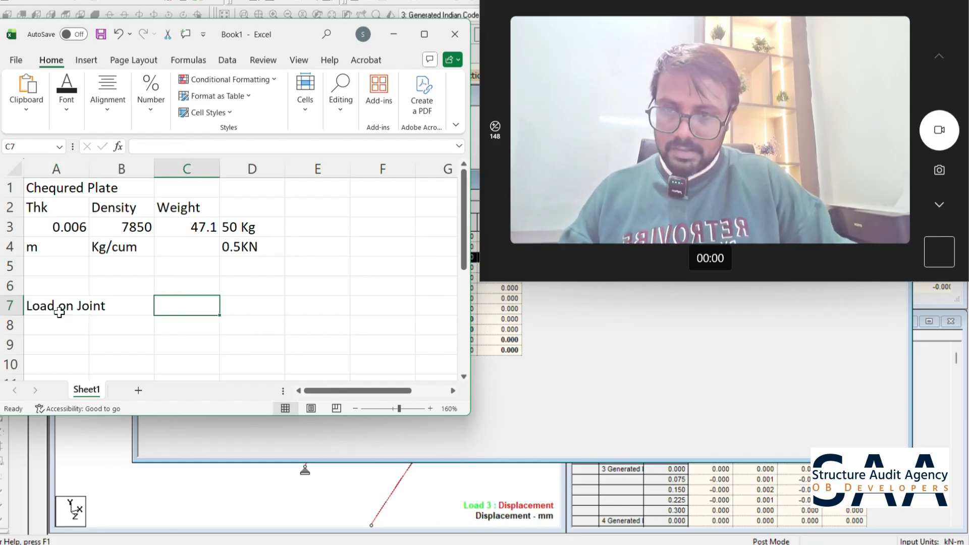
text(19.435)
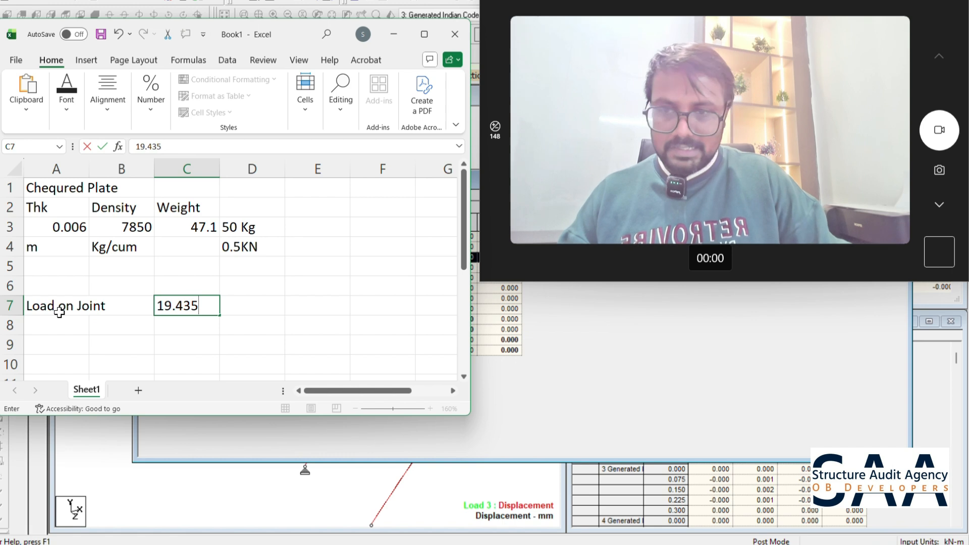
key(Tab)
text(2)
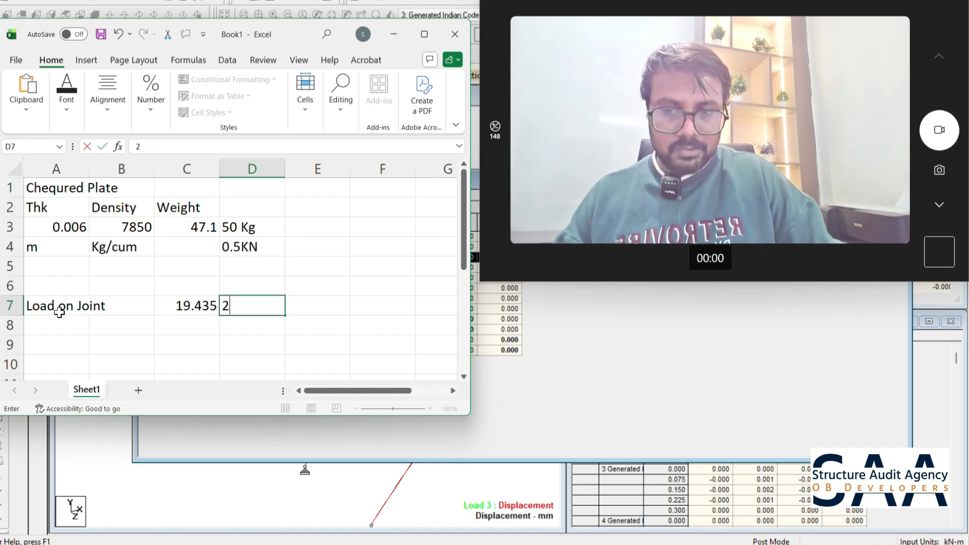
text(0)
key(Tab)
text(KN)
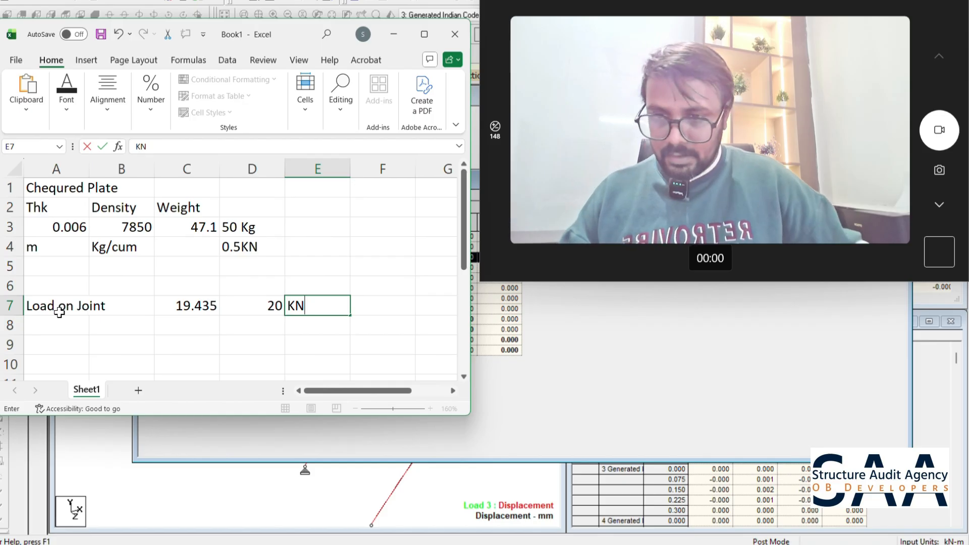
key(Return)
- Add a "No. of Bolts" row in row 8 with 4 in column D and the unit Nos in column E
text(No)
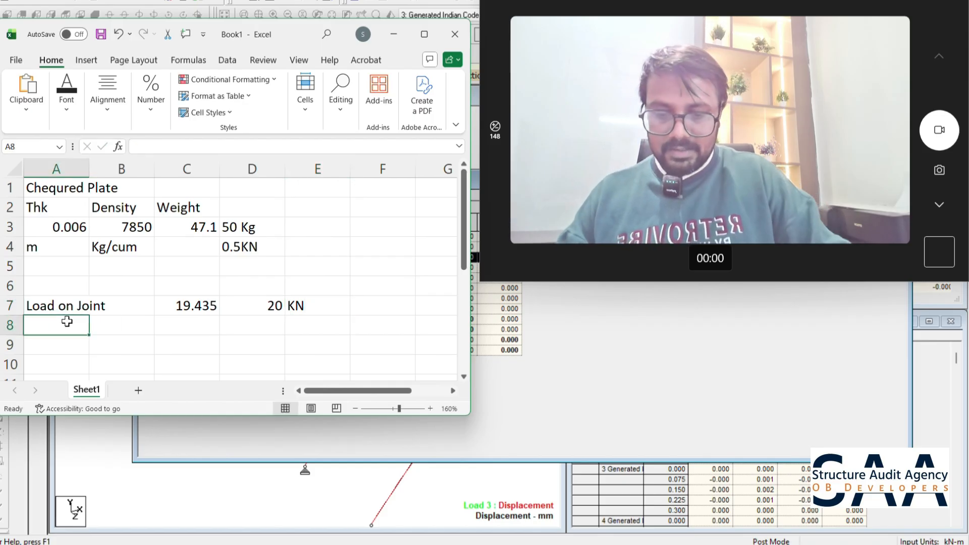
text(. of Bolts)
click(248, 324)
text(4)
key(Tab)
text(Nos)
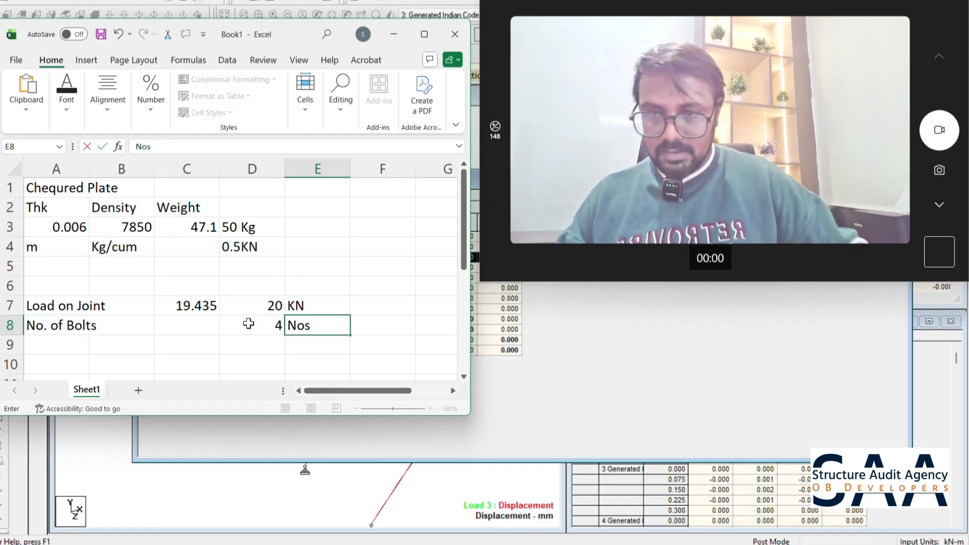
- Enter the label "Load on One Bolt" in cell A9
click(58, 340)
text(Load on)
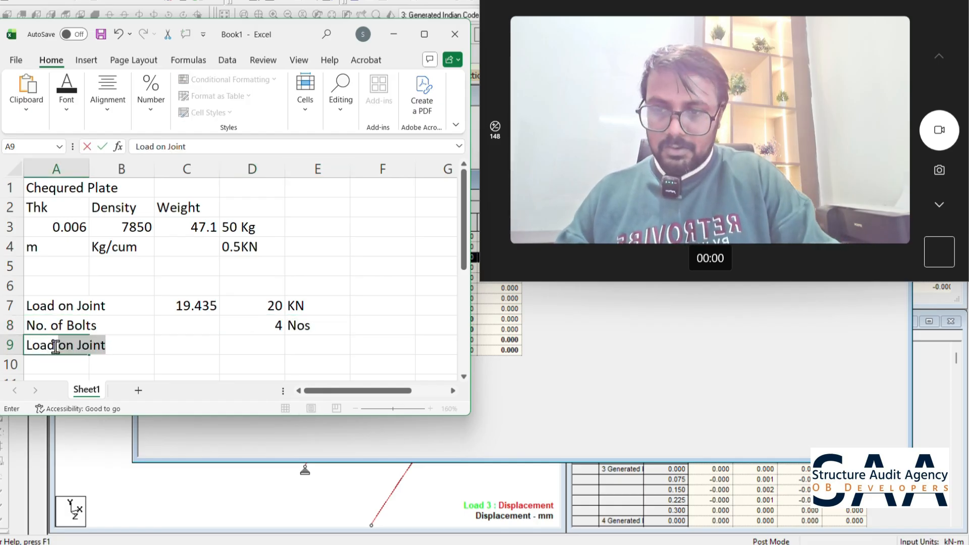
text( One  Bolt)
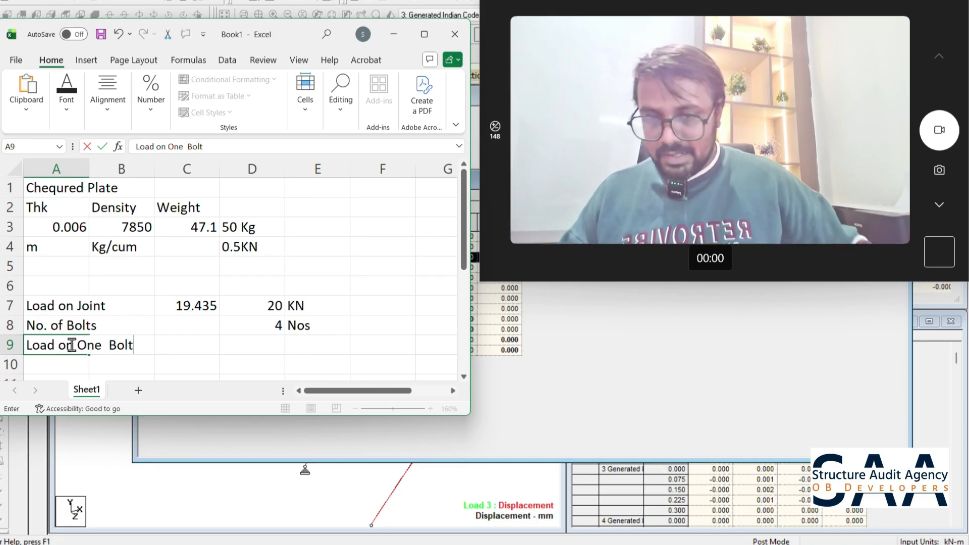
- Calculate the load per bolt in D9 with the formula =D7/D8 and add the unit KN in E9
click(255, 346)
text(=)
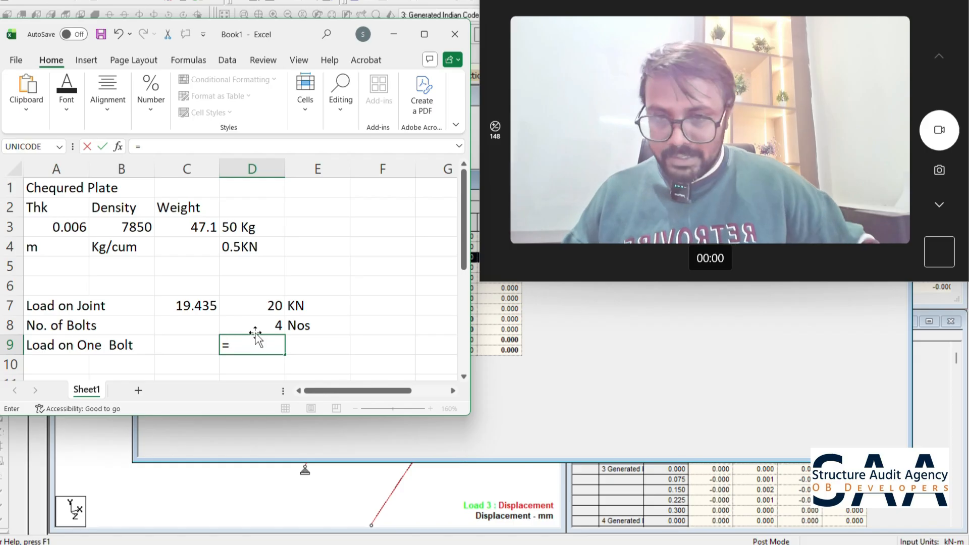
click(249, 304)
text(/)
click(264, 327)
key(Return)
key(Up)
key(Right)
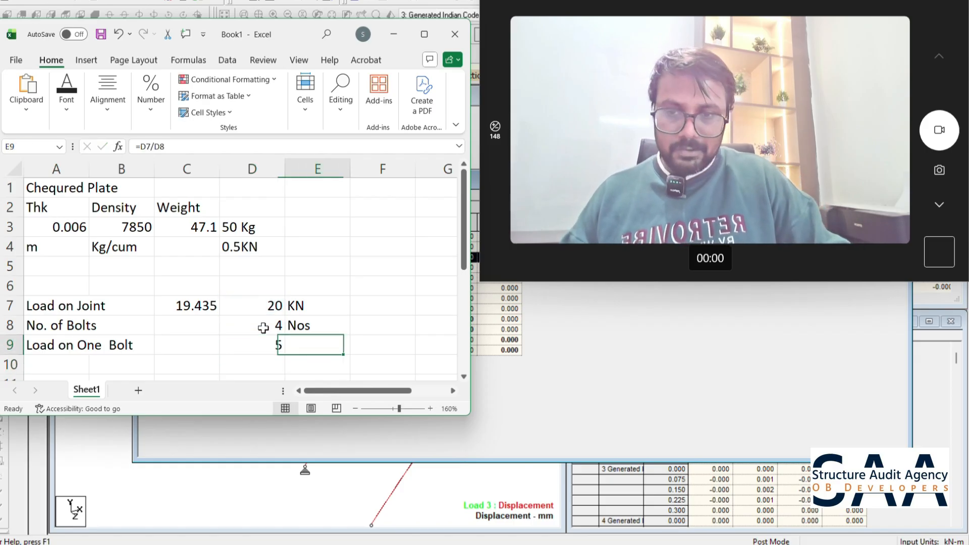
text(KN)
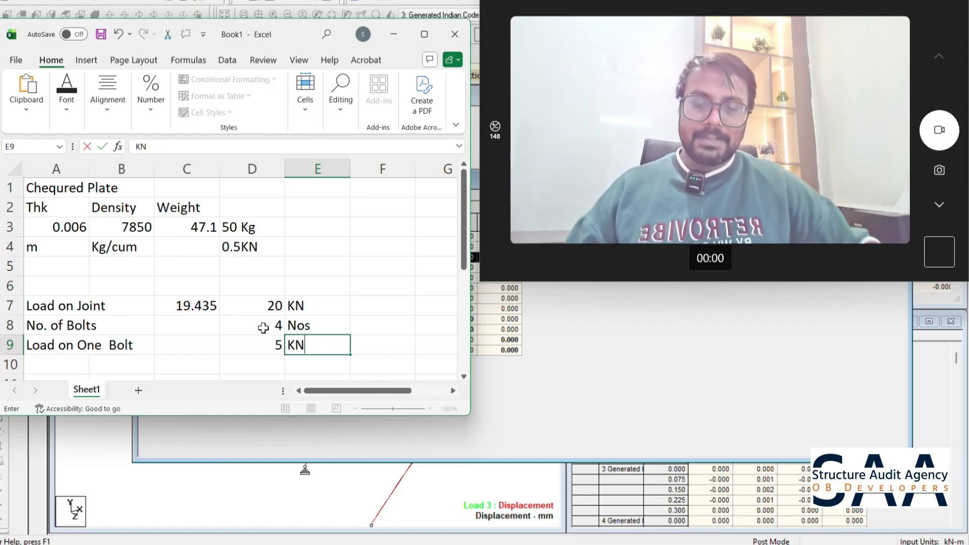
click(364, 293)
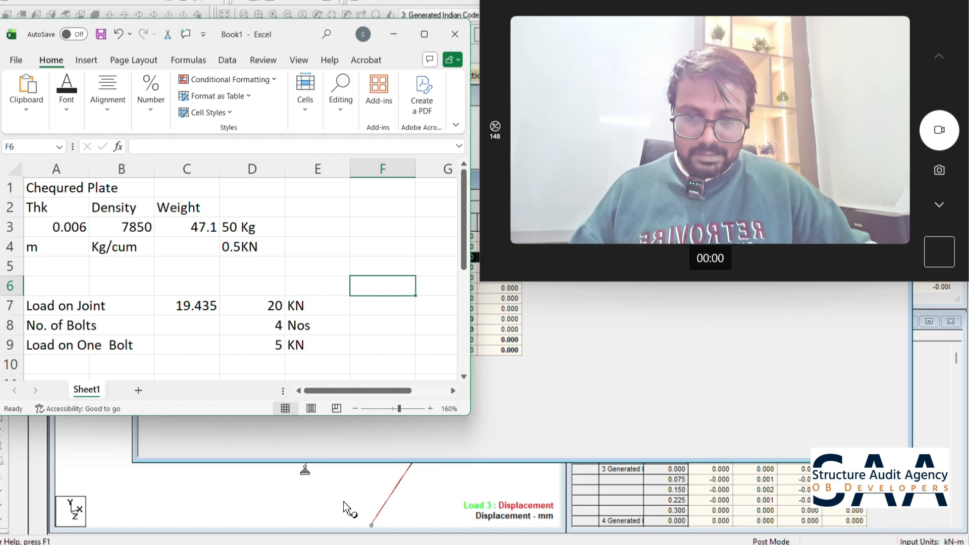
- Switch to File Explorer, open My Drive on the cloud drive, and check the OB Developers Projects folder before returning to My Drive
mouse_move(357, 544)
click(368, 506)
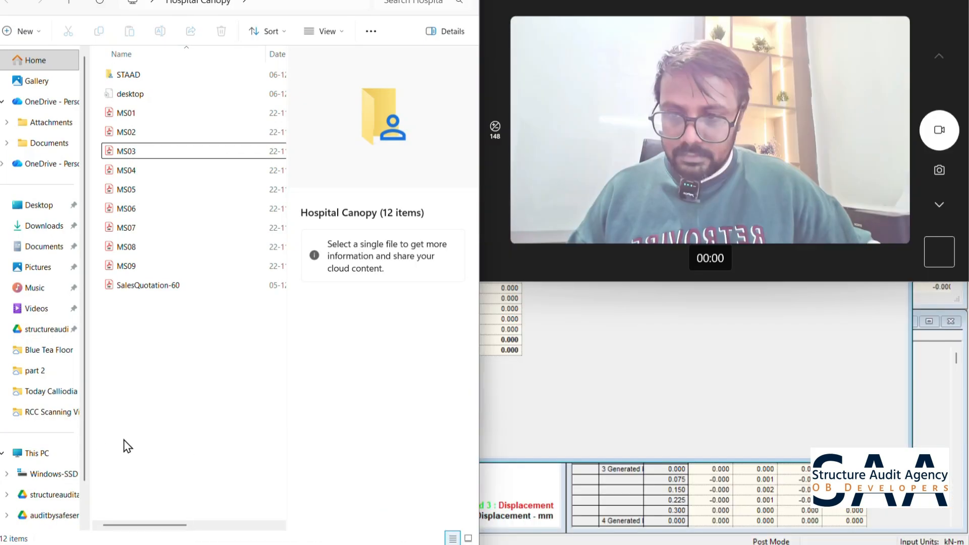
click(40, 495)
double_click(149, 62)
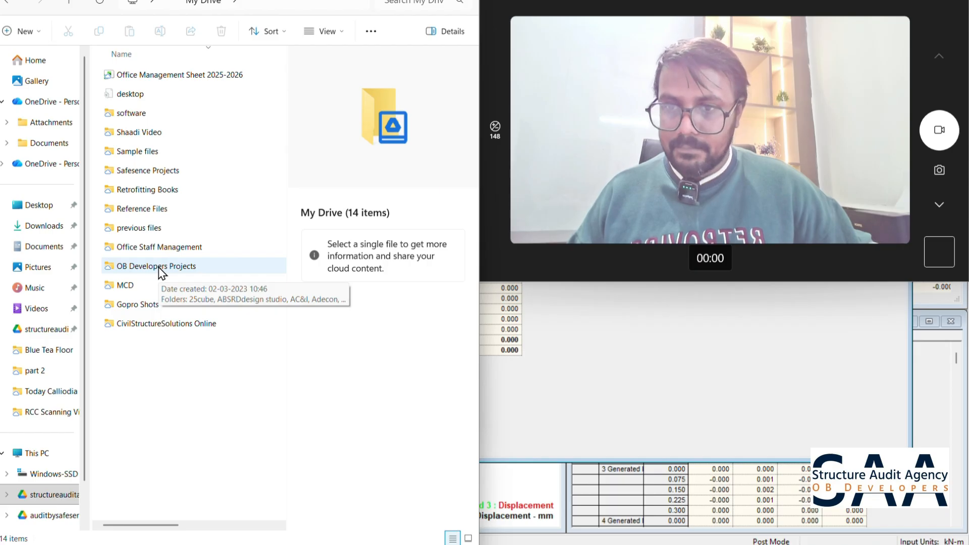
double_click(166, 266)
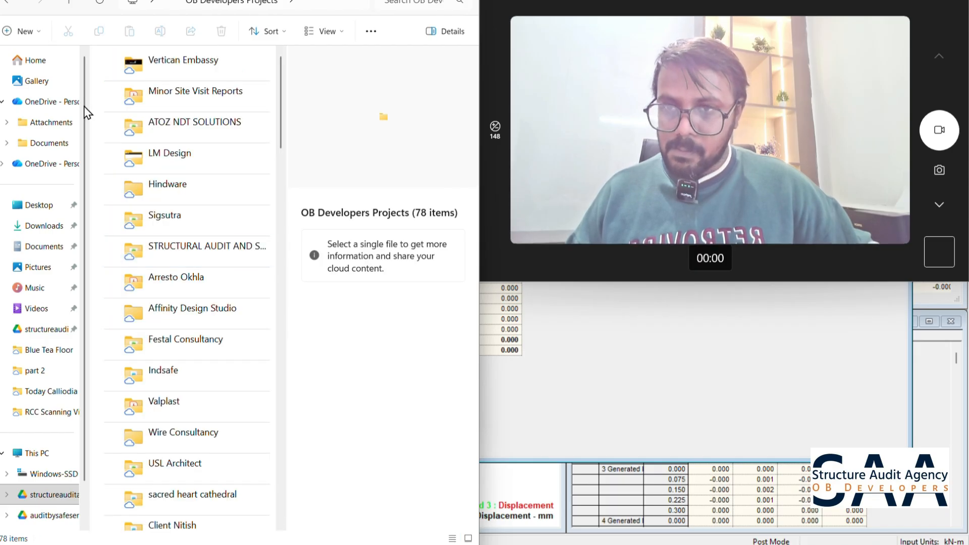
click(7, 4)
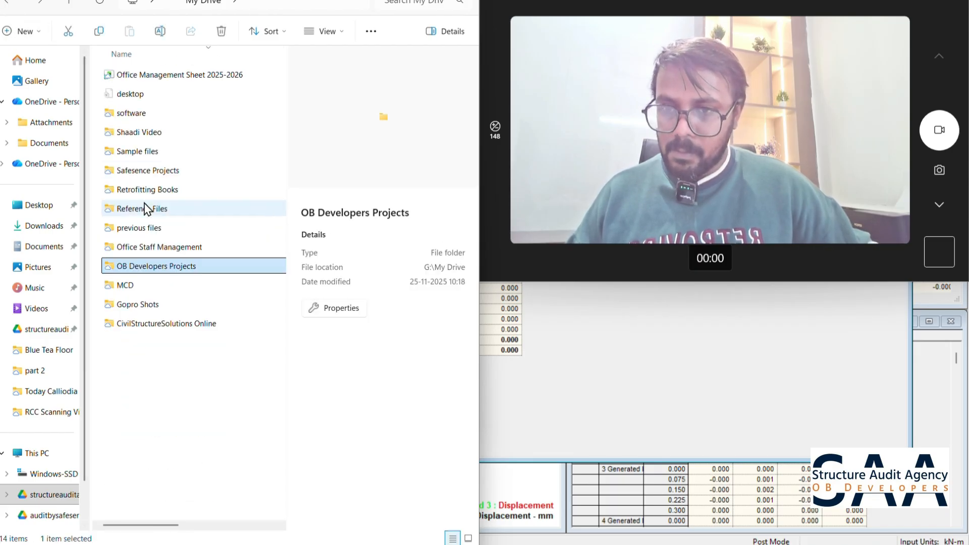
- Open the workbook "Bolt Design as per Indian code" from the RCC members design folder inside Reference Files
click(145, 208)
double_click(145, 207)
double_click(146, 151)
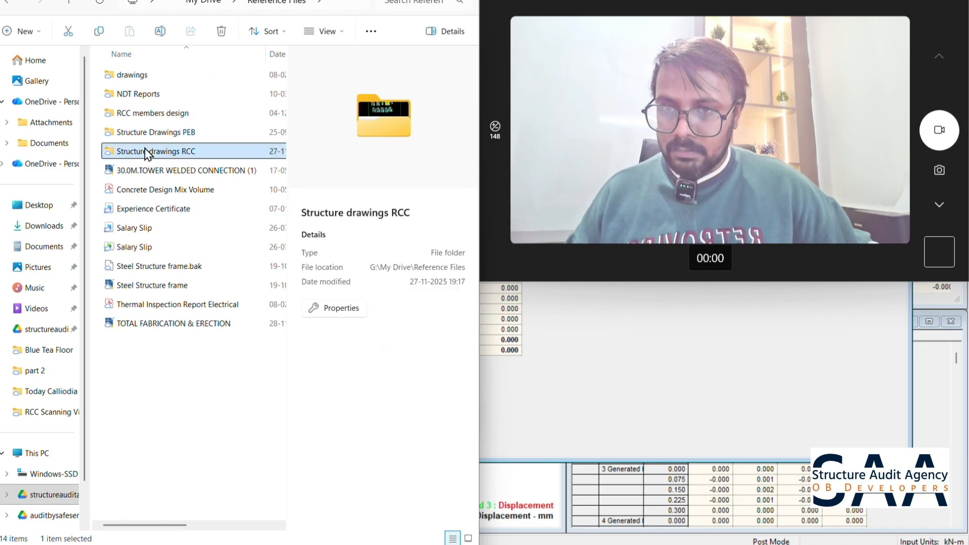
click(10, 4)
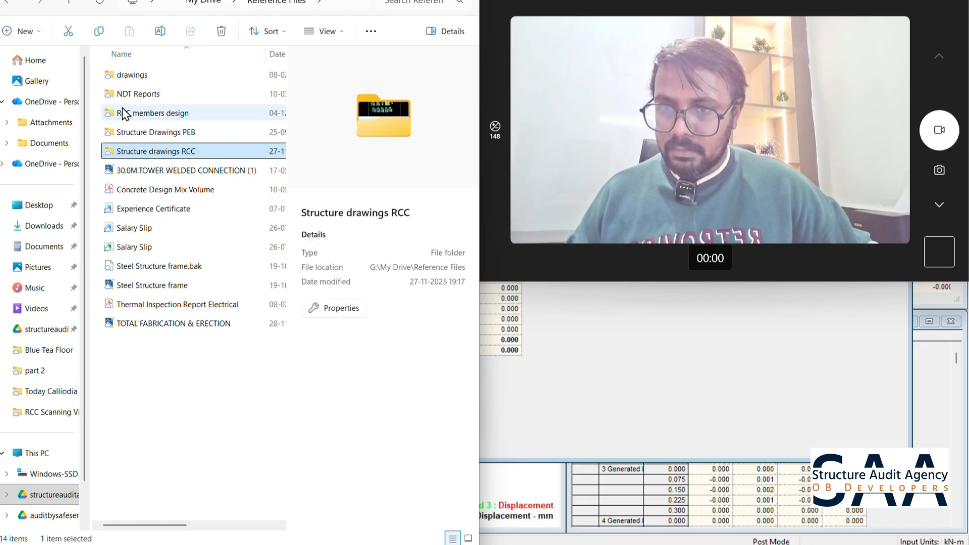
double_click(158, 111)
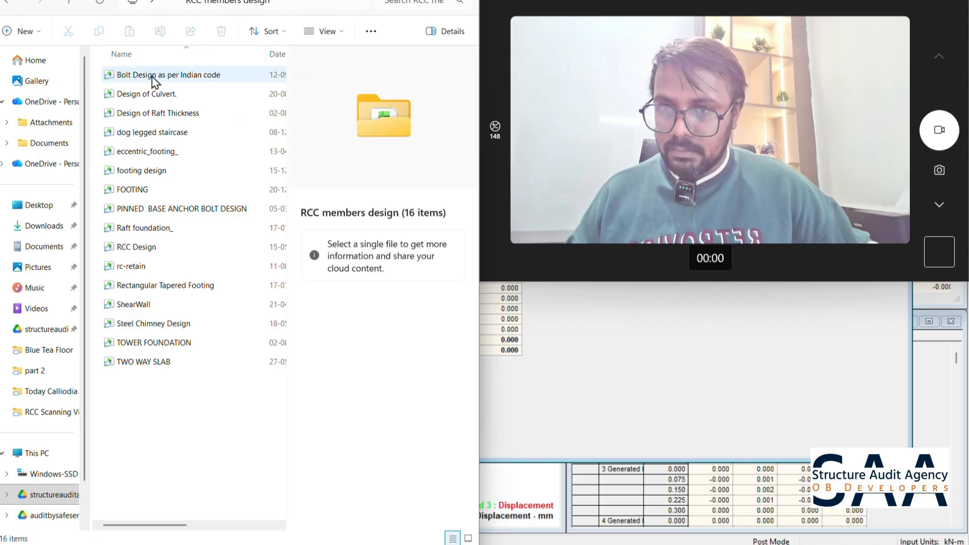
double_click(152, 76)
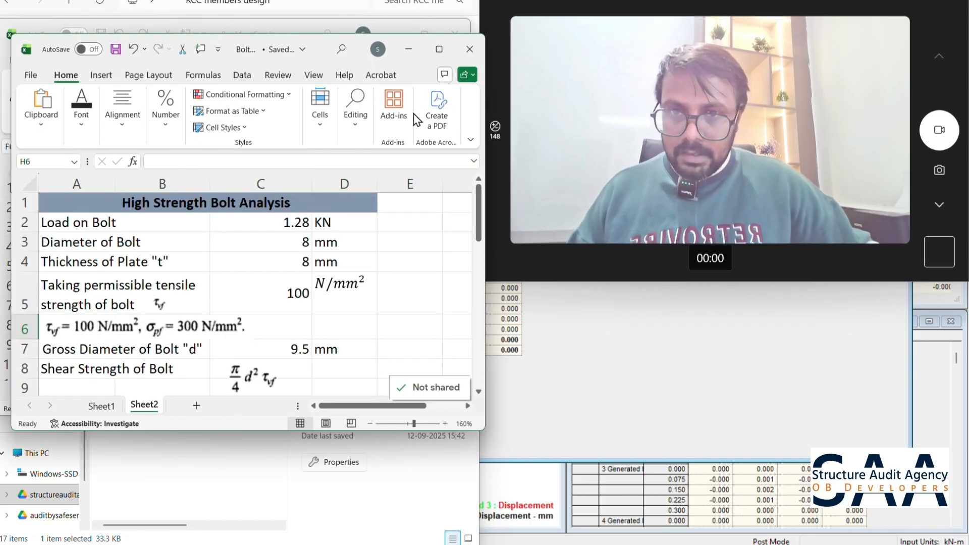
click(439, 49)
click(926, 0)
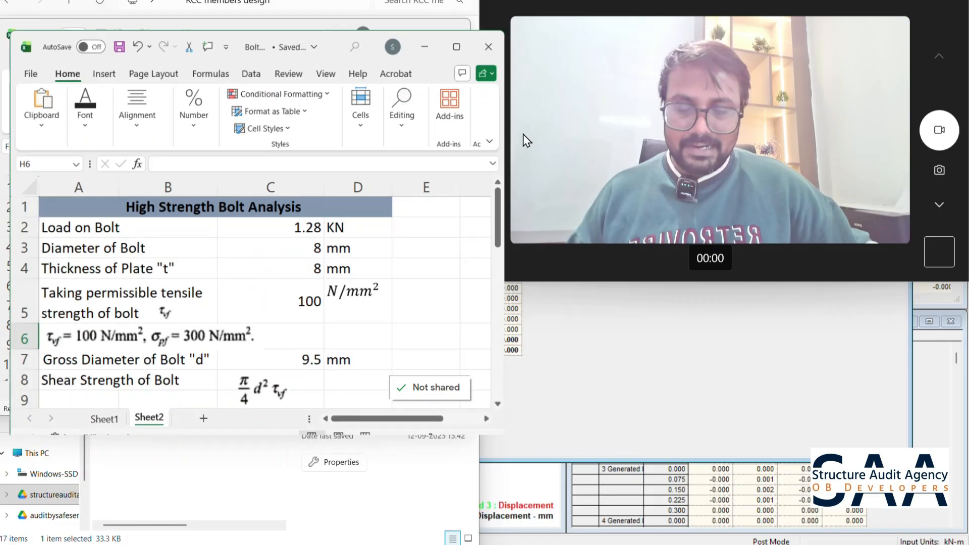
mouse_move(480, 214)
mouse_down()
mouse_move(480, 226)
mouse_move(479, 202)
mouse_up()
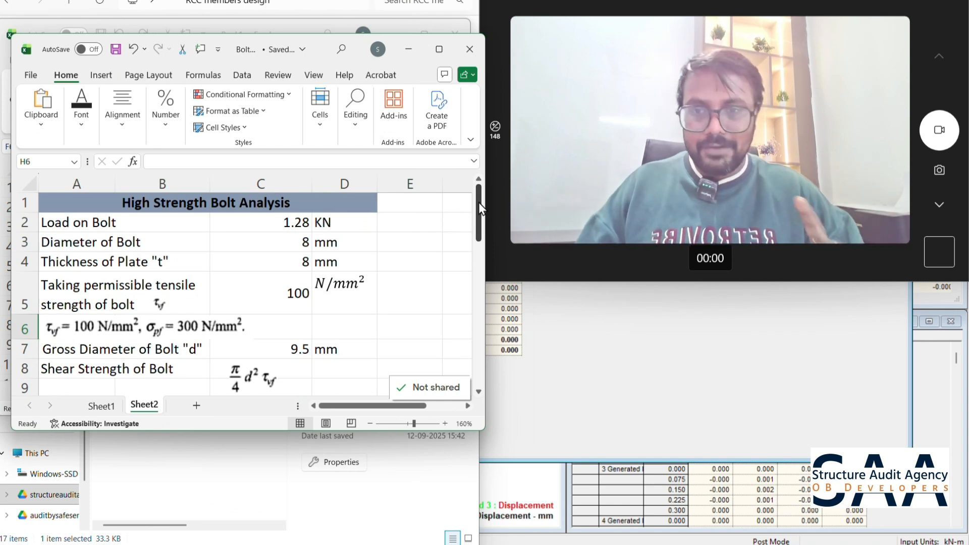
- Set the Load on Bolt to 5 KN and the Diameter of Bolt to 16 mm in the High Strength Bolt Analysis
click(272, 229)
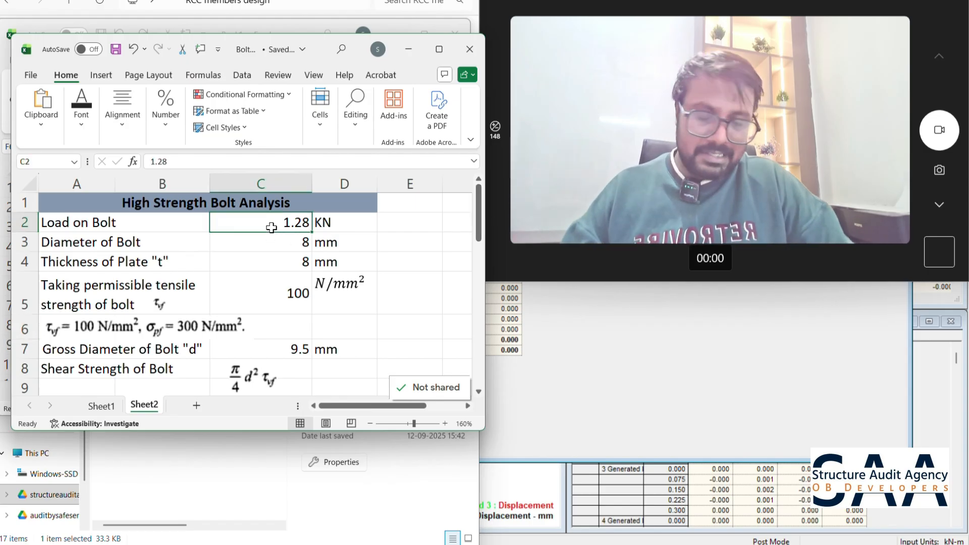
text(5)
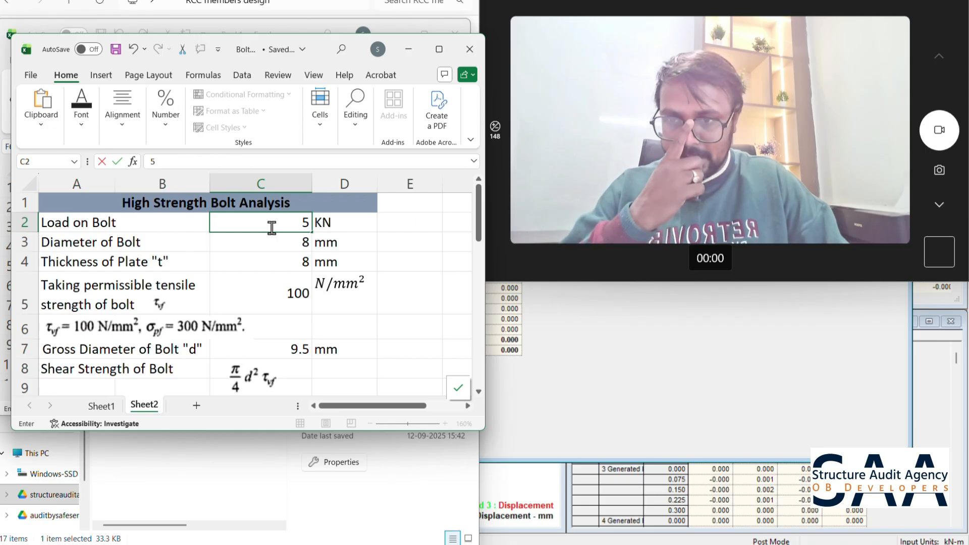
key(Return)
text(16)
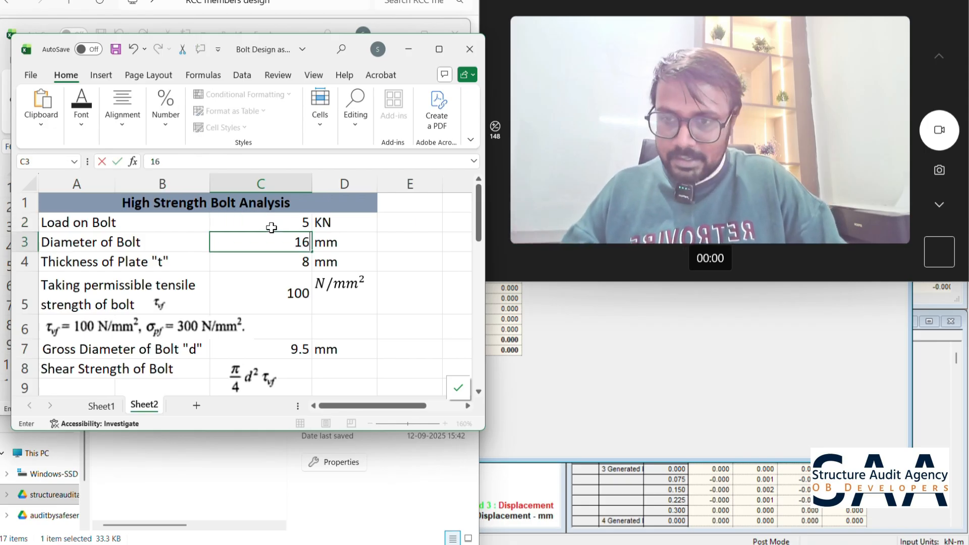
key(Return)
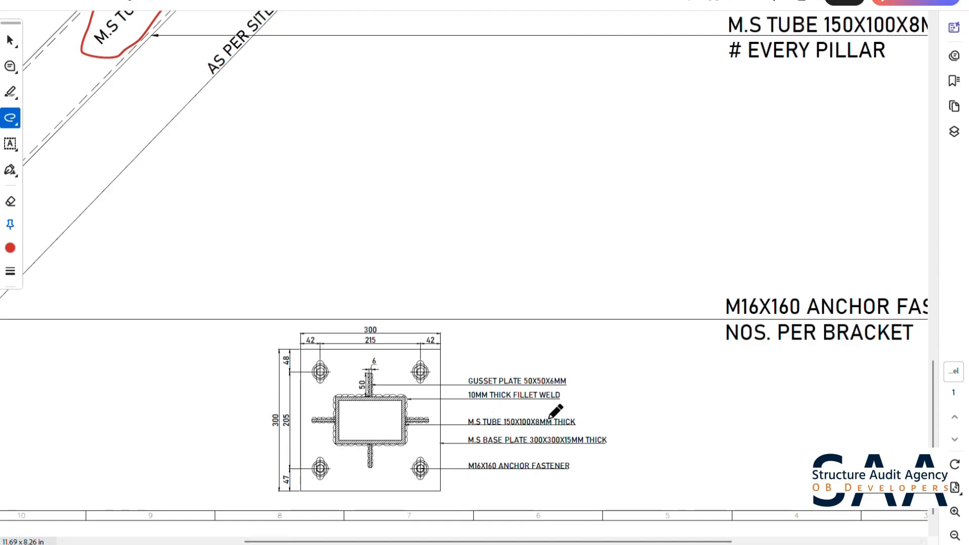
- Check the base plate thickness in the bracket drawing and set the Thickness of Plate "t" to 16 mm in the bolt analysis
drag(567, 435, 598, 415)
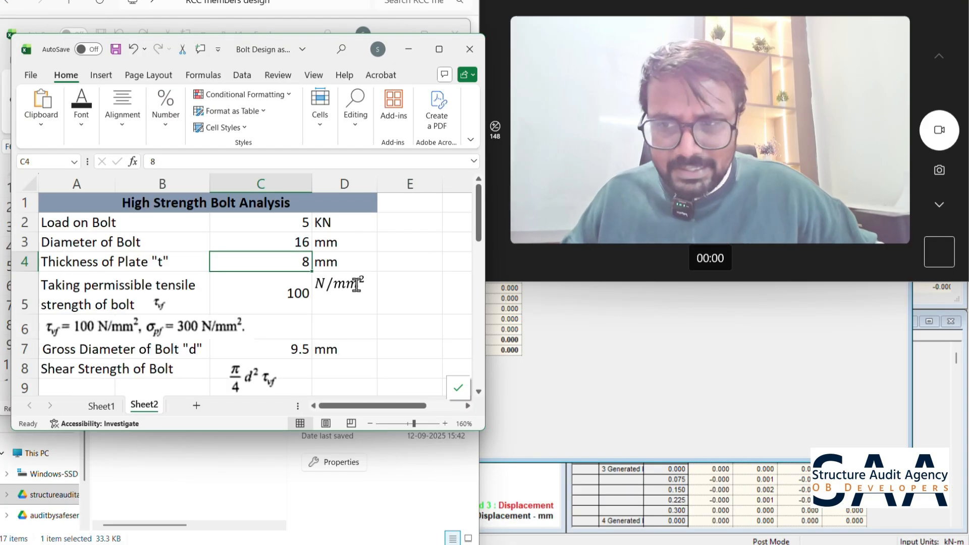
text(1)
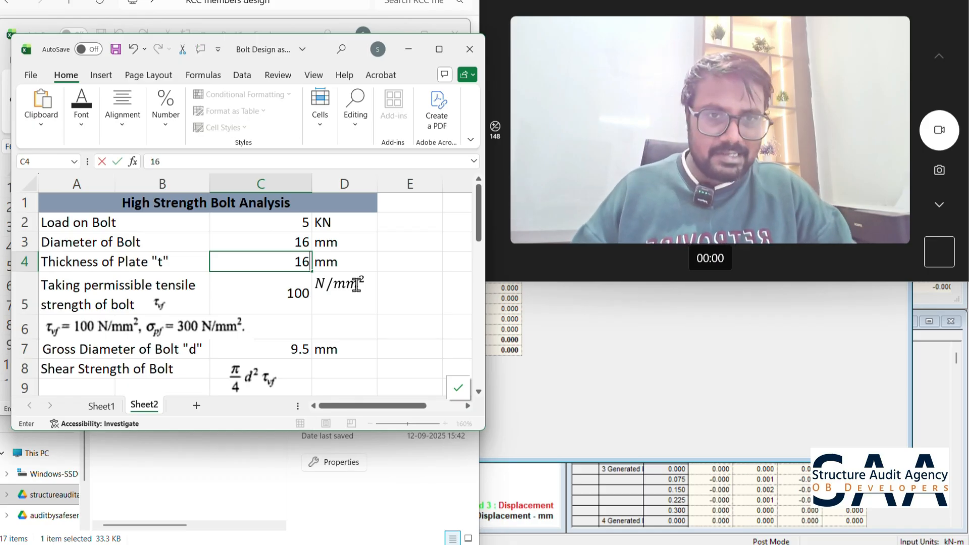
text(6)
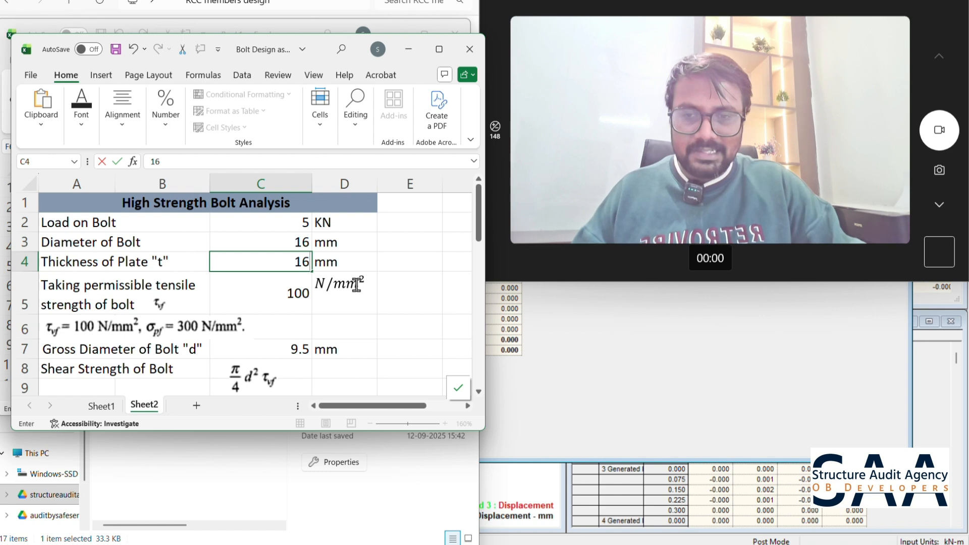
key(Return)
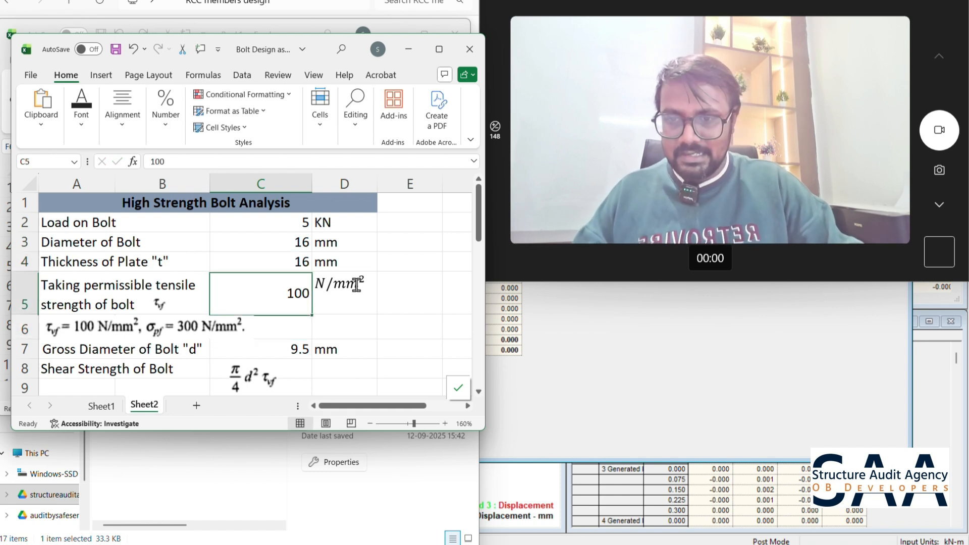
- Set the Gross Diameter of Bolt "d" in C7 to 18 mm with a formula based on 16
key(Down)
key(Down)
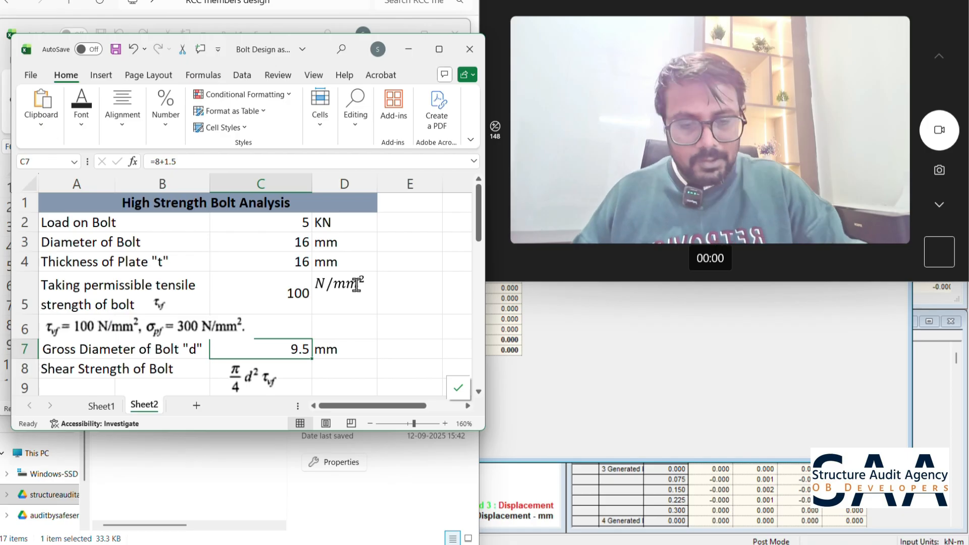
text(=16)
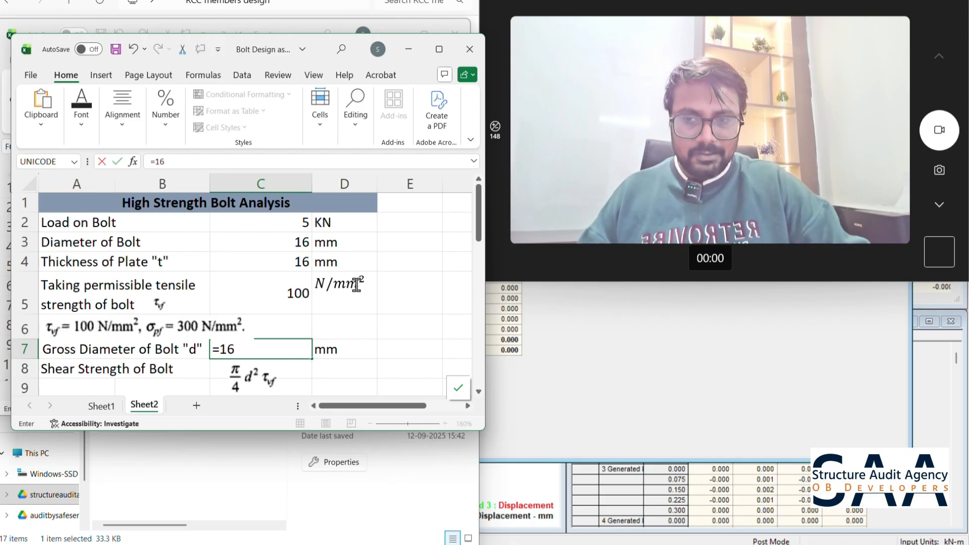
key(Return)
- Examine the shear strength, bearing strength and bolt capacity results in the High Strength Bolt Analysis
key(Down)
key(Down)
key(Down)
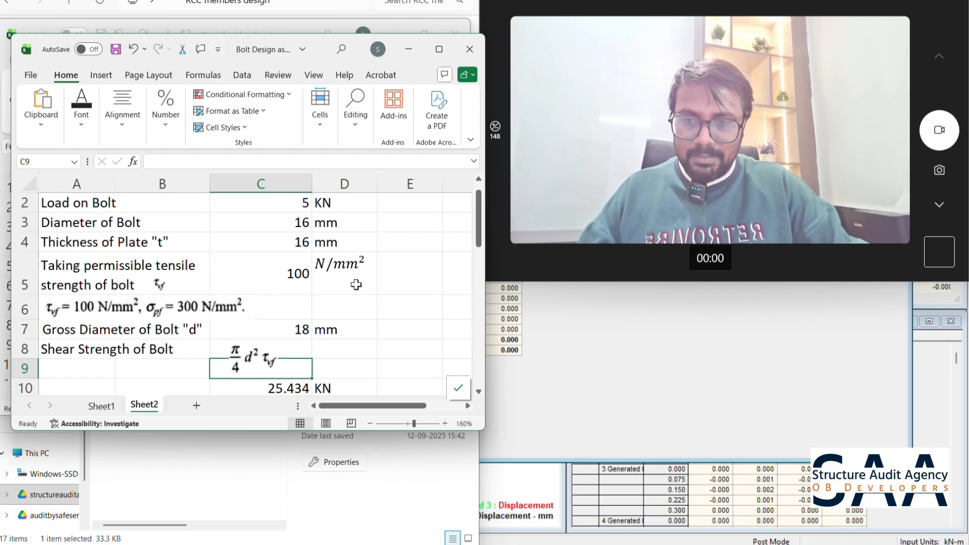
key(Down)
key(Down)
key(Down)
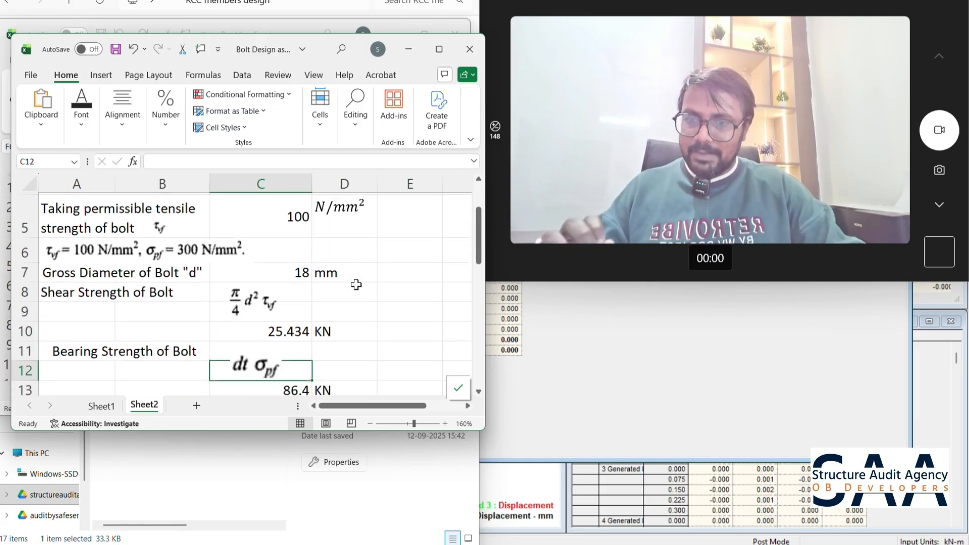
key(Up)
key(Up)
key(Up)
key(Up)
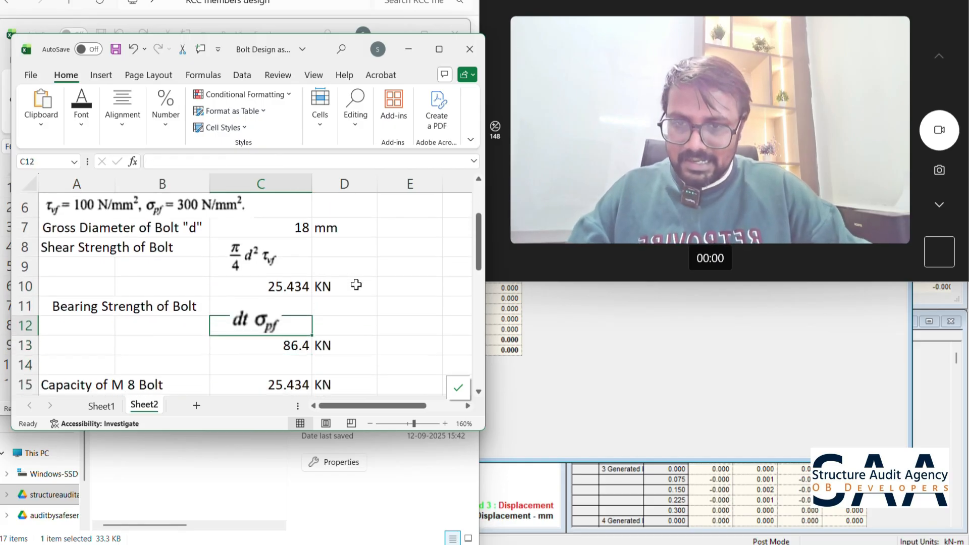
- Review the formulas behind the bolt's bearing and shear strengths and the final safety check against the load
key(Down)
key(Down)
key(Down)
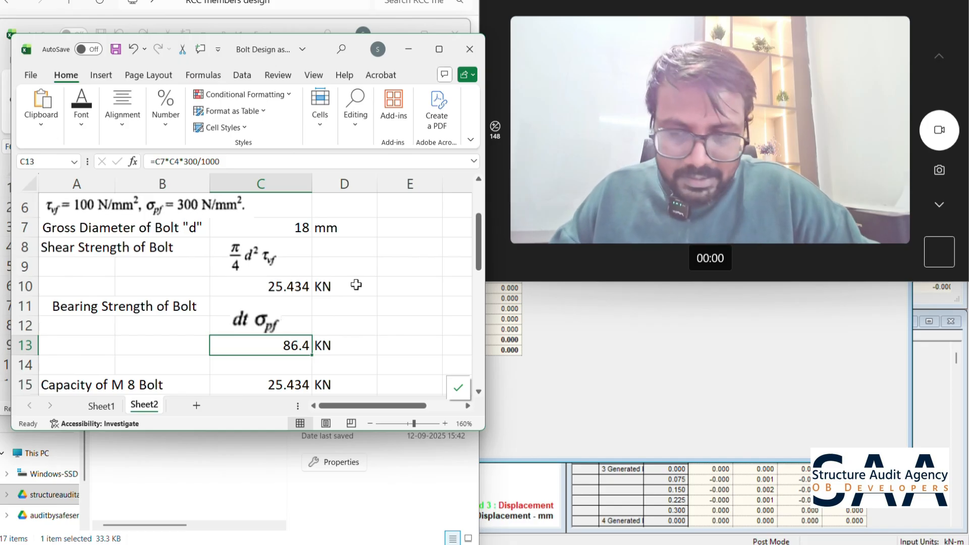
key(Down)
key(Up)
key(Up)
key(Up)
key(Up)
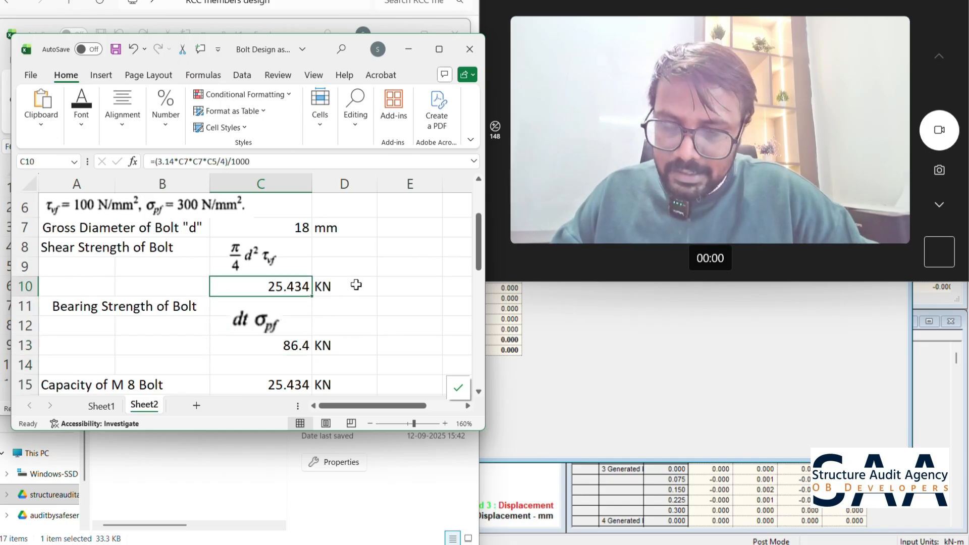
key(Down)
key(Down)
key(Down)
key(Down)
key(Down)
key(Down)
key(Down)
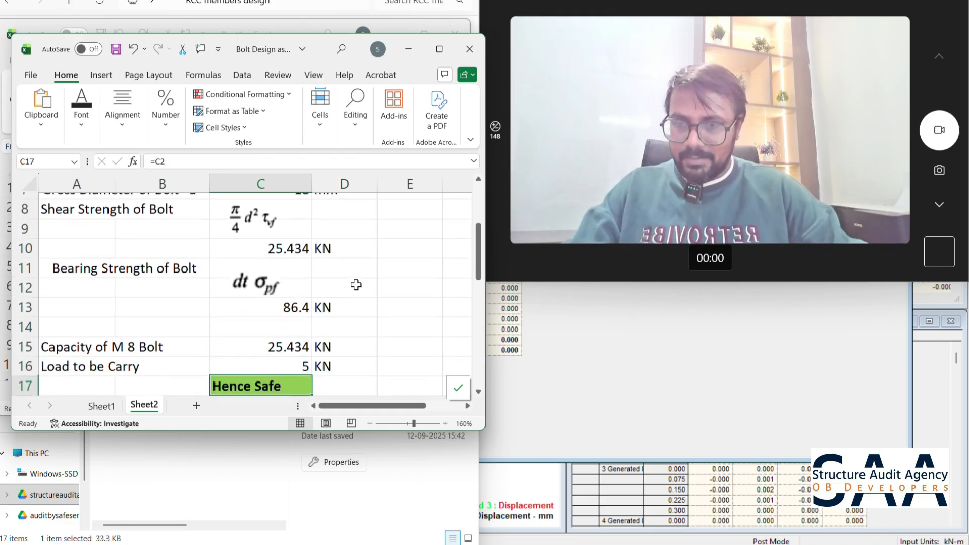
- Change the capacity label in A15 to "Capacity of M 16 Bolt" and compare its capacity with the load to carry
double_click(77, 340)
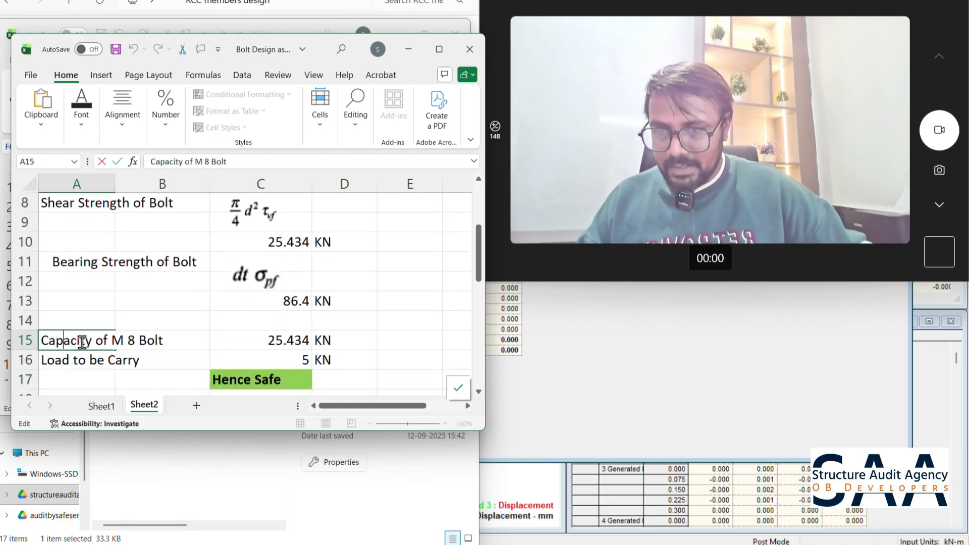
key(BackSpace)
text(16)
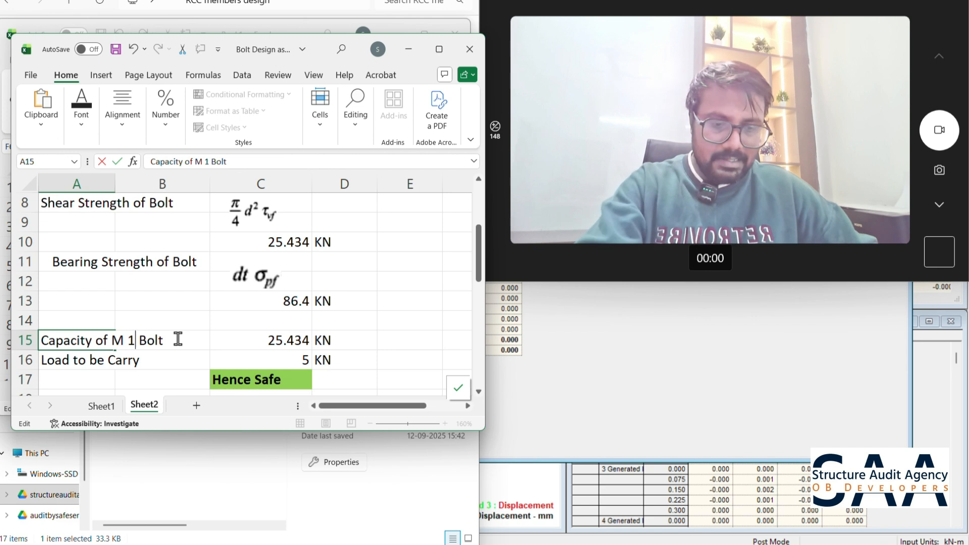
click(280, 341)
click(303, 362)
click(385, 344)
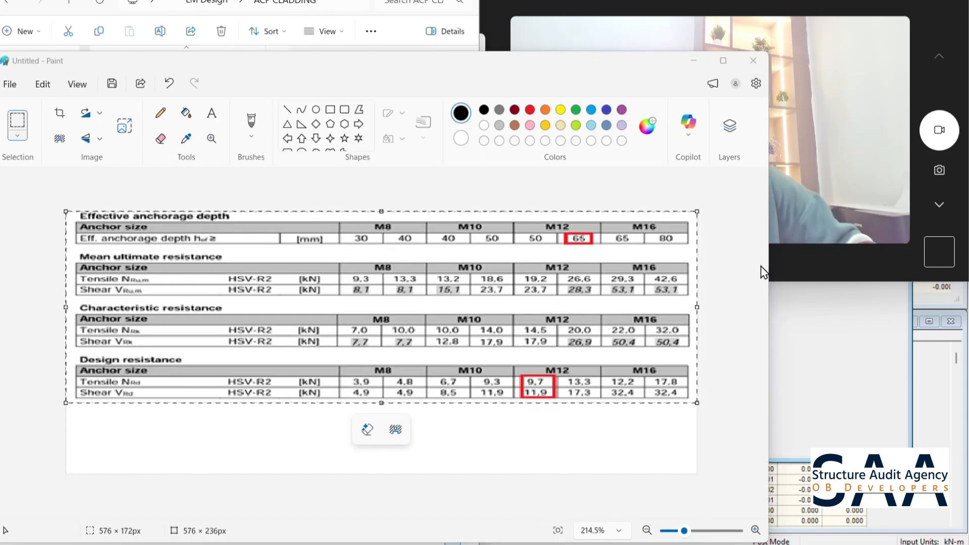
- In Paint, examine the M16 columns of the anchor resistance table, including the design tensile and shear resistances
drag(771, 284, 467, 285)
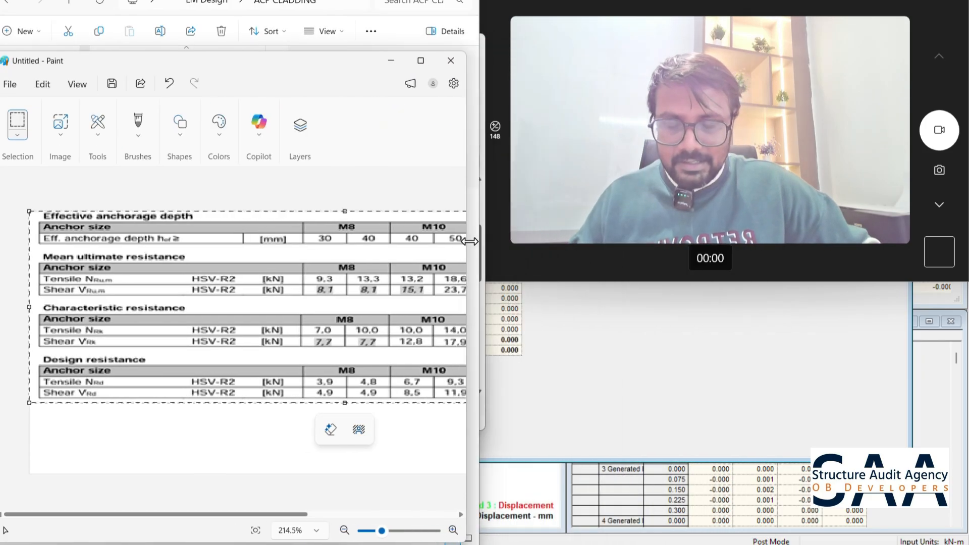
drag(291, 515, 343, 515)
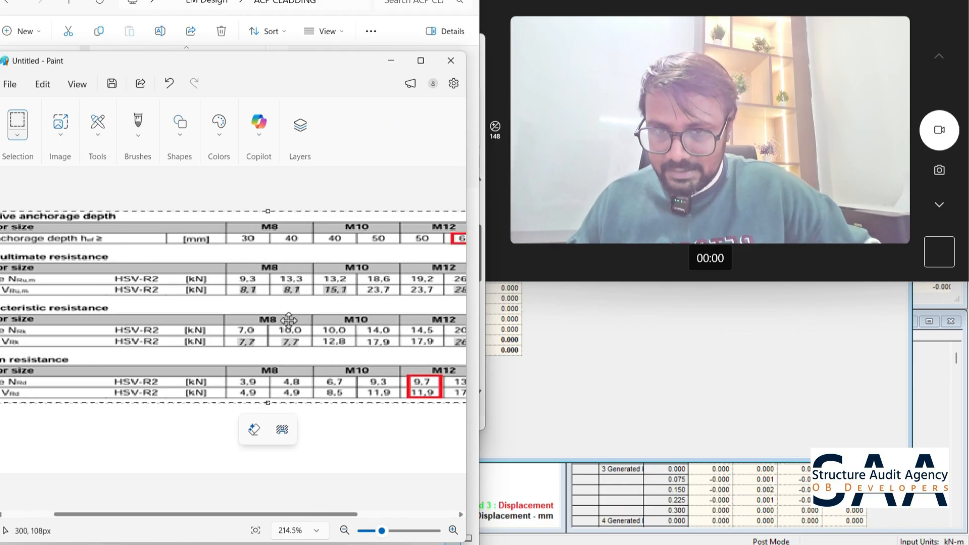
ctrl+scroll(283, 303, down, 3)
ctrl+scroll(281, 293, down, 1)
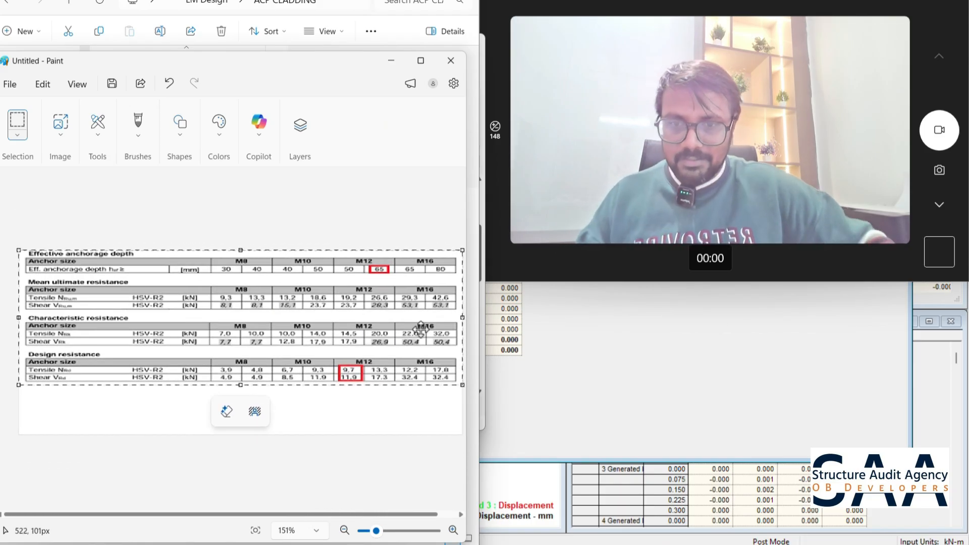
click(416, 422)
drag(400, 327, 458, 342)
click(403, 404)
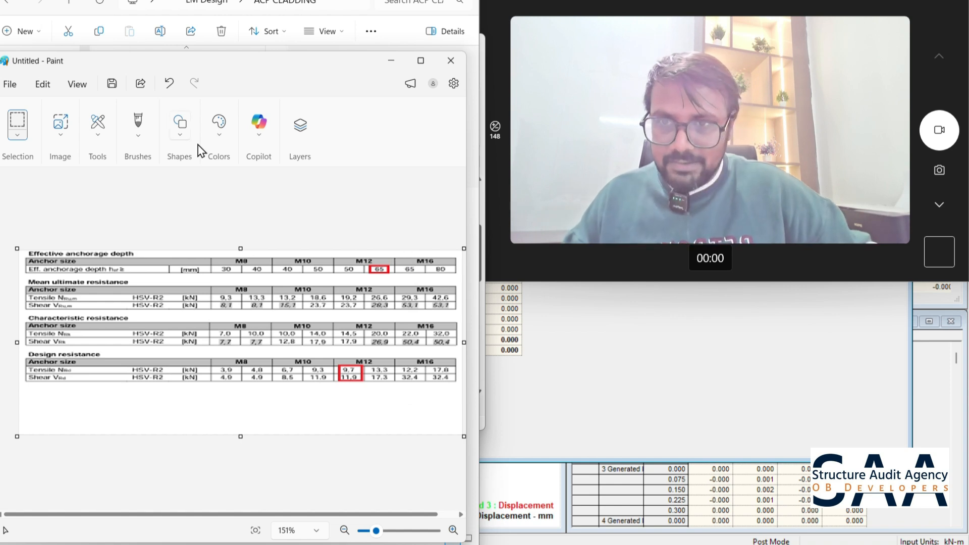
drag(402, 258, 424, 397)
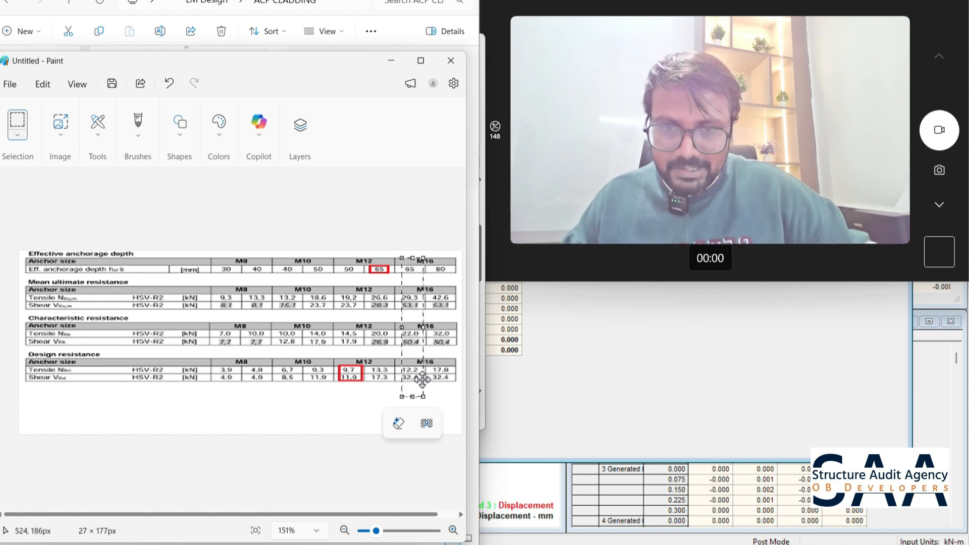
drag(433, 258, 456, 392)
drag(398, 360, 422, 376)
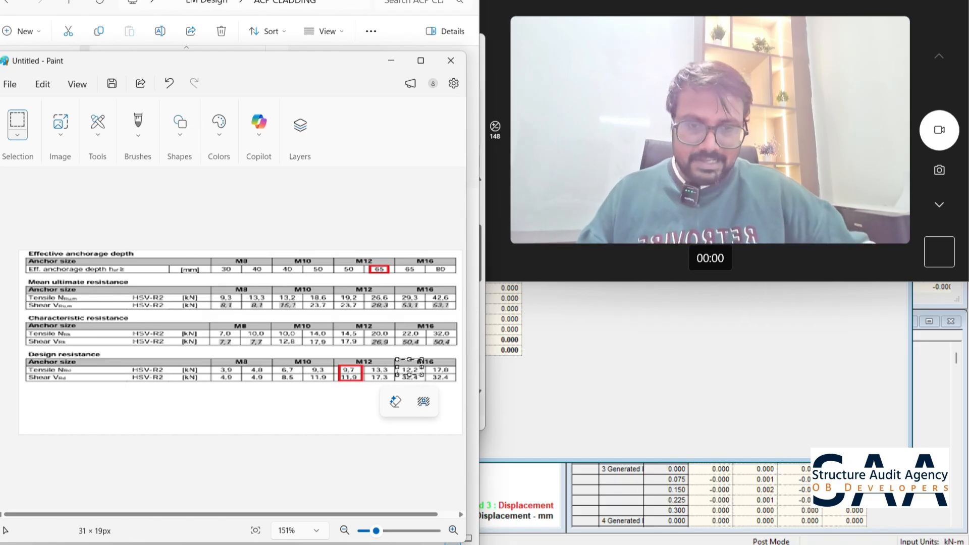
- Switch to the Book1 workbook in Excel and enter the label "As per Hilti M16" in A11
click(665, 544)
click(628, 497)
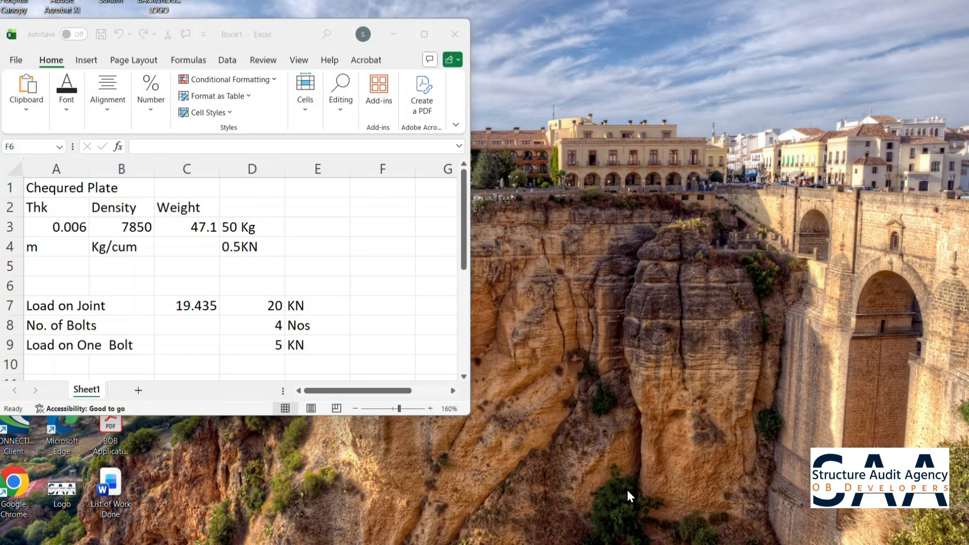
click(62, 367)
key(Return)
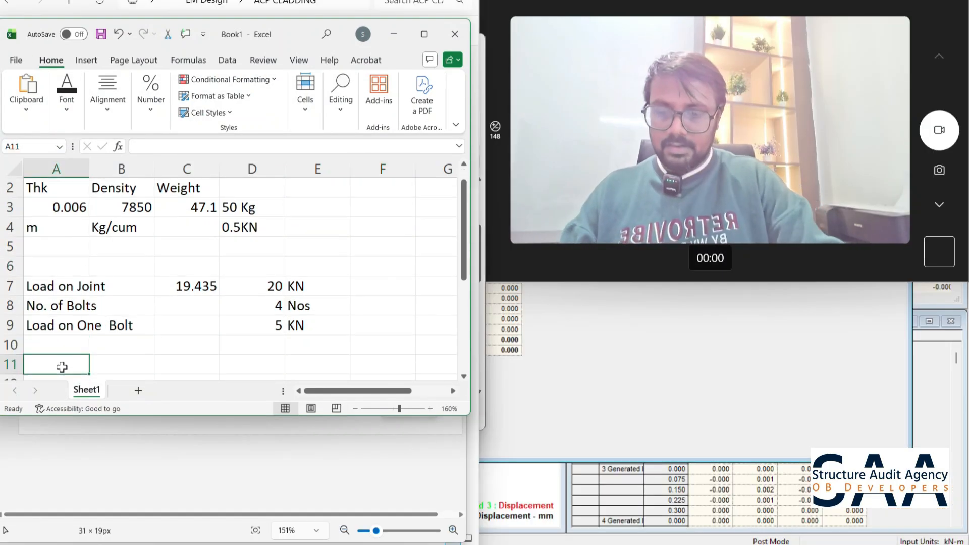
text(As per Hil)
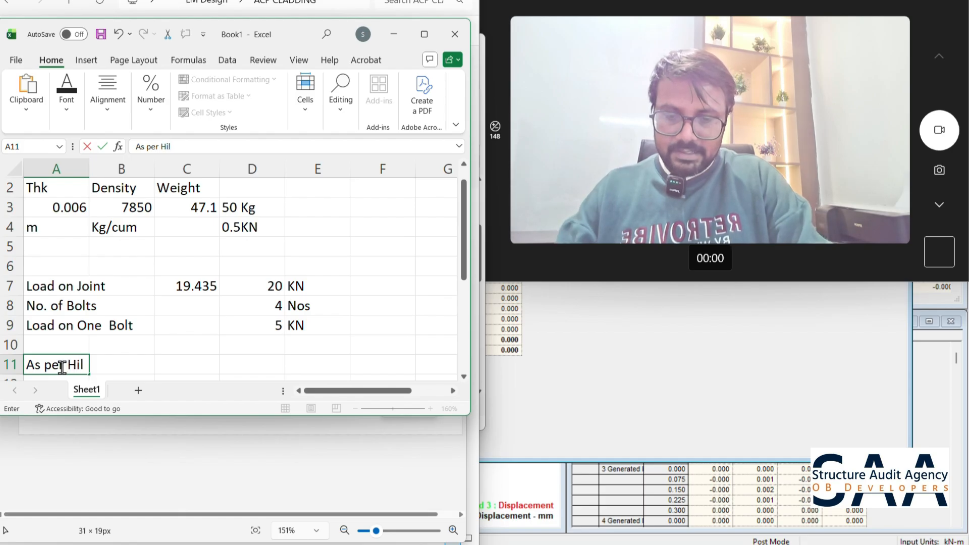
text(ti M16)
key(Tab)
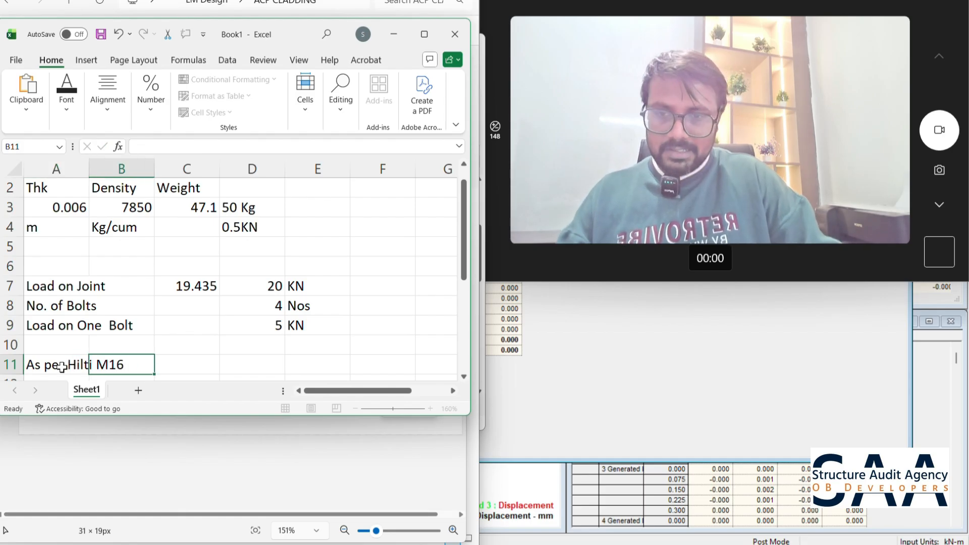
- Enter the Hilti M16 capacity as 12.5 in D11 with the unit KN beside it
key(Tab)
key(Tab)
text(16.)
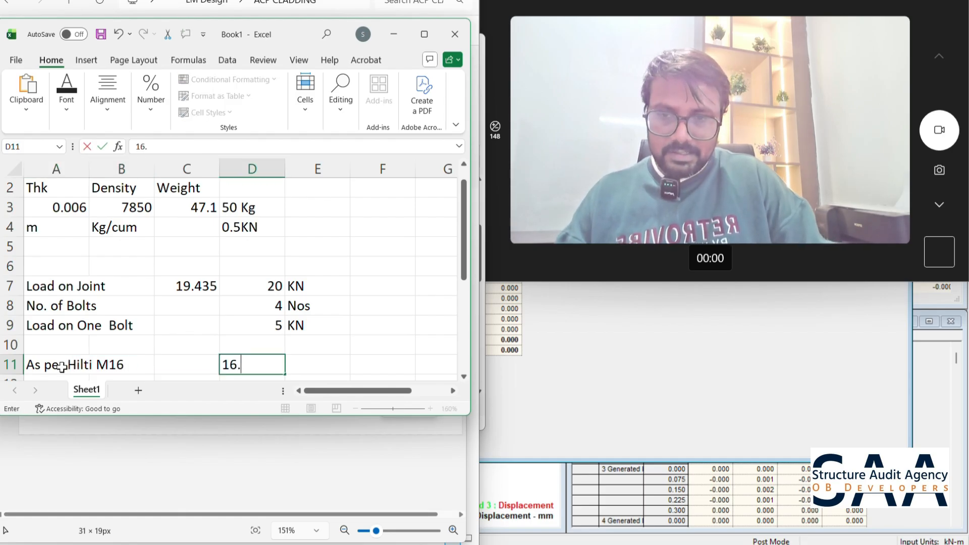
key(BackSpace)
key(BackSpace)
text(2.5)
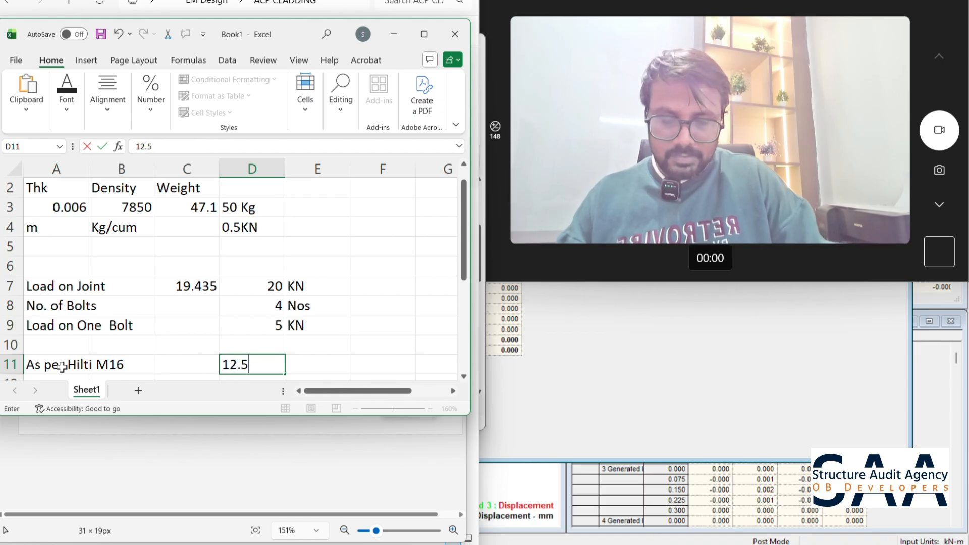
key(Tab)
text(K)
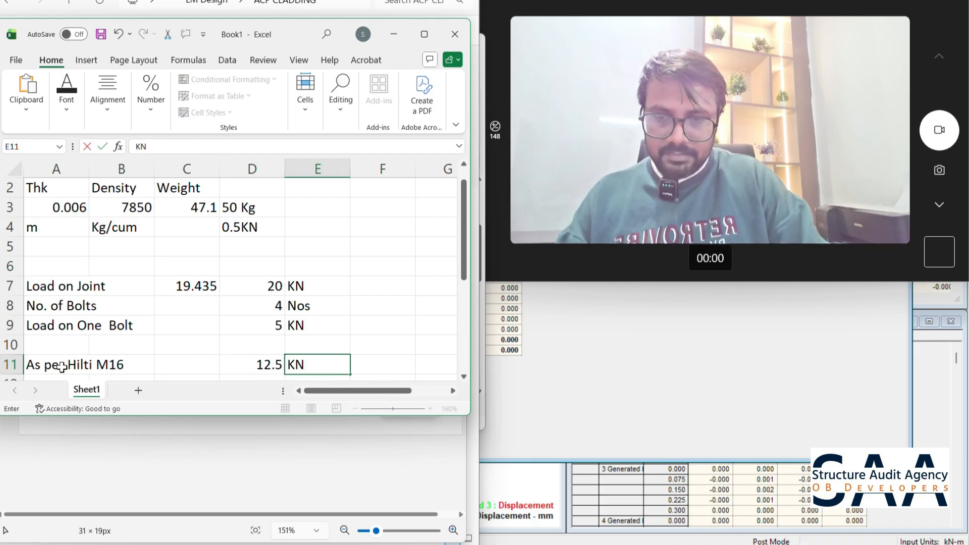
- Add the row label "FOS" in A13, two rows below the Hilti M16 capacity
key(Down)
key(Down)
key(Left)
key(Left)
key(Left)
key(Left)
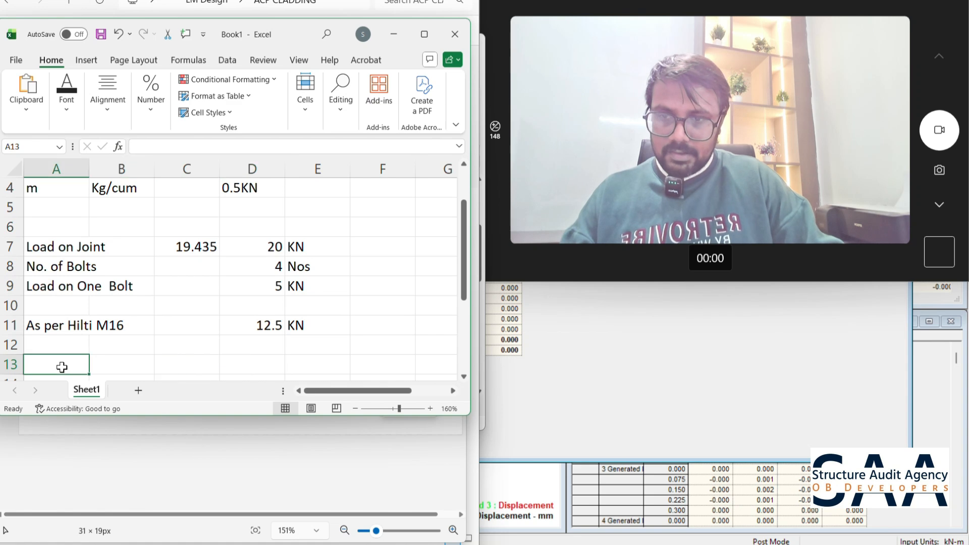
text(FOS)
key(Right)
key(Right)
key(Right)
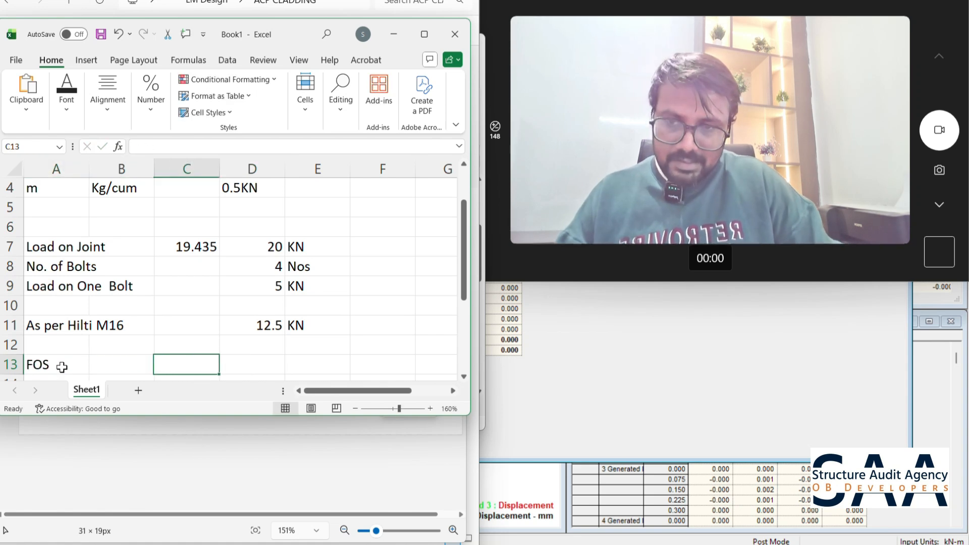
- Calculate the factor of safety in D13 by dividing the Hilti M16 capacity by the load on one bolt
text(=)
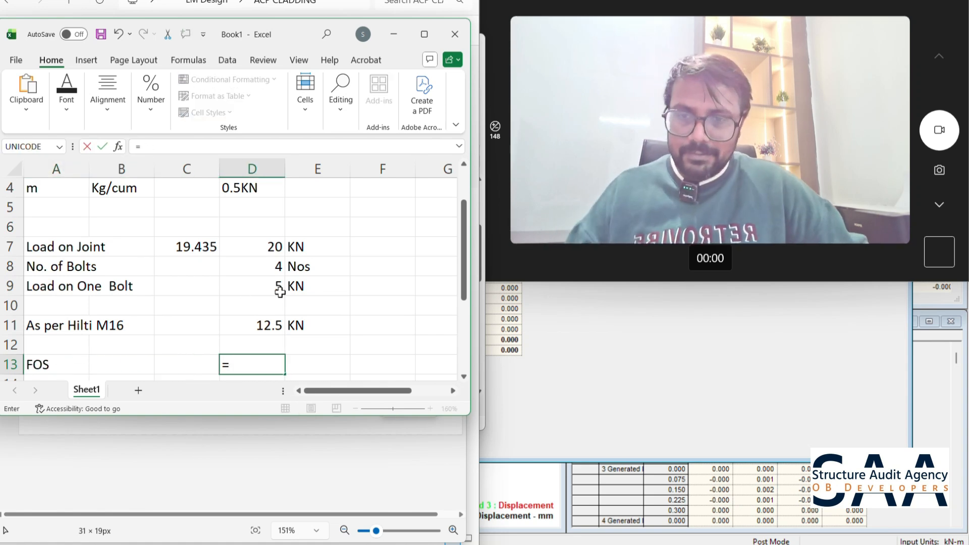
click(263, 327)
text(/)
click(252, 284)
key(Return)
click(296, 341)
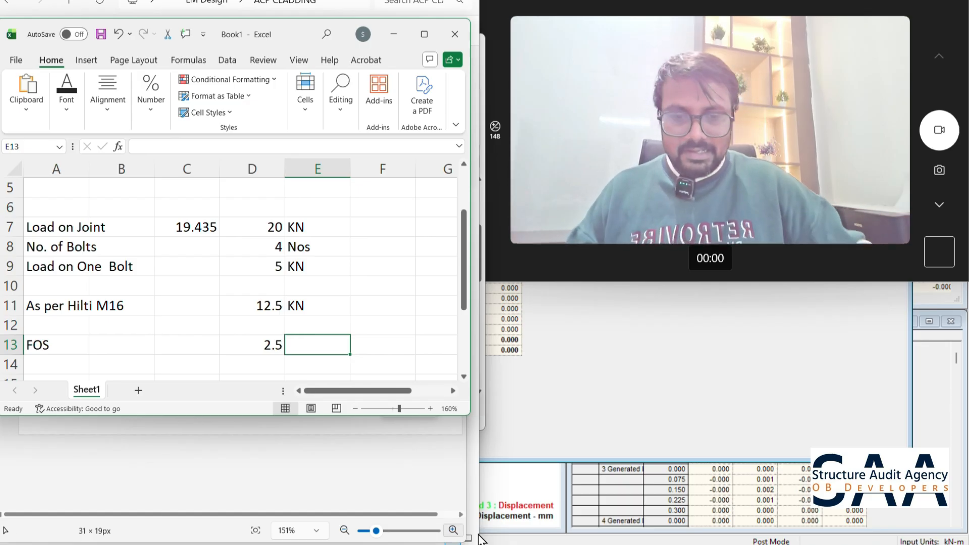
- Switch to the bracket drawing PDF and outline the whole base plate detail with a freehand red frame
click(552, 544)
click(544, 479)
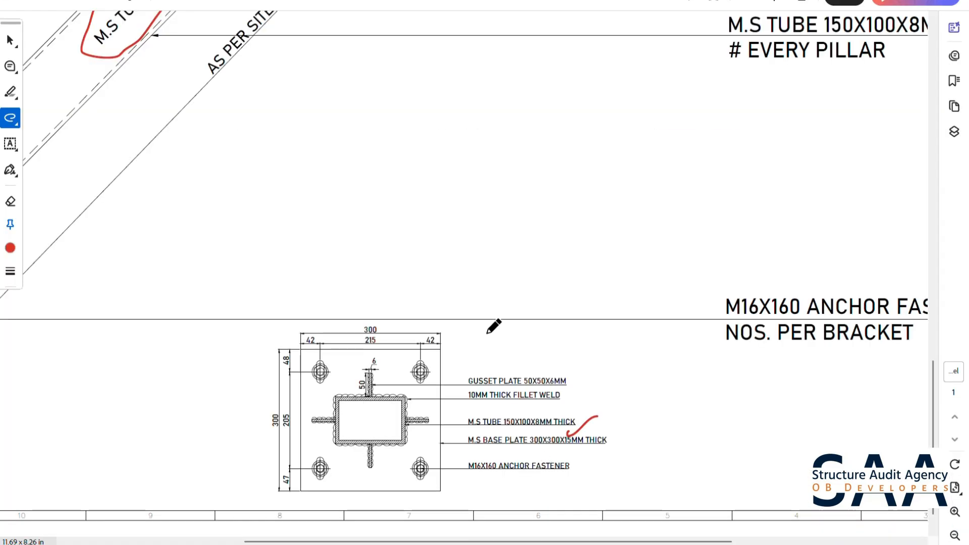
mouse_move(283, 309)
mouse_down()
mouse_move(271, 494)
mouse_move(414, 497)
mouse_move(614, 481)
mouse_move(619, 334)
mouse_move(444, 310)
mouse_move(295, 310)
mouse_up()
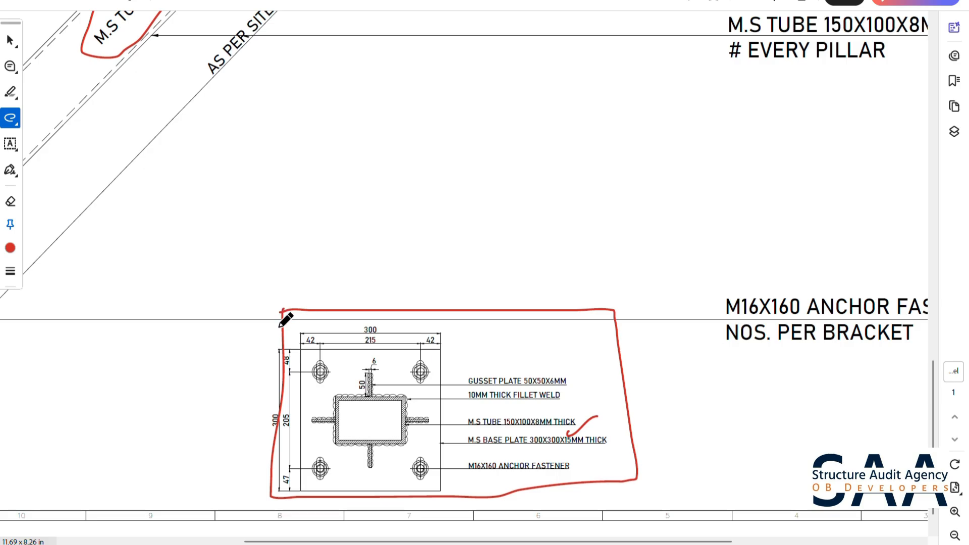
- Tick the four anchor fasteners and the central tube in the base plate detail with freehand red marks
drag(314, 363, 341, 358)
drag(402, 364, 446, 365)
drag(324, 462, 346, 453)
drag(412, 456, 447, 453)
drag(353, 404, 365, 433)
- Circle the welded joint between the inclined and horizontal tubes, and mark both ends of the upper wall plate in red
scroll(424, 383, up, 10)
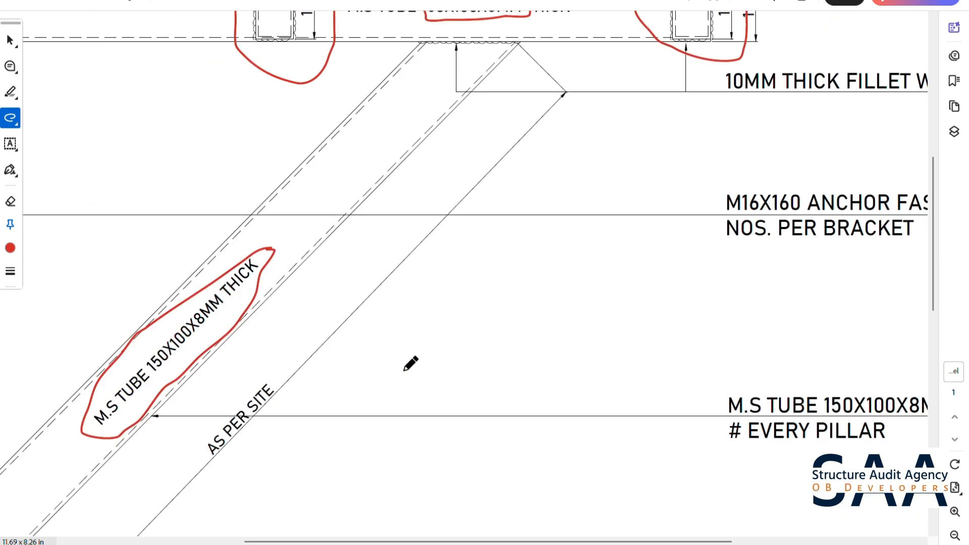
ctrl+scroll(491, 256, down, 1)
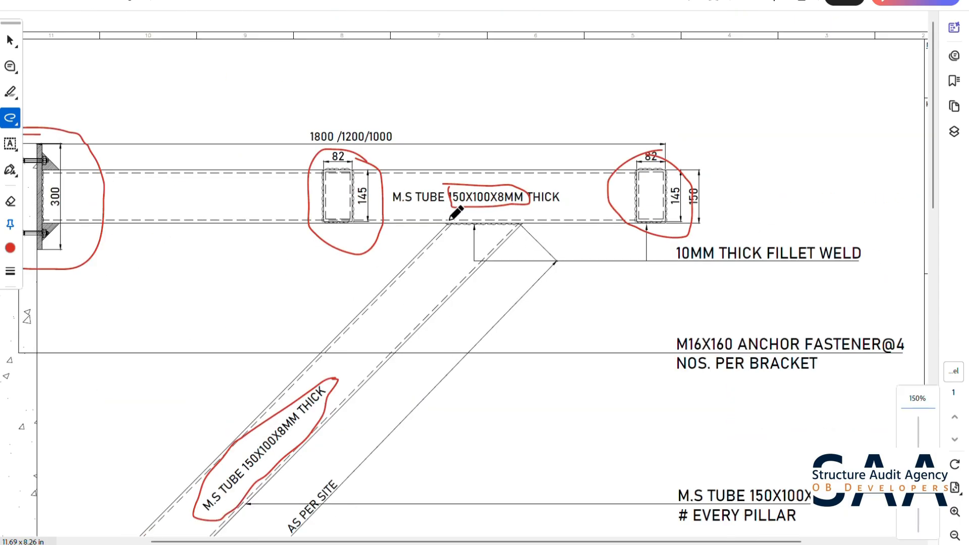
mouse_move(443, 212)
mouse_down()
mouse_move(470, 233)
mouse_move(535, 228)
mouse_move(502, 215)
mouse_move(443, 216)
mouse_up()
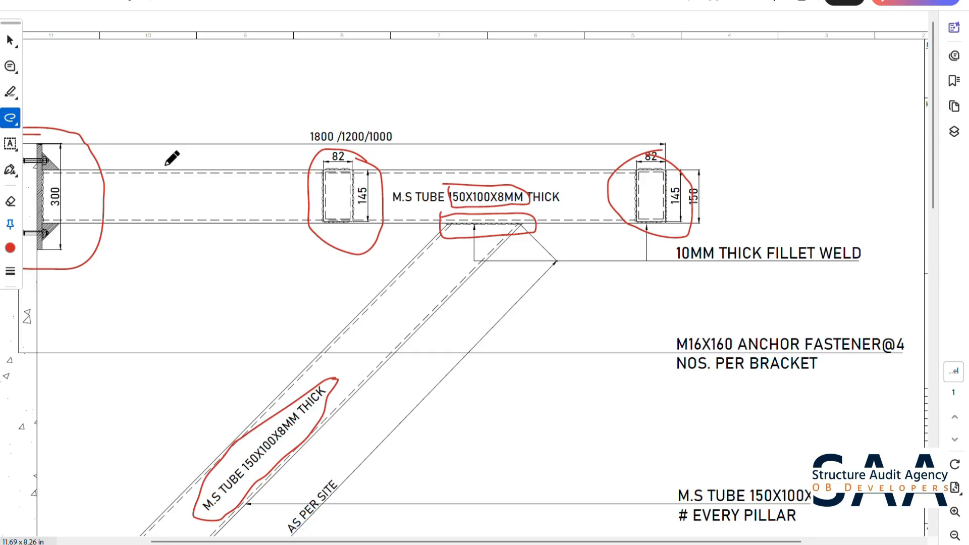
drag(43, 143, 92, 110)
drag(45, 246, 83, 227)
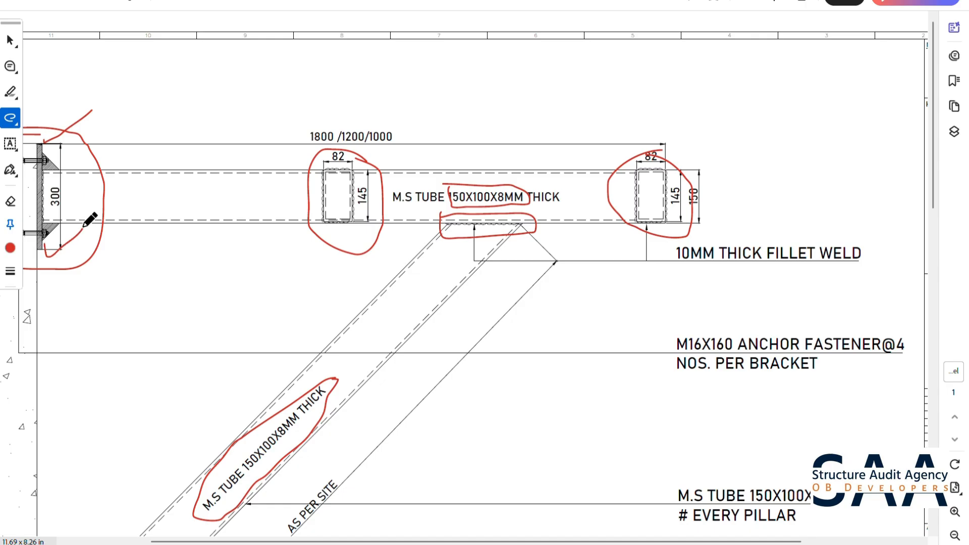
- Mark the horizontal and vertical edge distances of the upper-left anchor fastener in the base plate detail
scroll(461, 353, down, 7)
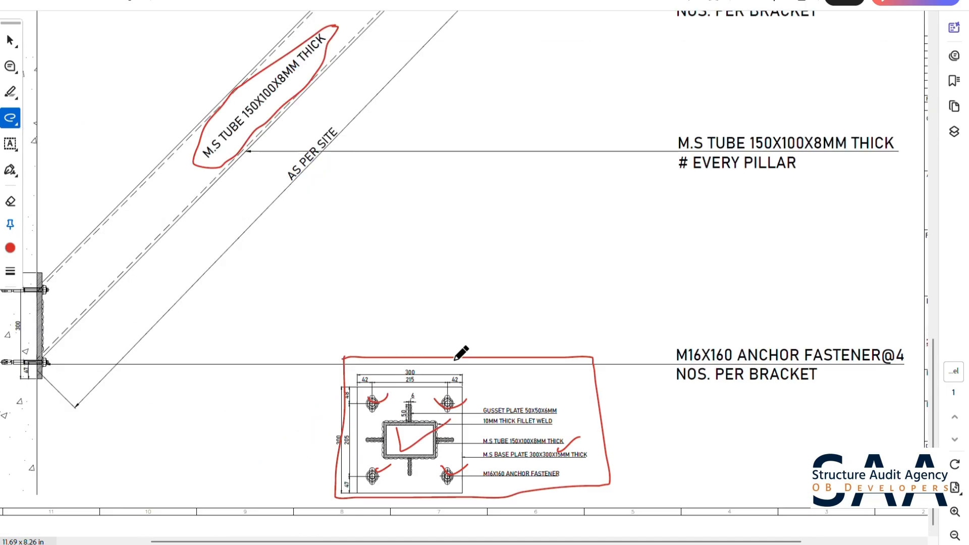
ctrl+scroll(533, 431, up, 2)
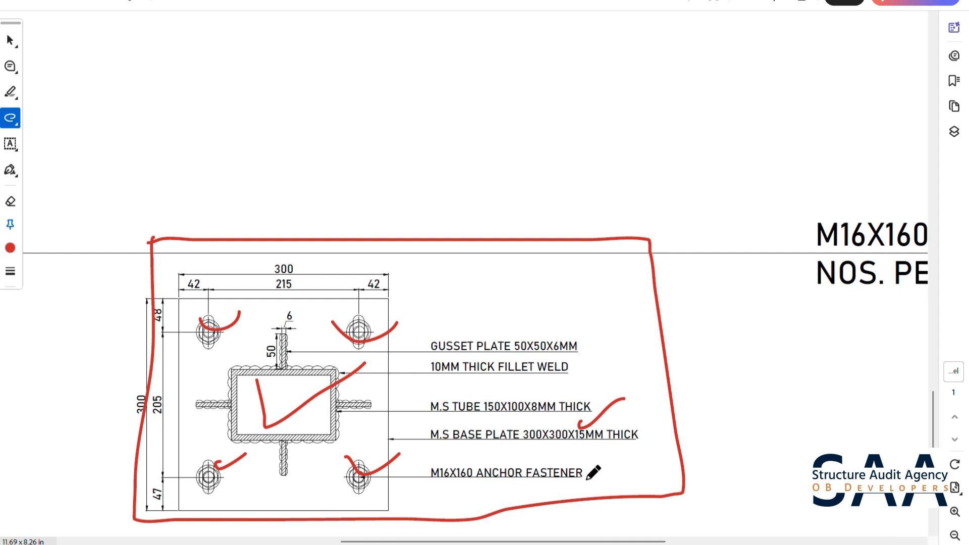
click(547, 544)
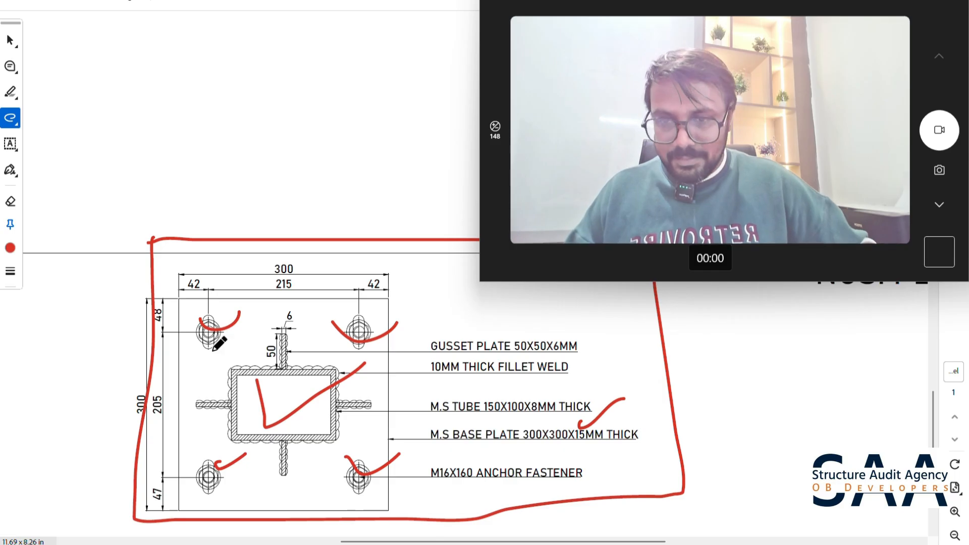
drag(215, 347, 172, 348)
drag(208, 291, 208, 327)
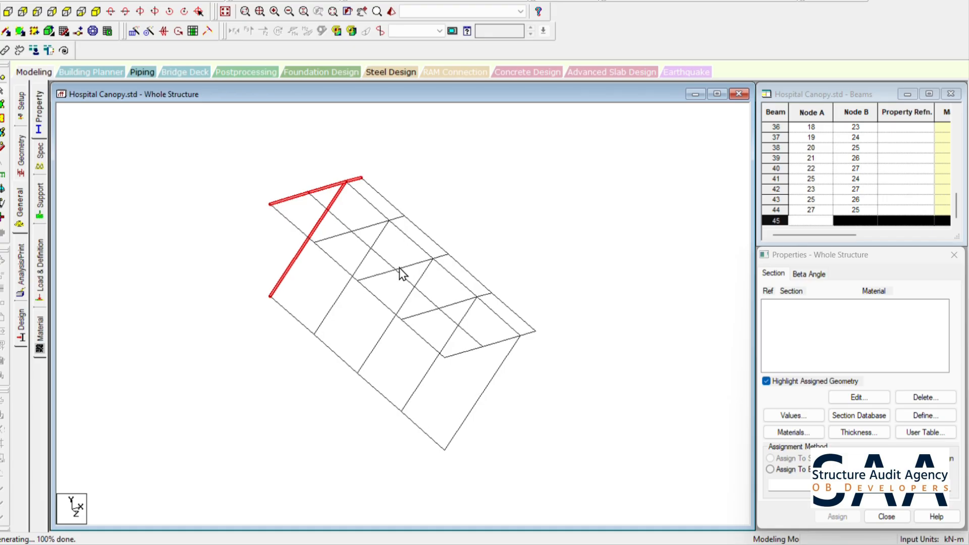
- Delete the longitudinal members along the brace tops, the brace feet and the wall-side edge of the canopy frame
scroll(402, 237, up, 1)
click(351, 186)
click(363, 181)
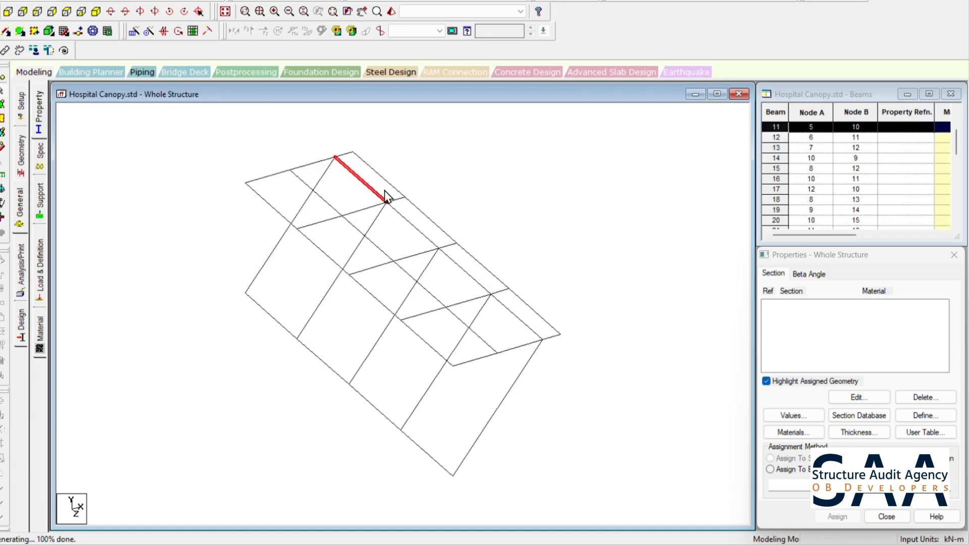
ctrl+click(465, 278)
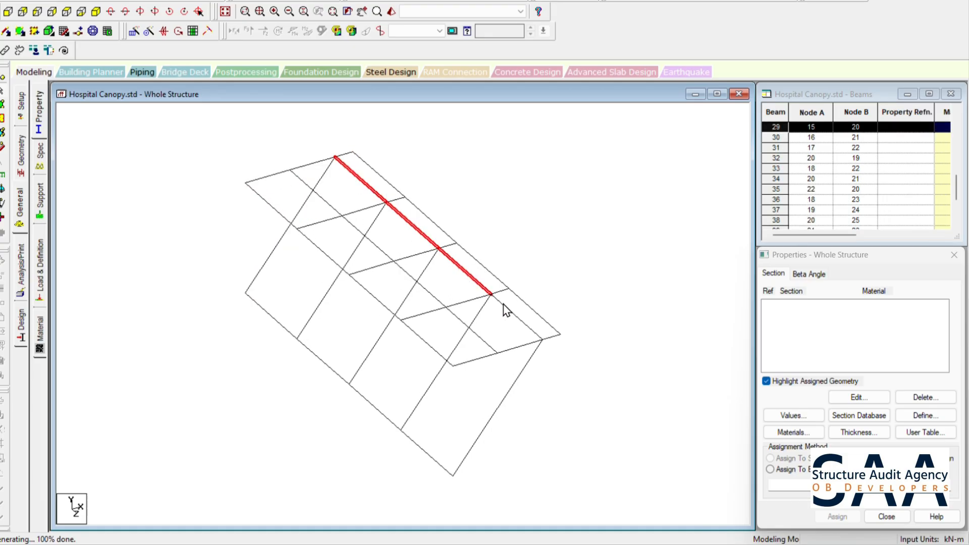
ctrl+click(504, 304)
ctrl+click(423, 459)
ctrl+click(361, 395)
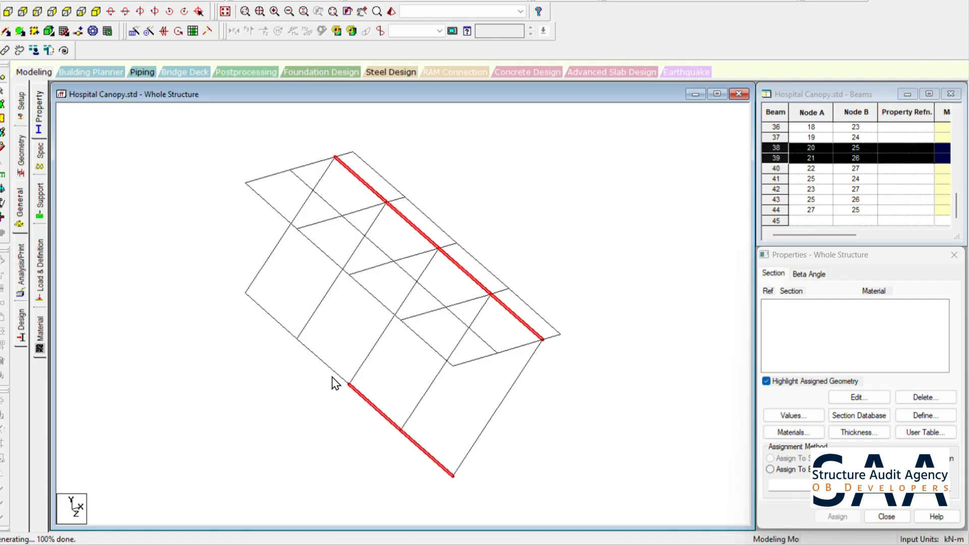
ctrl+click(317, 358)
ctrl+click(284, 326)
ctrl+click(269, 205)
ctrl+click(310, 240)
ctrl+click(386, 304)
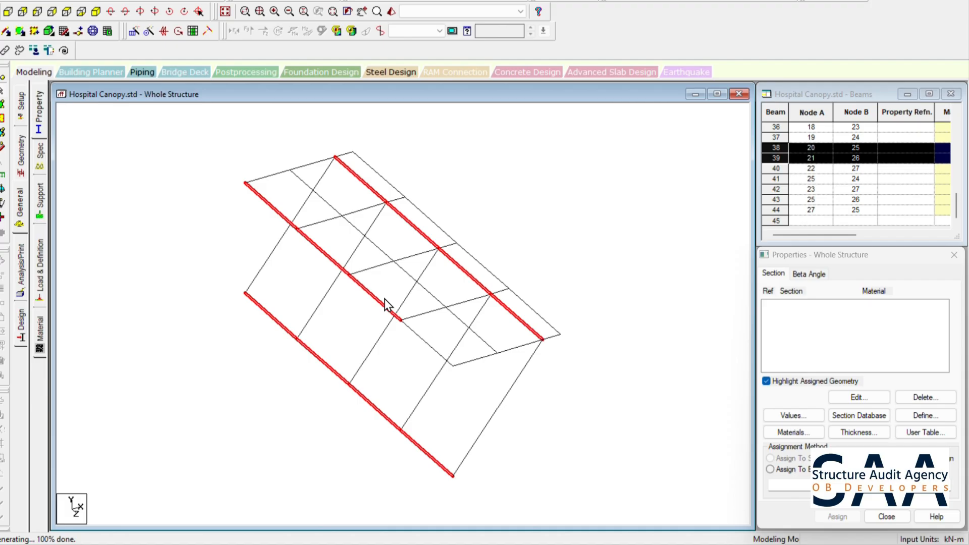
ctrl+click(430, 351)
key(Delete)
key(Return)
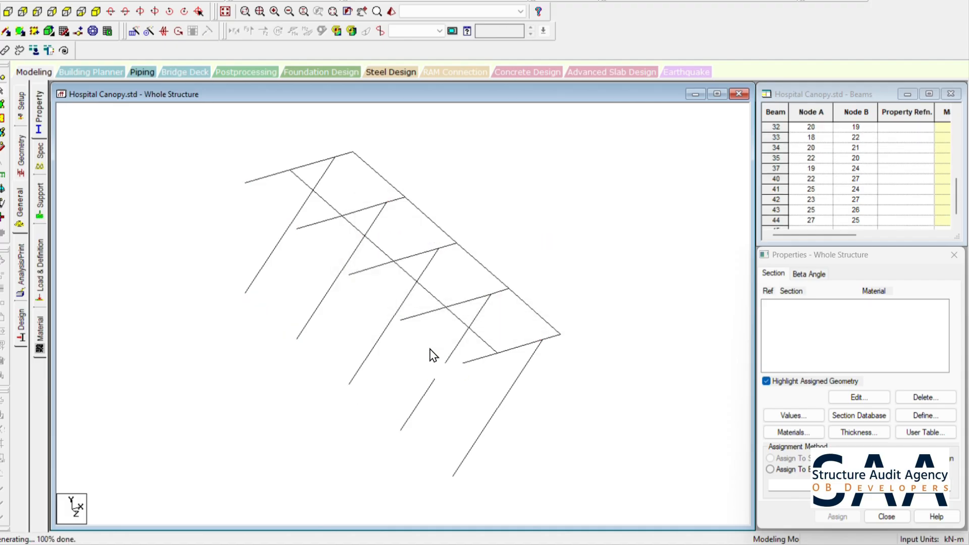
scroll(547, 331, up, 4)
scroll(537, 327, down, 3)
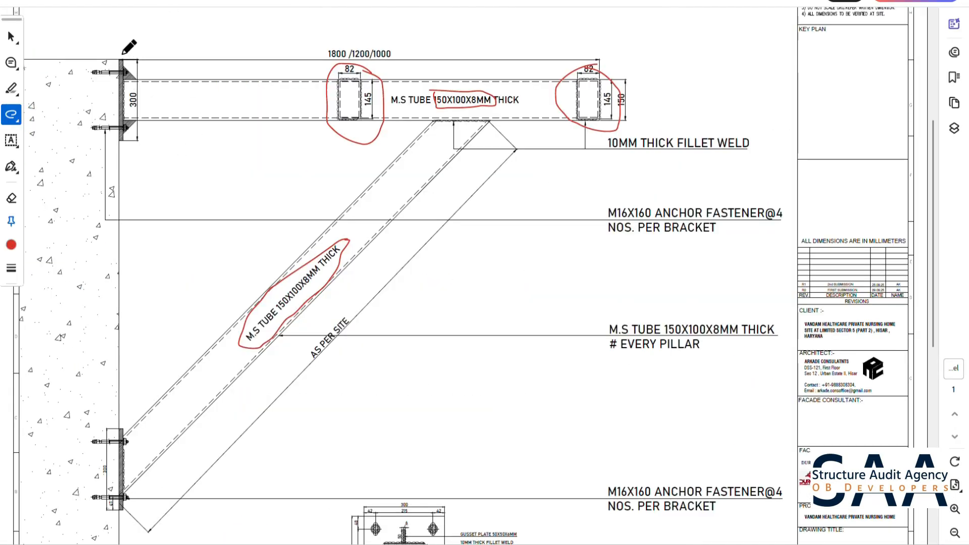
- Circle the upper wall plate in red on the bracket drawing PDF and return to the STAAD.Pro model
mouse_move(122, 54)
mouse_down()
mouse_move(63, 96)
mouse_move(170, 109)
mouse_move(146, 45)
mouse_move(96, 57)
mouse_up()
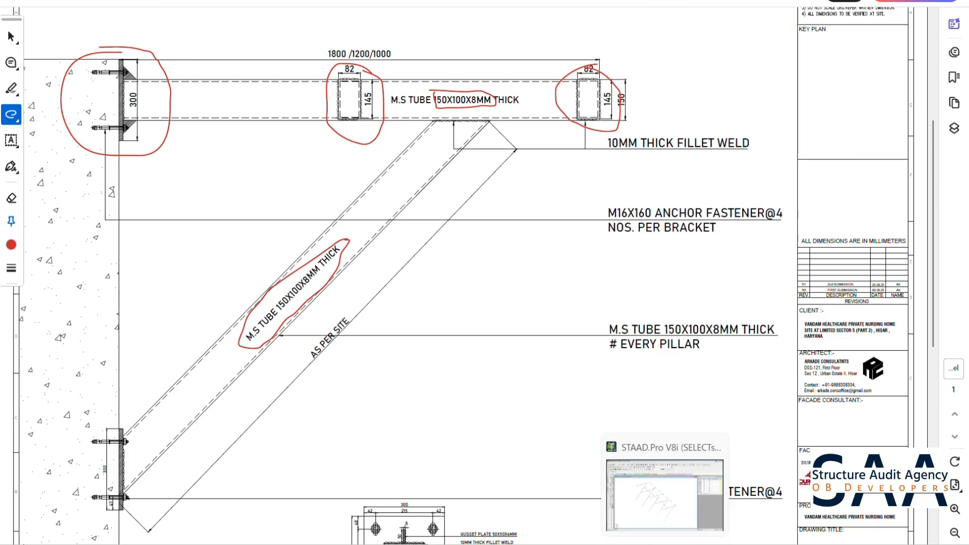
click(644, 544)
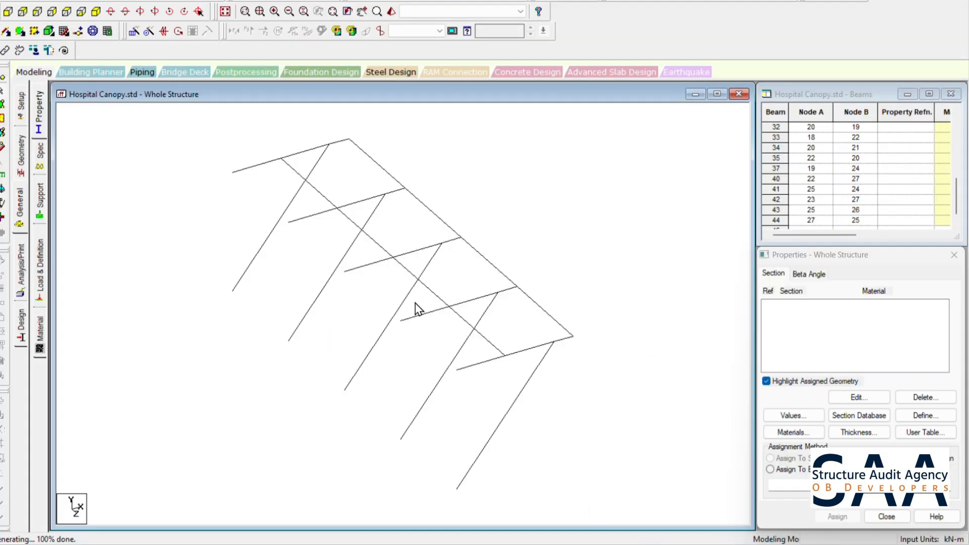
- Create a pinned support definition for the canopy model
click(18, 151)
click(19, 203)
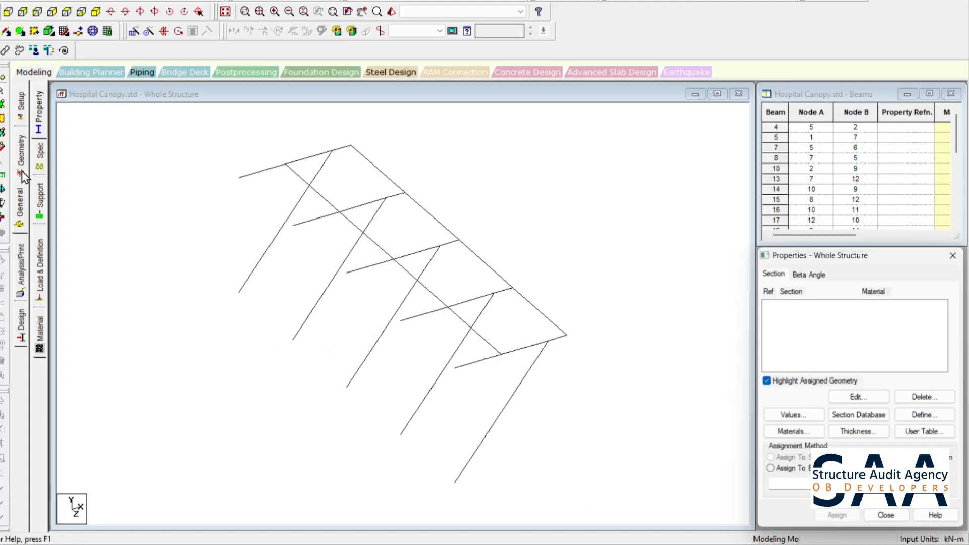
click(40, 202)
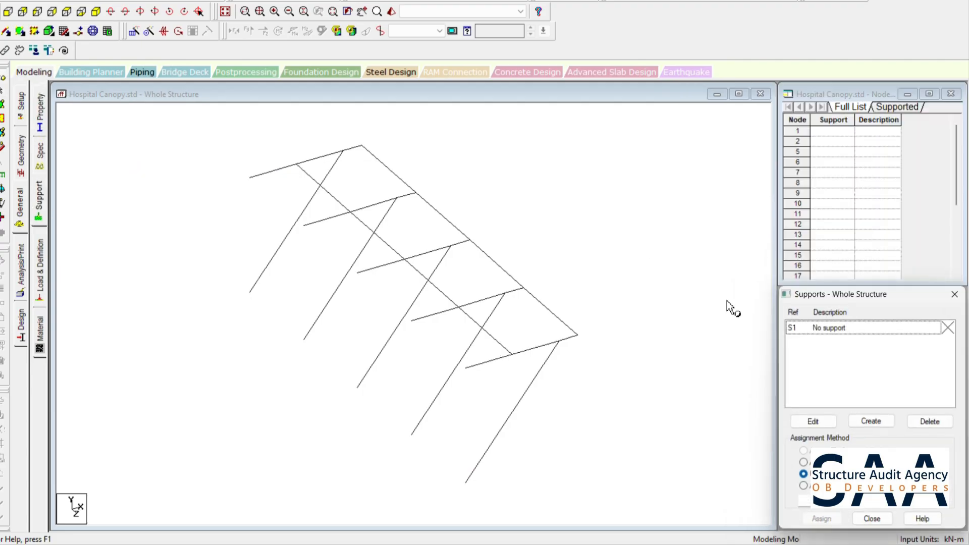
click(888, 423)
click(766, 265)
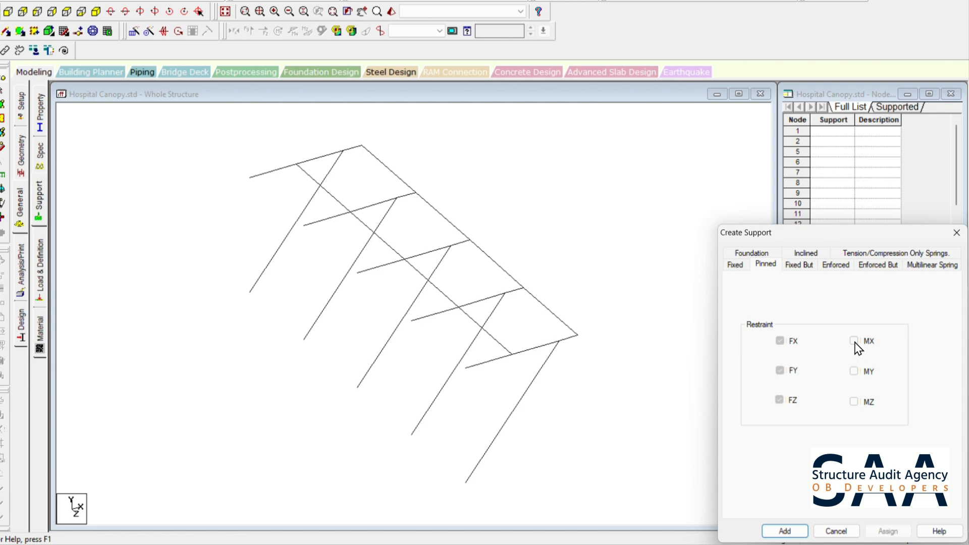
click(785, 531)
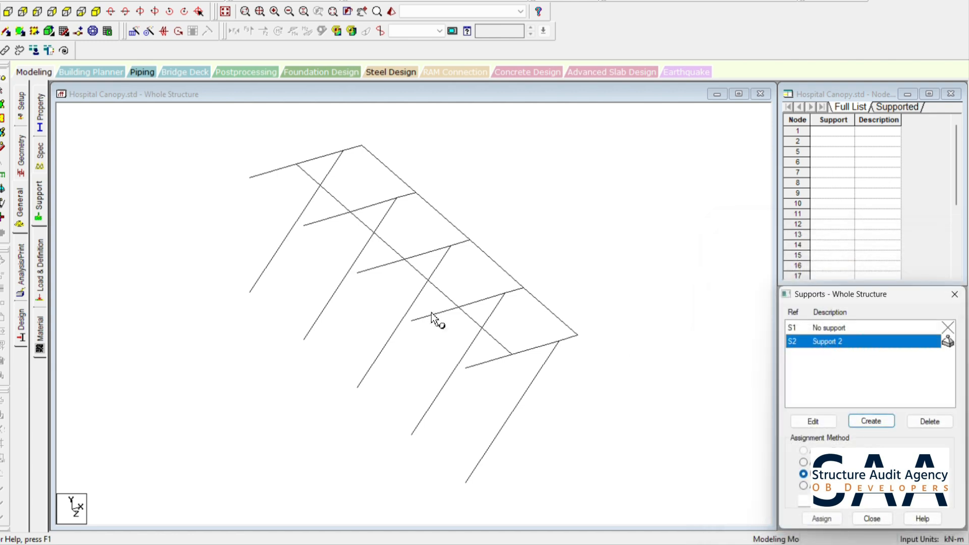
- Assign the pinned support to the wall-side ends of the horizontal members and to the brace feet, selecting them in side view
click(250, 178)
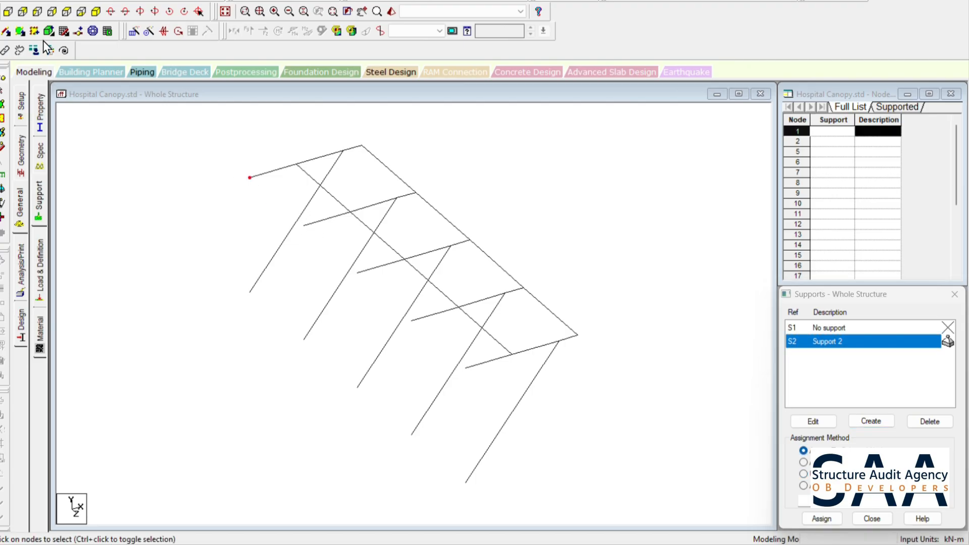
click(23, 11)
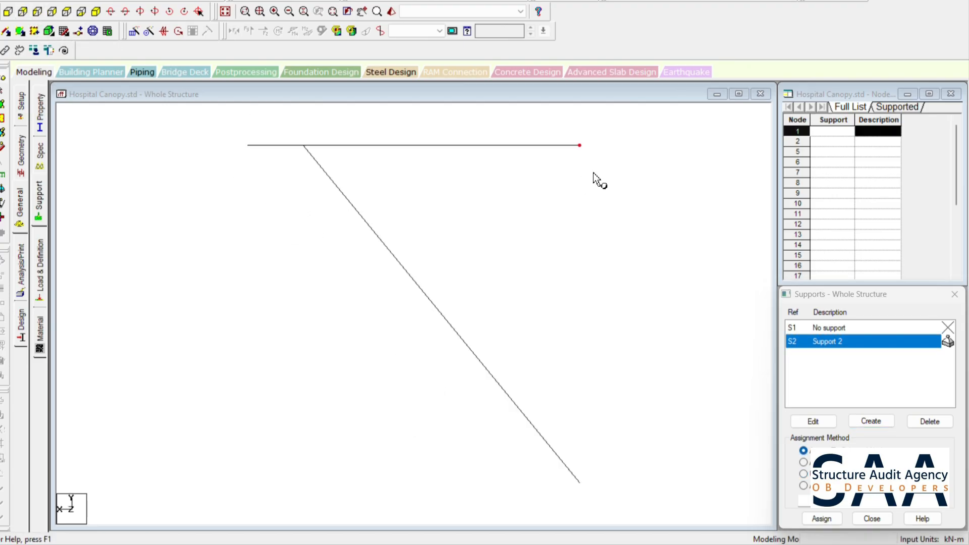
click(580, 482)
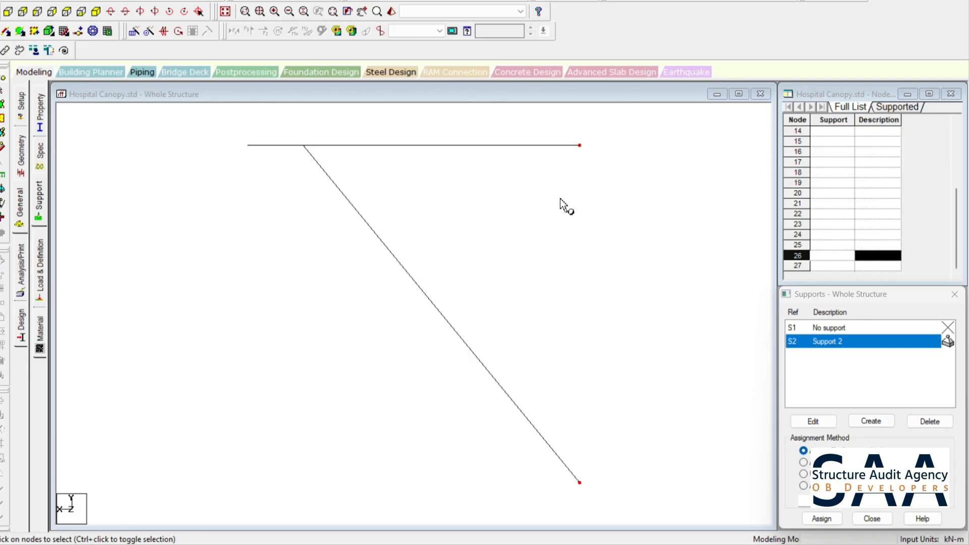
click(823, 519)
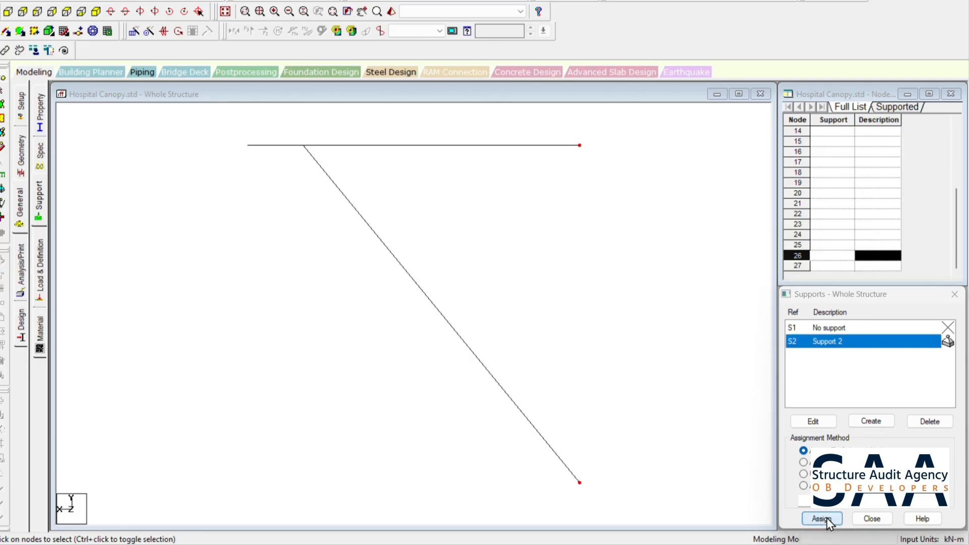
click(880, 443)
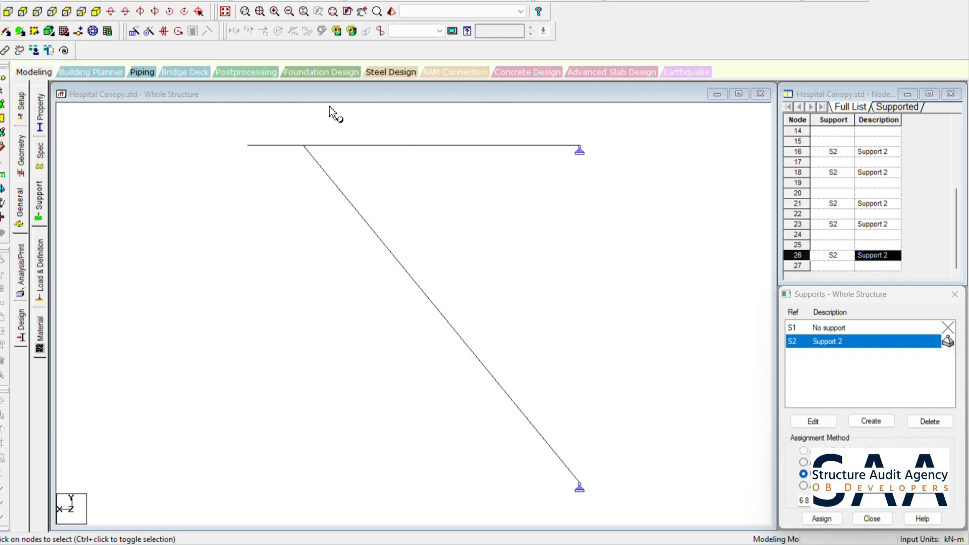
- Assign the pinned support to the unsupported wall-side corner node of the first frame, working in the isometric view
click(225, 11)
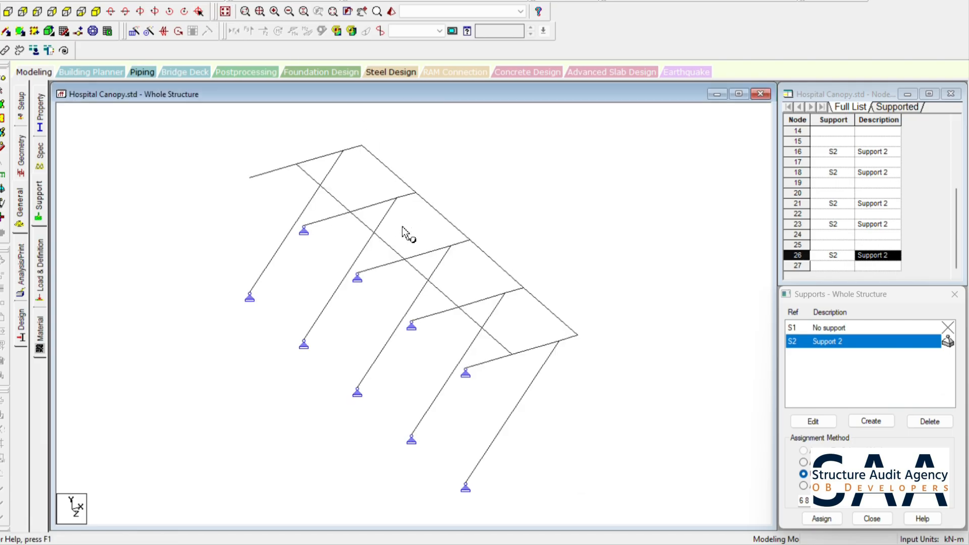
click(239, 167)
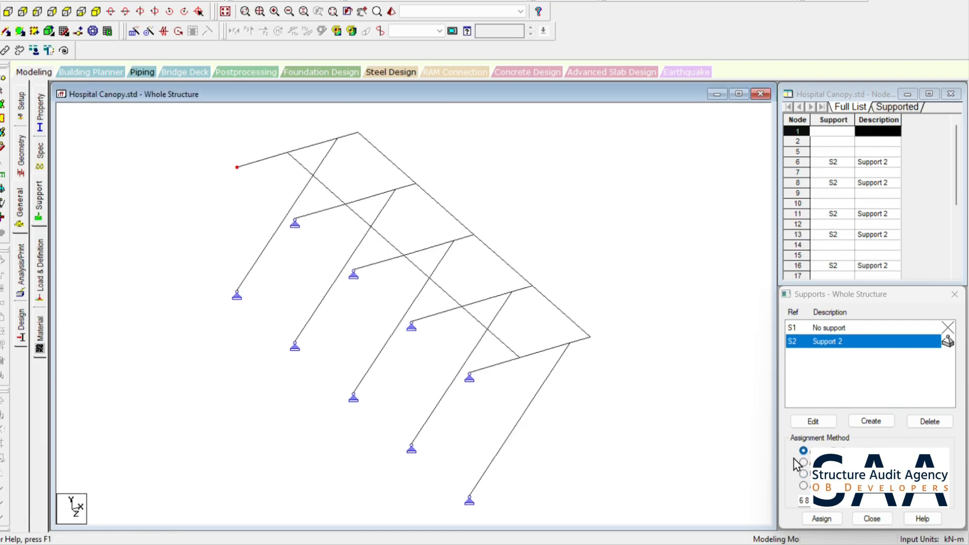
click(822, 519)
click(876, 442)
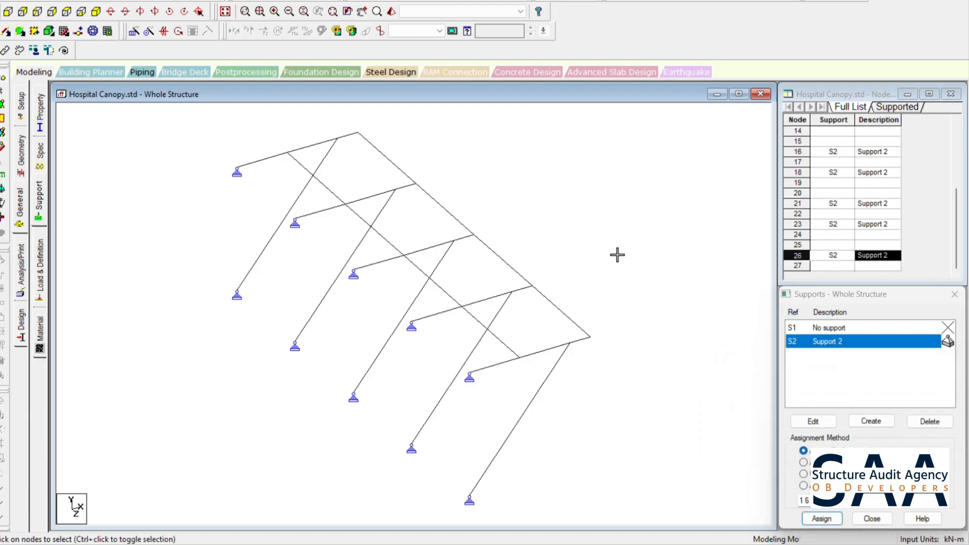
- Add beams between the upper wall-side support nodes to connect all five frames along the wall edge
click(5, 32)
click(236, 167)
click(295, 218)
click(295, 218)
click(354, 269)
click(353, 269)
click(411, 321)
click(411, 322)
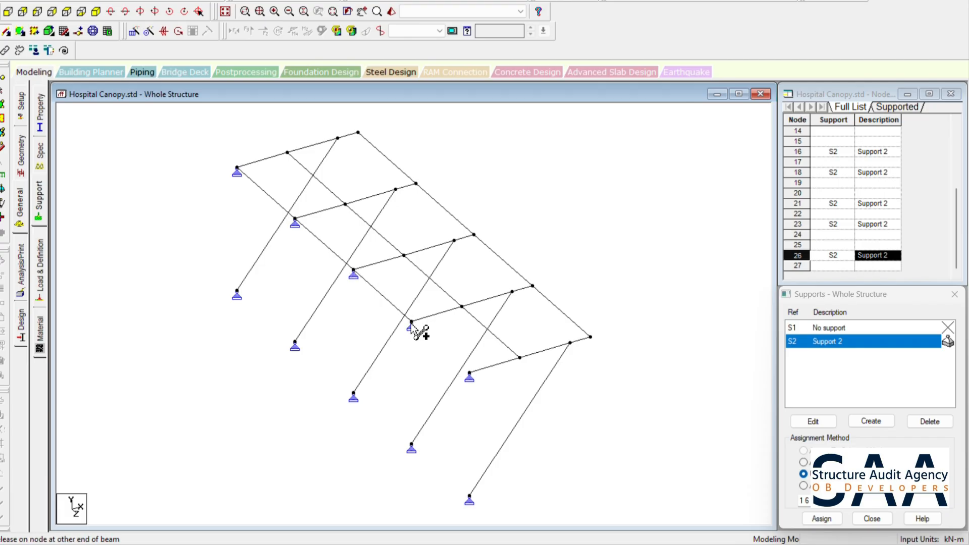
click(470, 373)
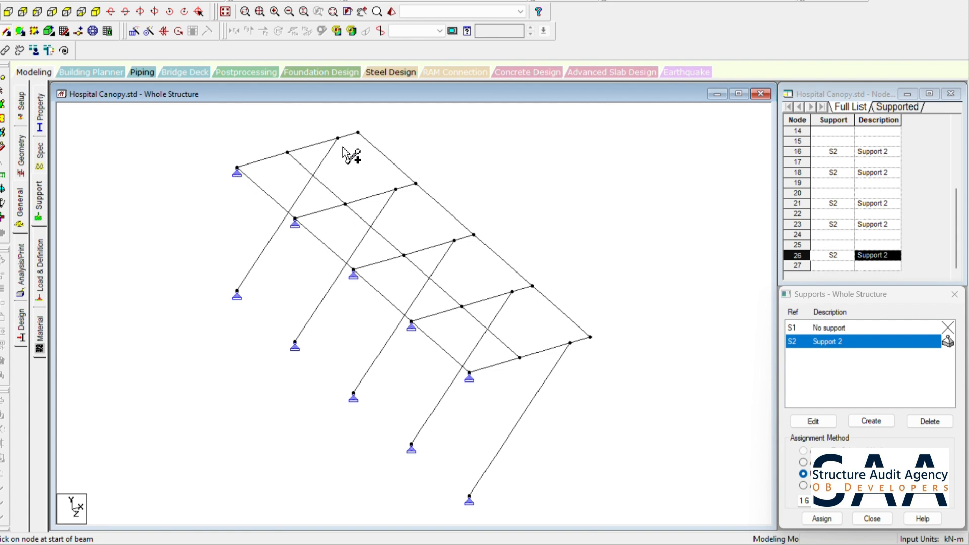
key(Escape)
- Highlight the four wall-edge beams between the upper supports and clear the selection
click(271, 198)
ctrl+click(335, 252)
ctrl+click(376, 293)
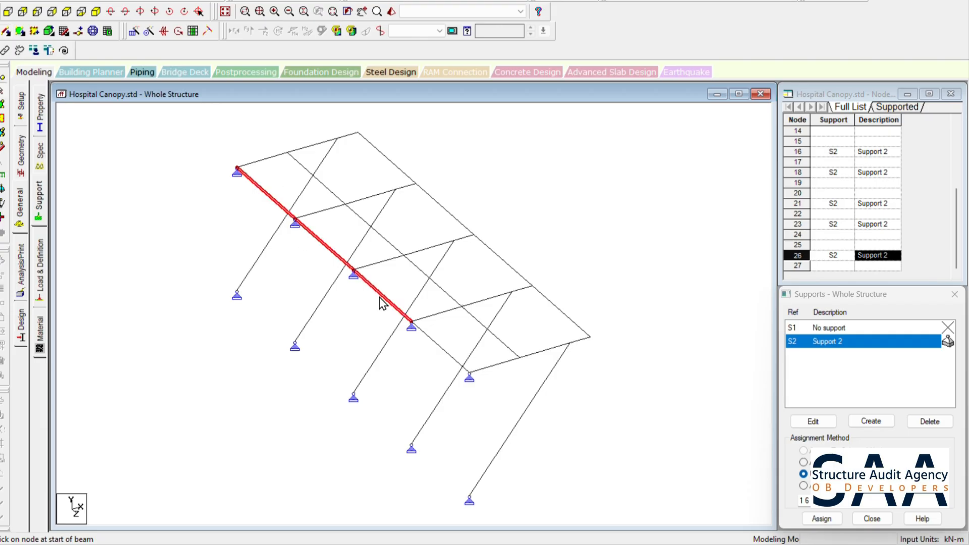
ctrl+click(425, 338)
click(146, 242)
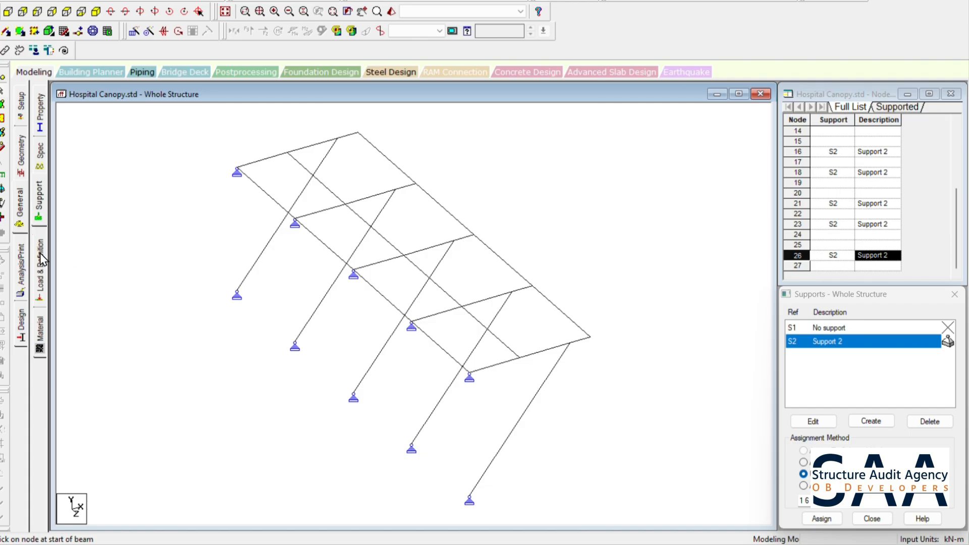
- Define an Indian steel tube section with 0.008 m thickness, 0.1 m width and 0.15 m depth
click(43, 117)
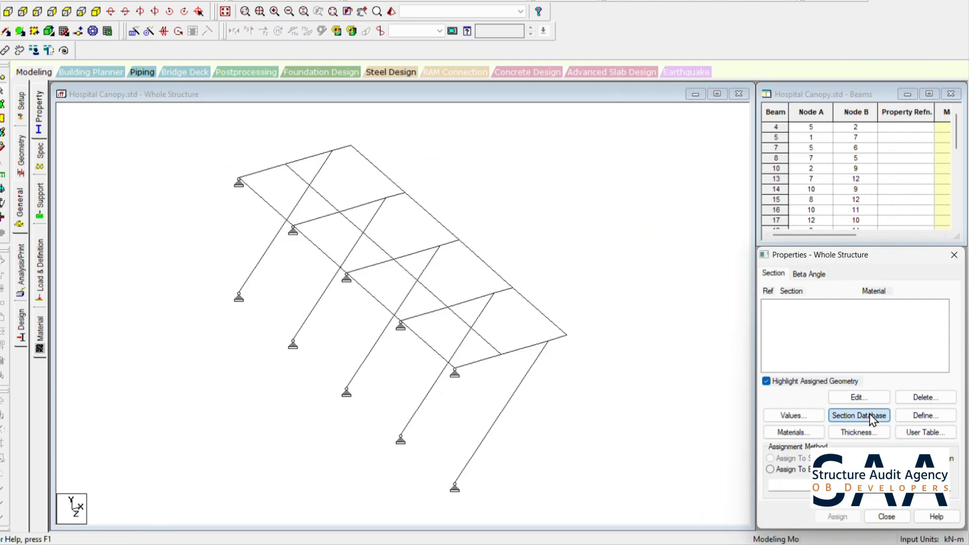
click(869, 419)
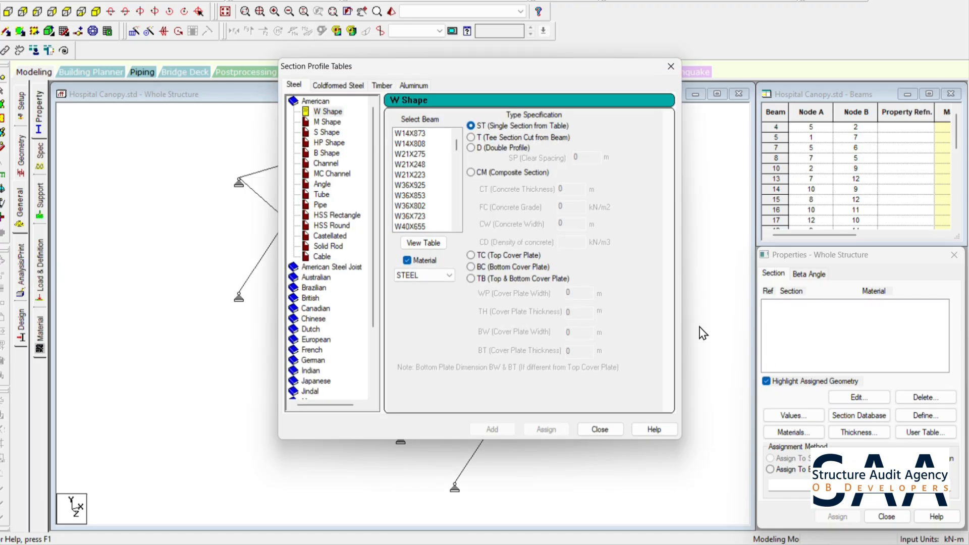
click(312, 371)
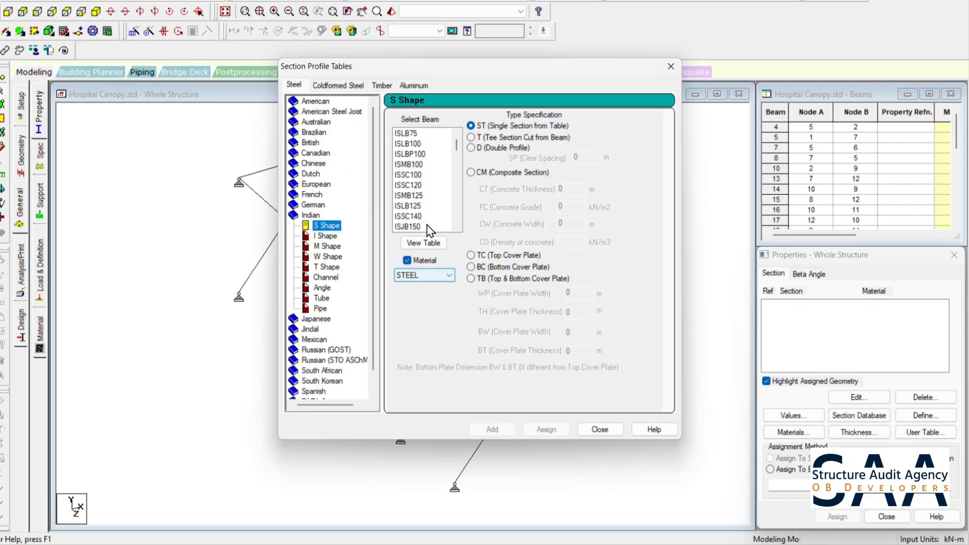
click(321, 300)
click(557, 130)
click(572, 157)
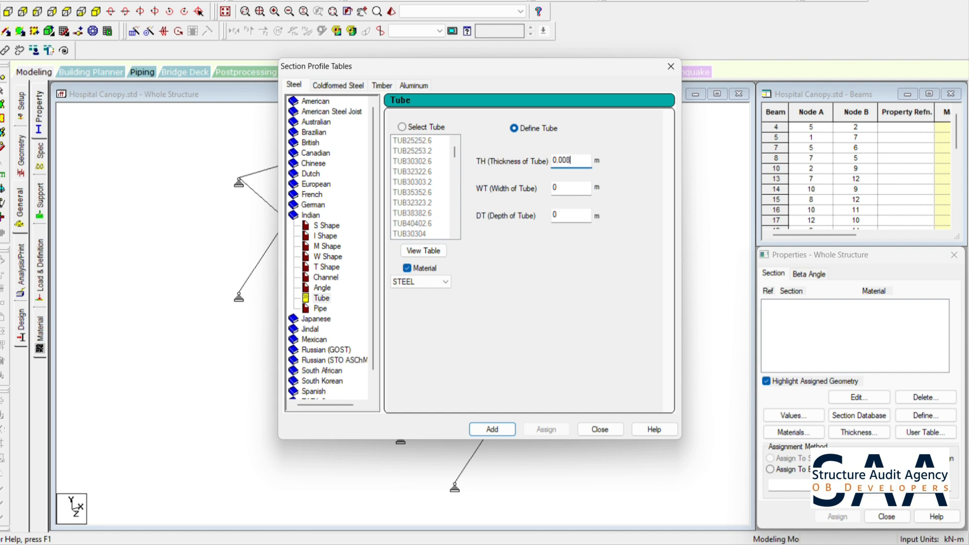
click(570, 188)
click(579, 214)
click(486, 429)
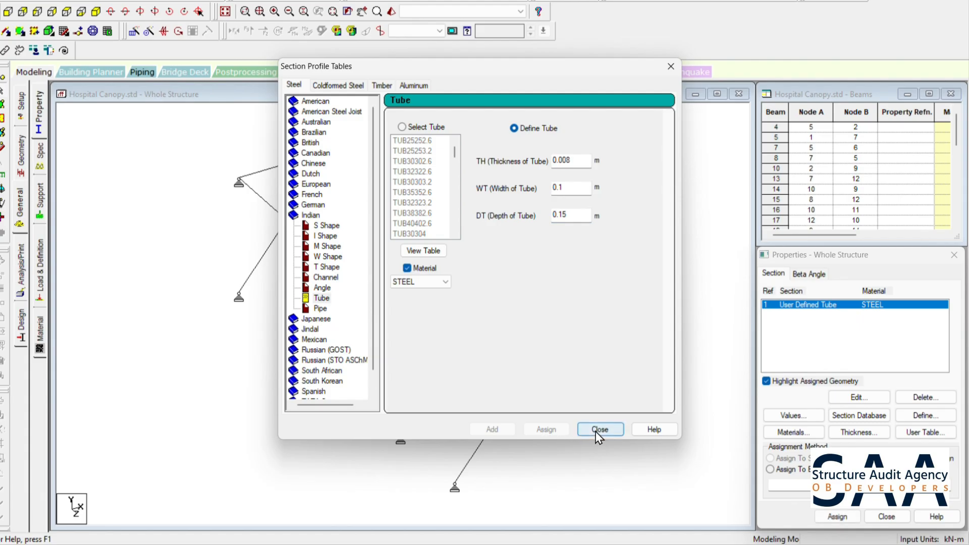
click(599, 429)
- Assign the user-defined tube section to every member of the canopy frame
click(784, 306)
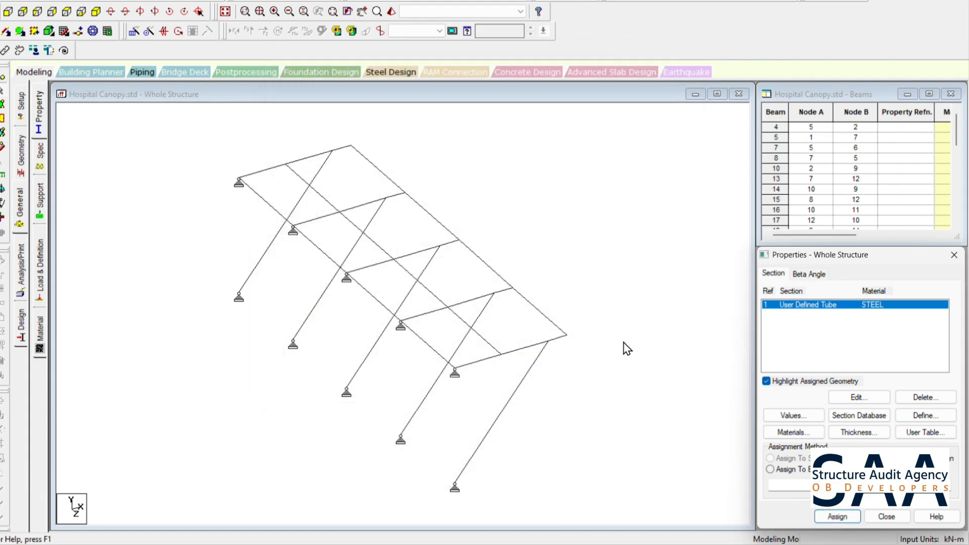
click(562, 409)
key(ctrl+a)
click(837, 513)
click(877, 426)
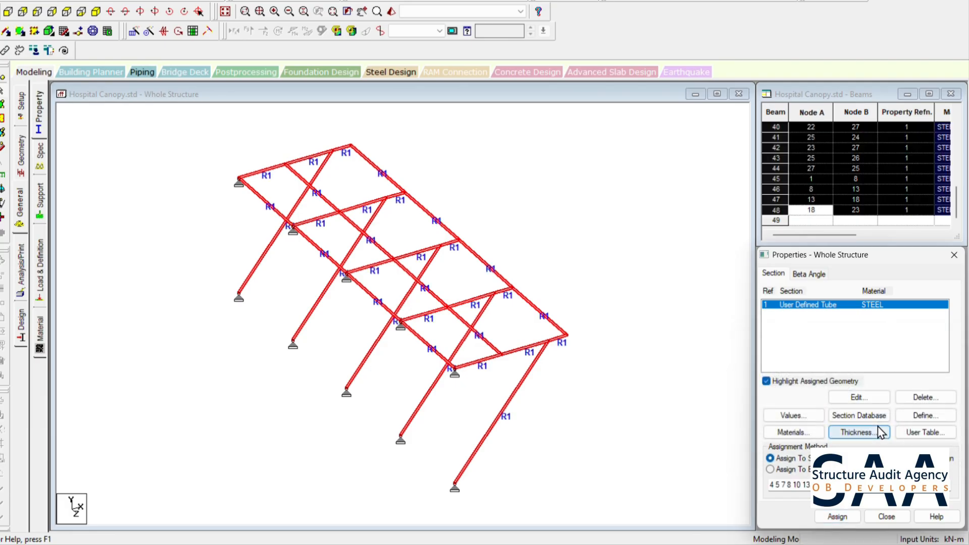
click(698, 328)
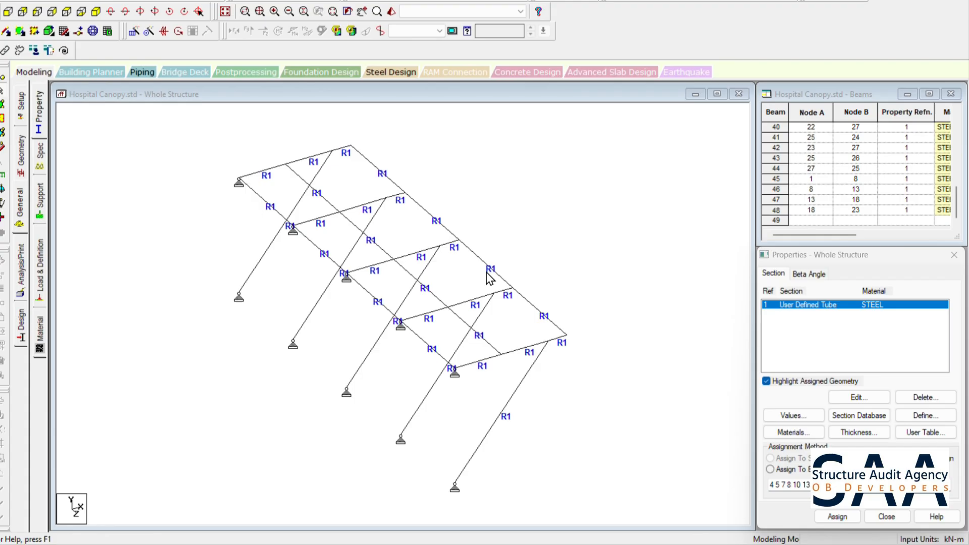
- Create primary load case 1 with loading type Dead and the title Dead Load
click(42, 278)
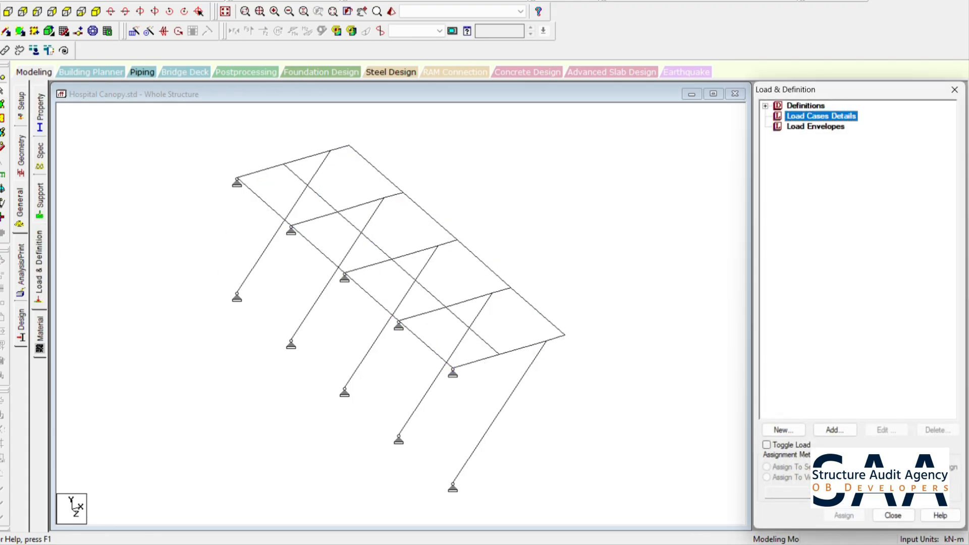
click(835, 430)
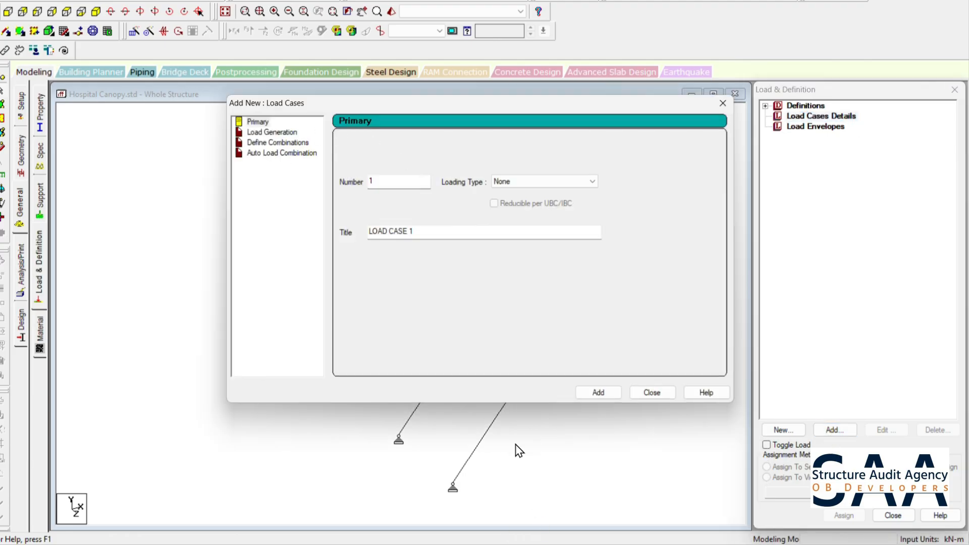
click(609, 544)
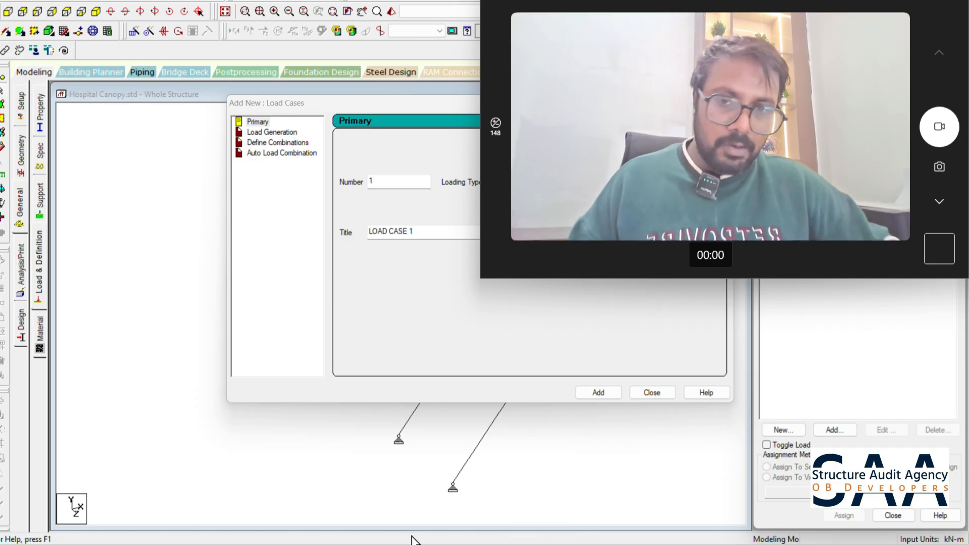
click(421, 311)
click(520, 183)
click(521, 190)
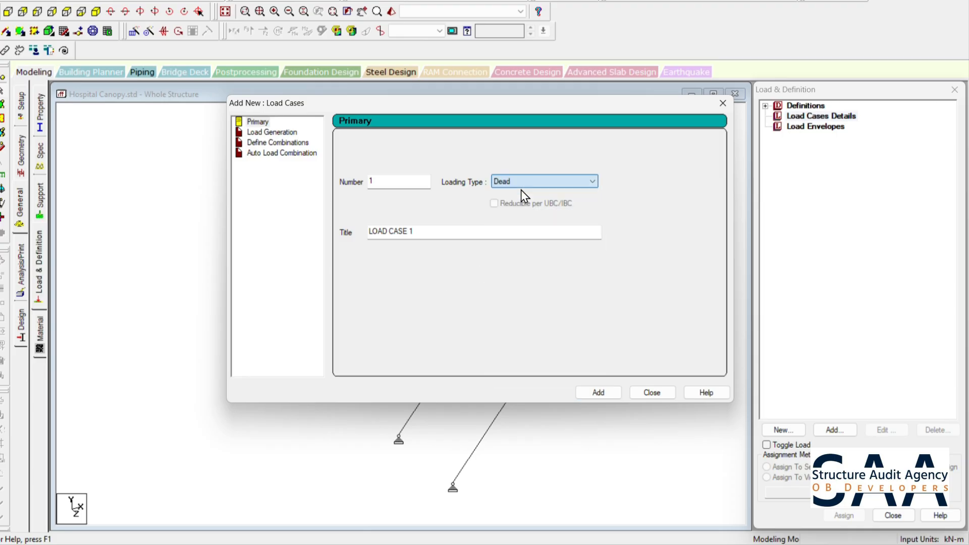
drag(415, 231, 332, 234)
text(Dead Load)
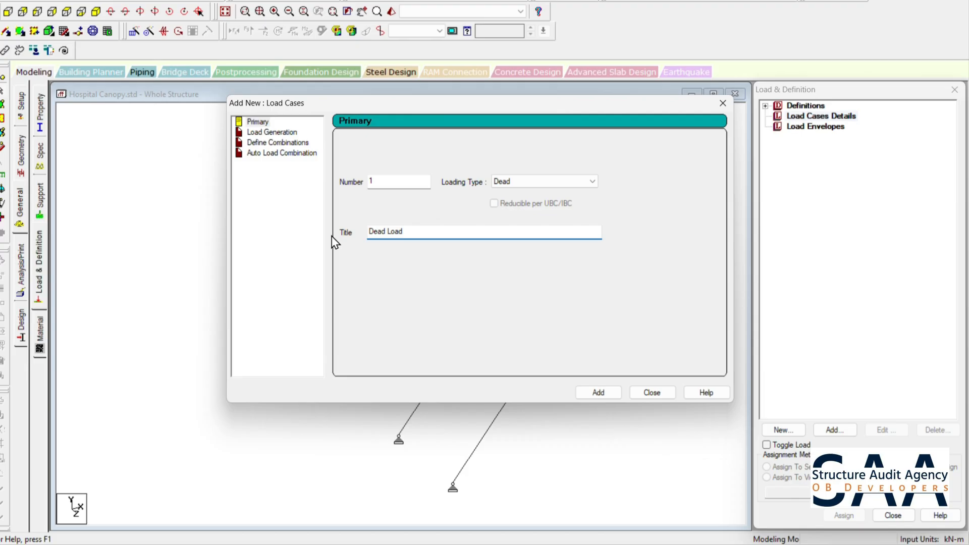
click(599, 392)
- Create primary load case 2 with loading type Live and the title Live Load, and finish adding load cases
click(580, 183)
click(515, 201)
drag(429, 236, 320, 242)
text(Liv)
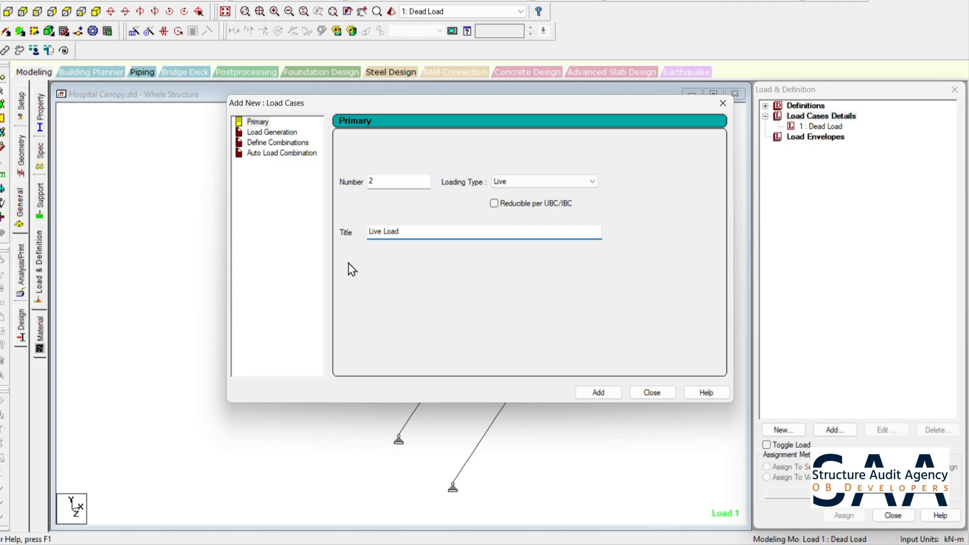
text(e Load)
click(613, 394)
click(639, 394)
- Add a selfweight load in Y with factor -1 to the Dead Load case and open the floor load settings
click(831, 126)
click(835, 430)
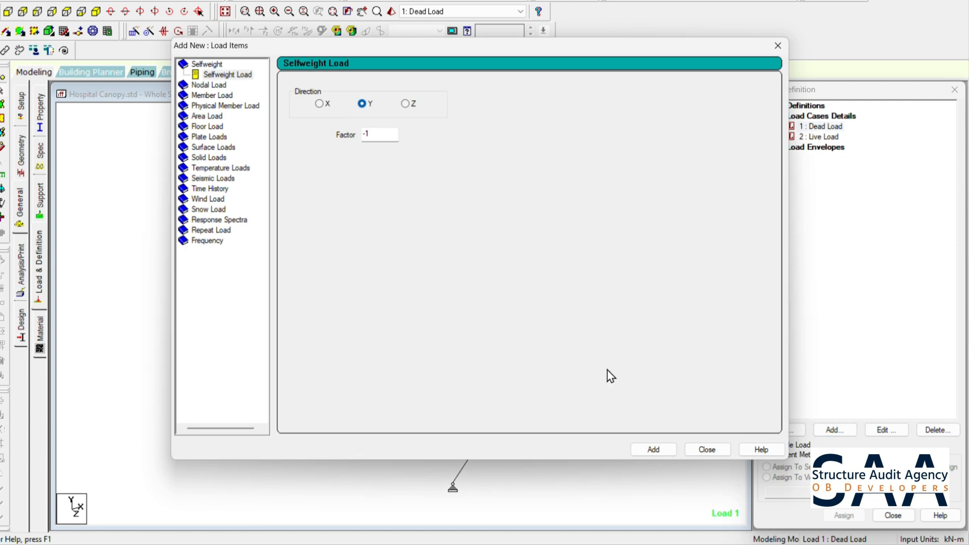
click(653, 449)
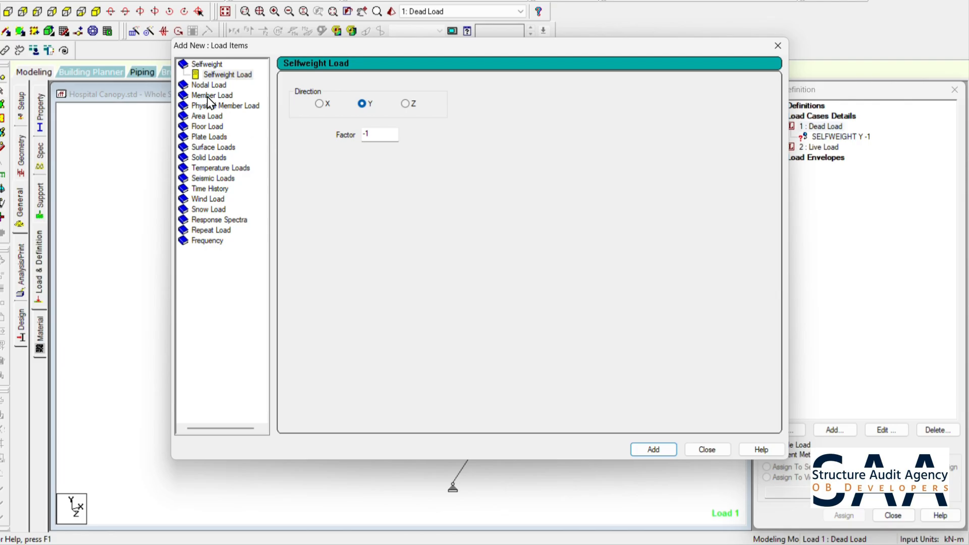
click(204, 127)
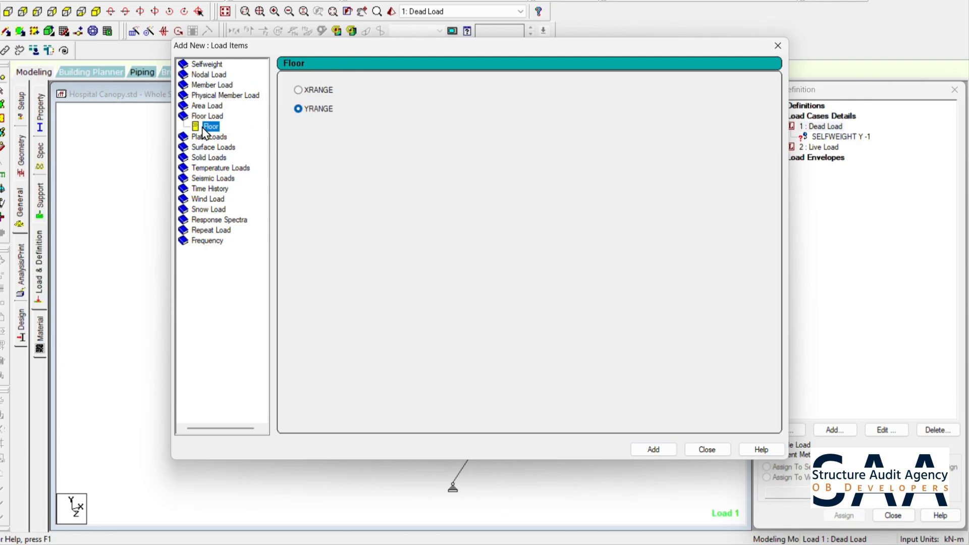
- Switch to Excel with a blank workbook and enter the heading Chequred Plate in cell A1
key(super)
text(excel)
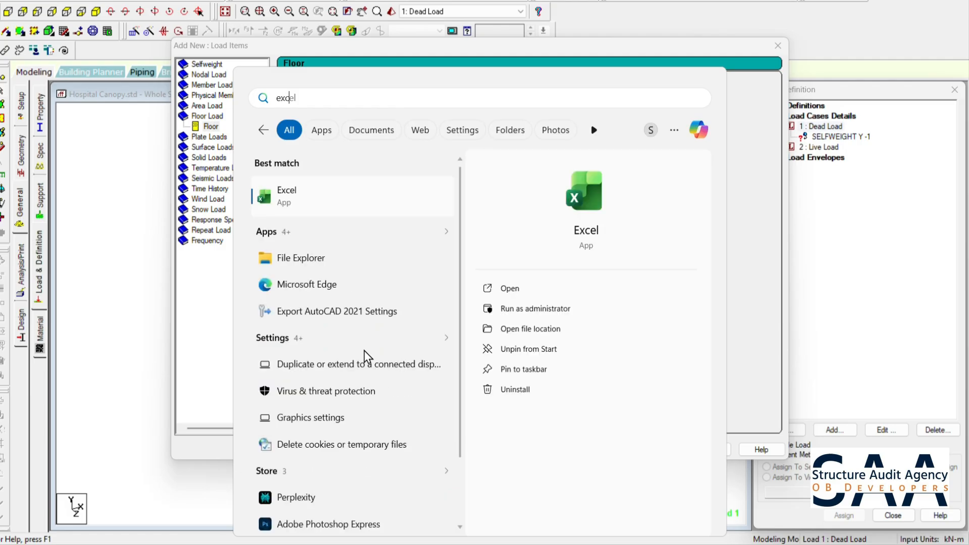
key(Return)
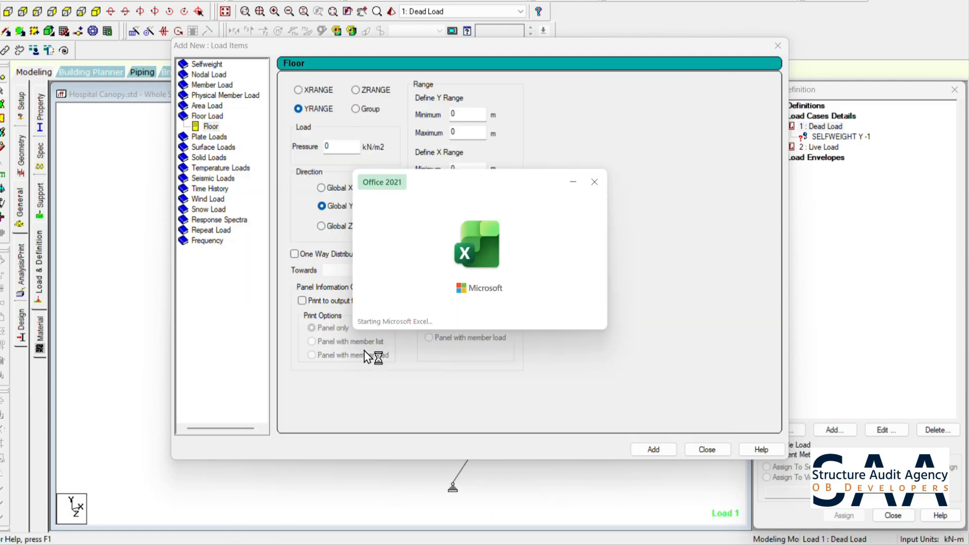
click(199, 110)
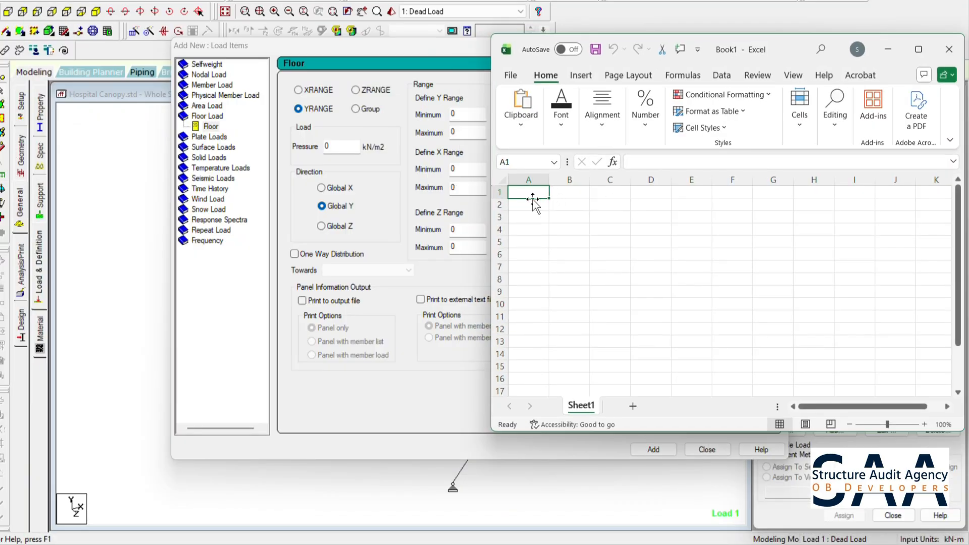
ctrl+scroll(557, 224, up, 1)
text(Chequr)
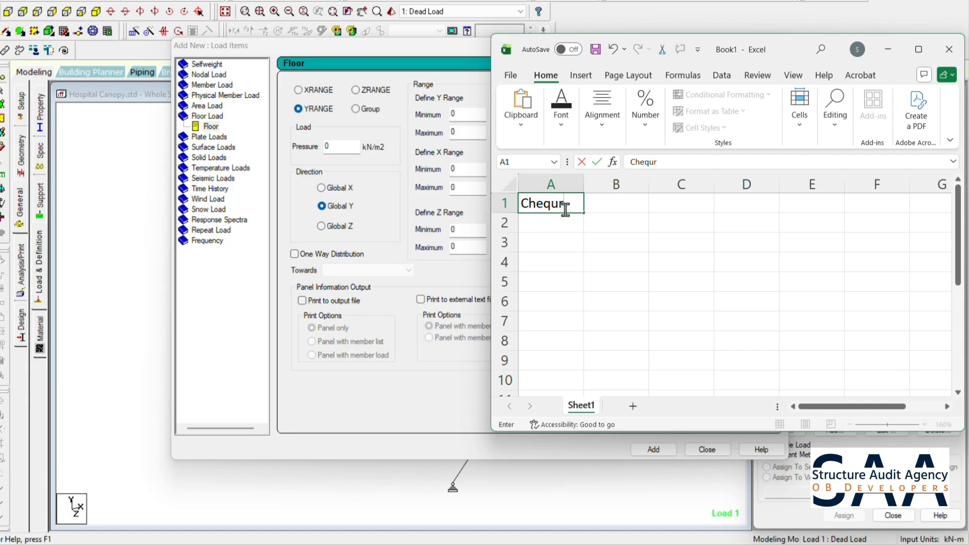
text(ed Plate)
- Enter the column headings Thk, Density and Weight in cells A2 to C2
click(562, 257)
click(554, 230)
text(Thk)
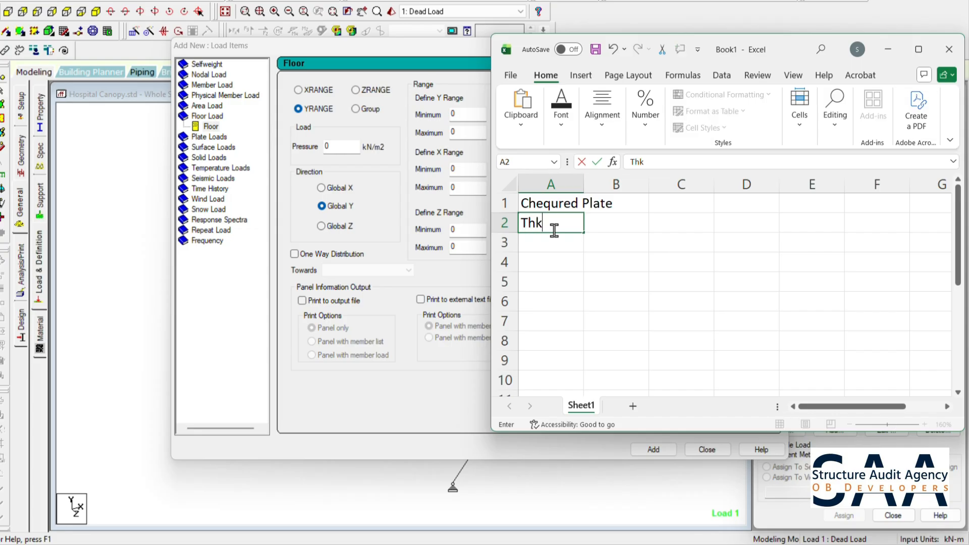
key(Tab)
text(De)
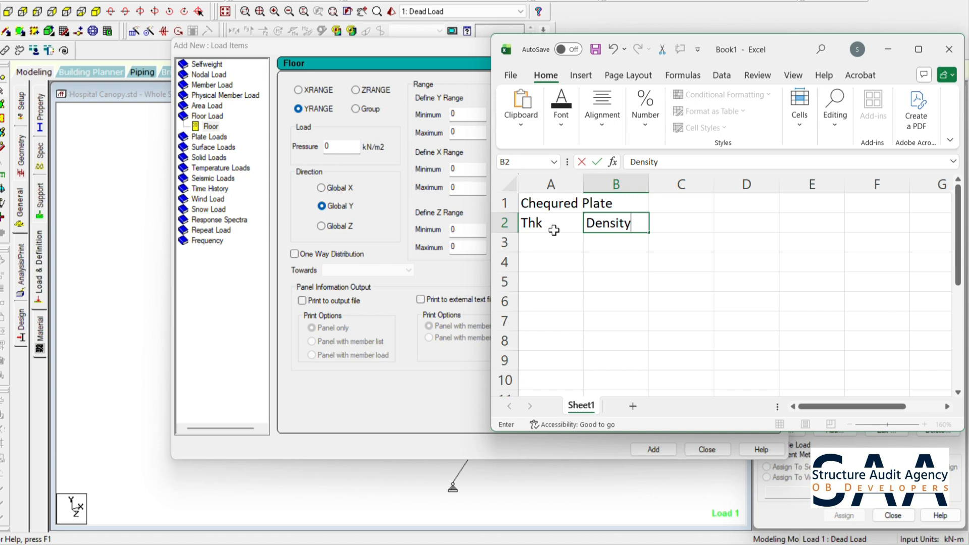
key(Tab)
text(Weight)
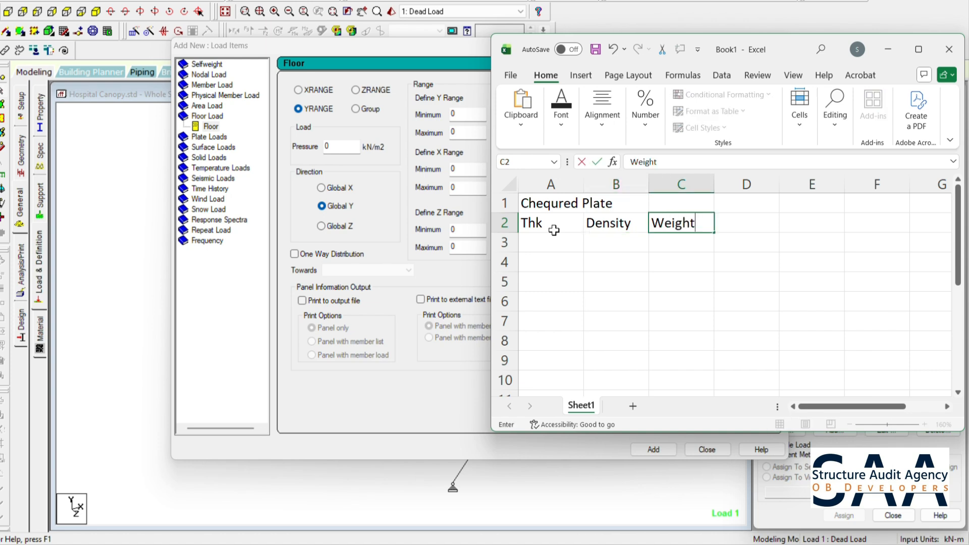
- Enter the plate thickness as =6/1000 in A3 and the density 7850 in B3
key(Return)
text(=6/1000)
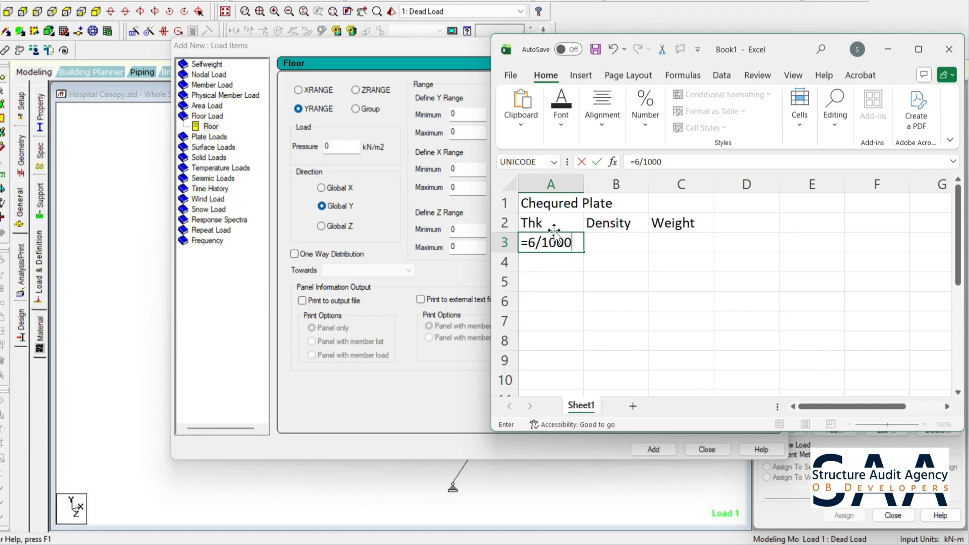
key(Return)
click(606, 247)
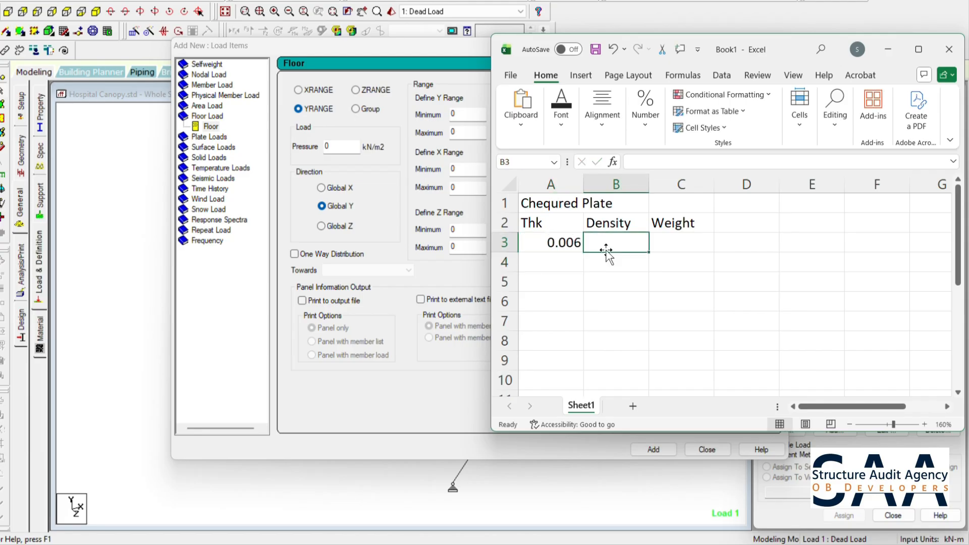
text(785)
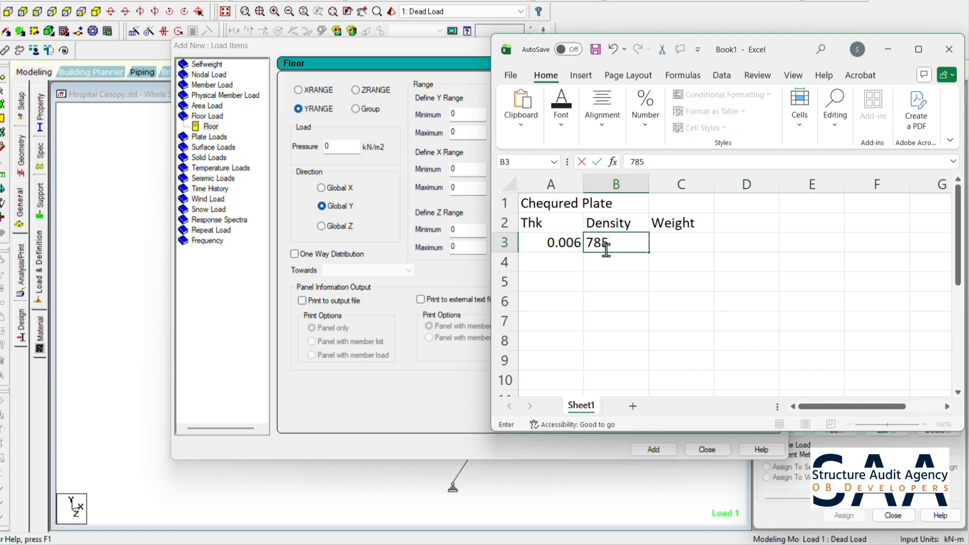
- Label the units below the values, with m in A4 and Kg/cum in B4
click(562, 264)
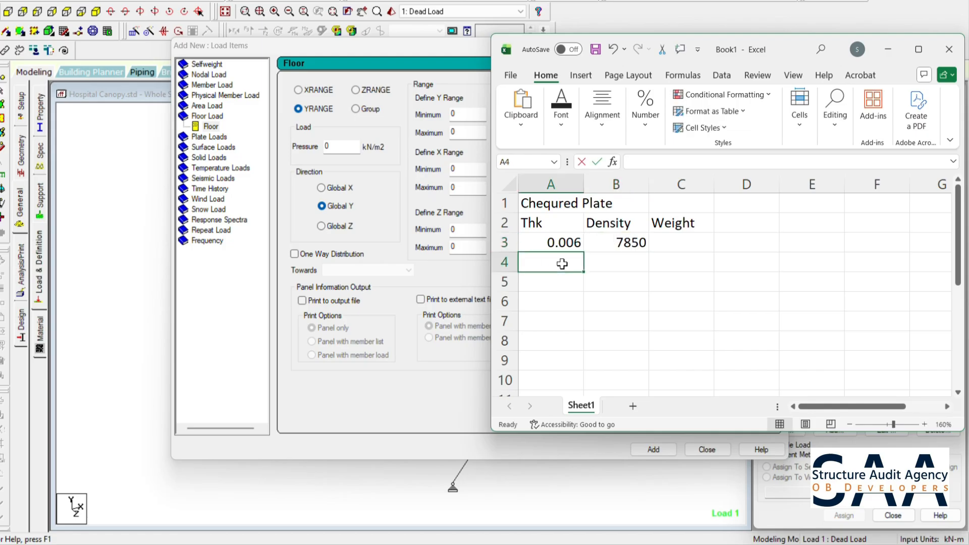
text(m)
click(616, 260)
text(Kg/c)
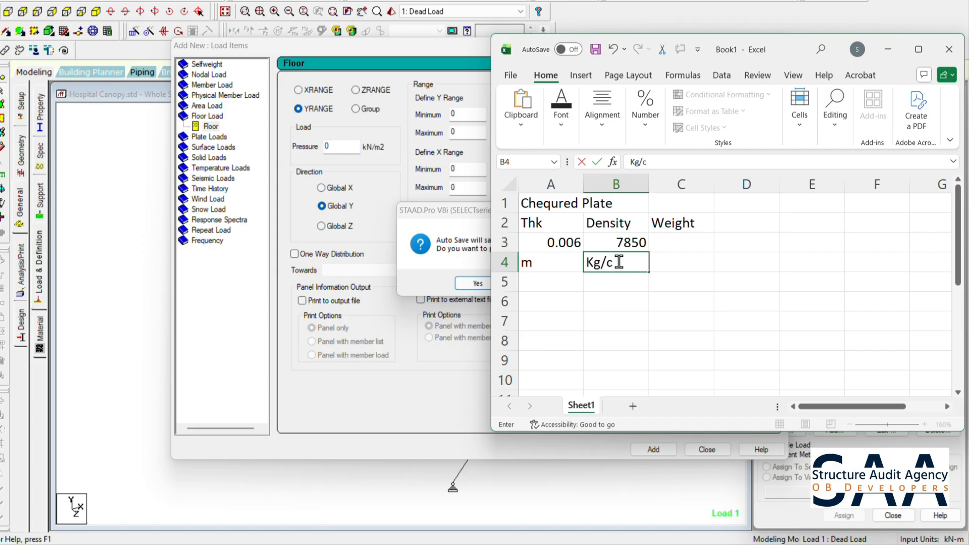
click(689, 283)
- Calculate the plate weight in C3 with the formula =B3*A3
click(683, 245)
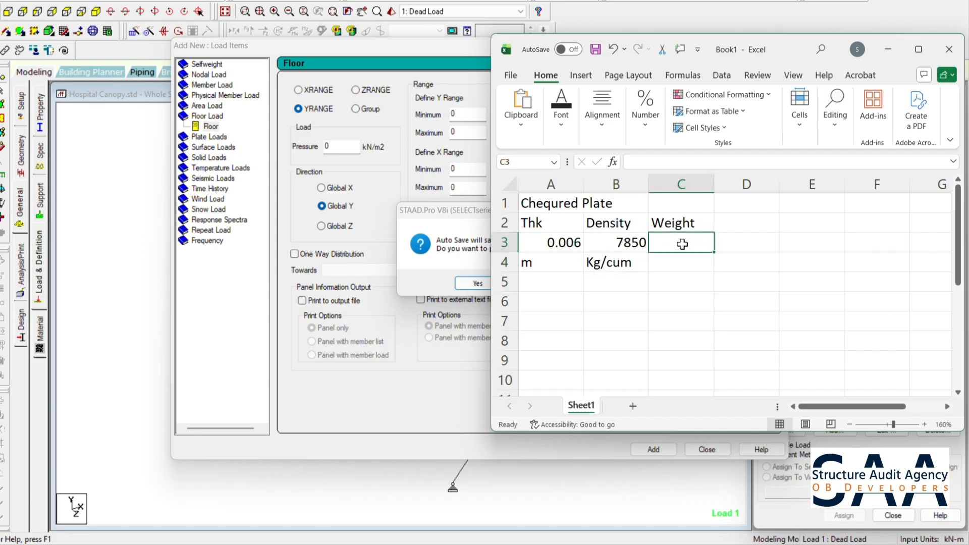
text(=)
click(626, 244)
text(*)
click(568, 241)
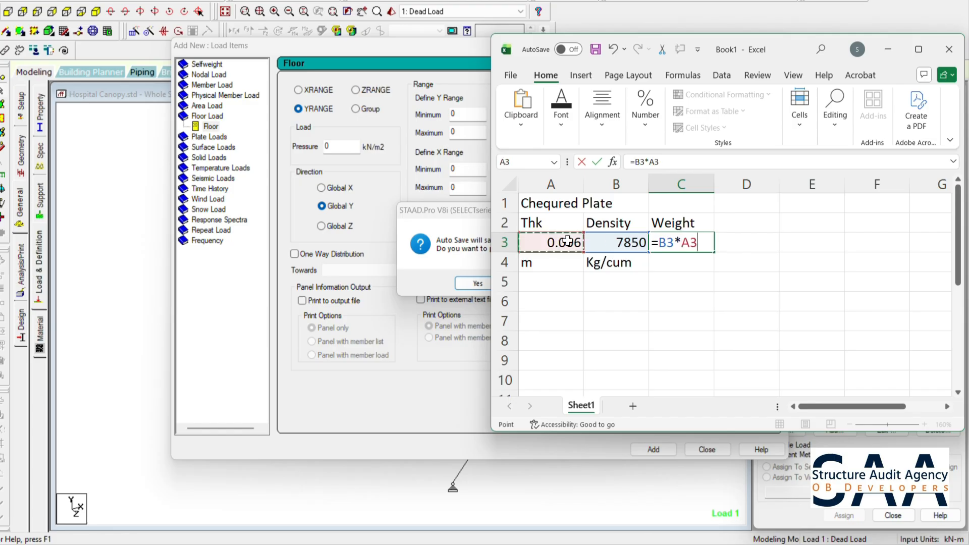
key(Return)
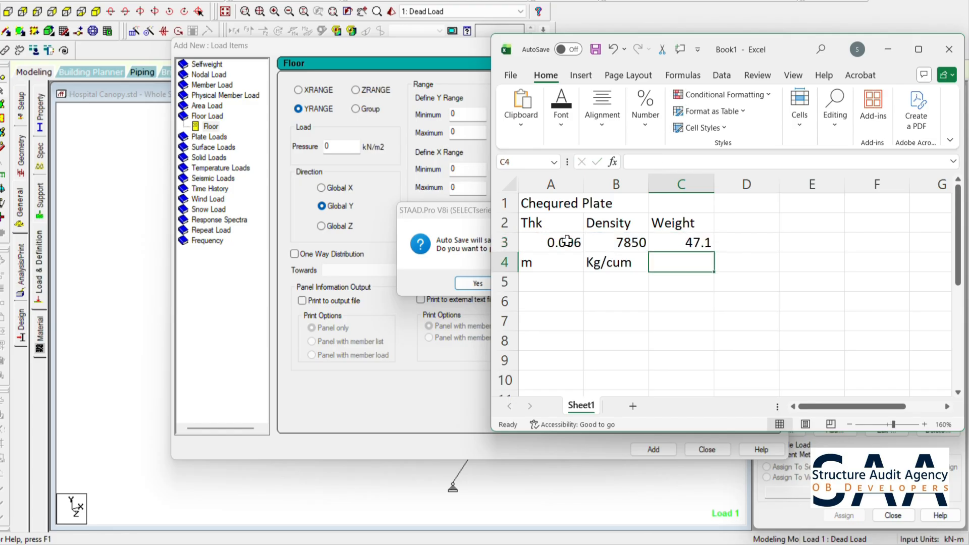
- Note the rounded plate load as 50 Kg in D3 and 0.5KN in D4
click(736, 242)
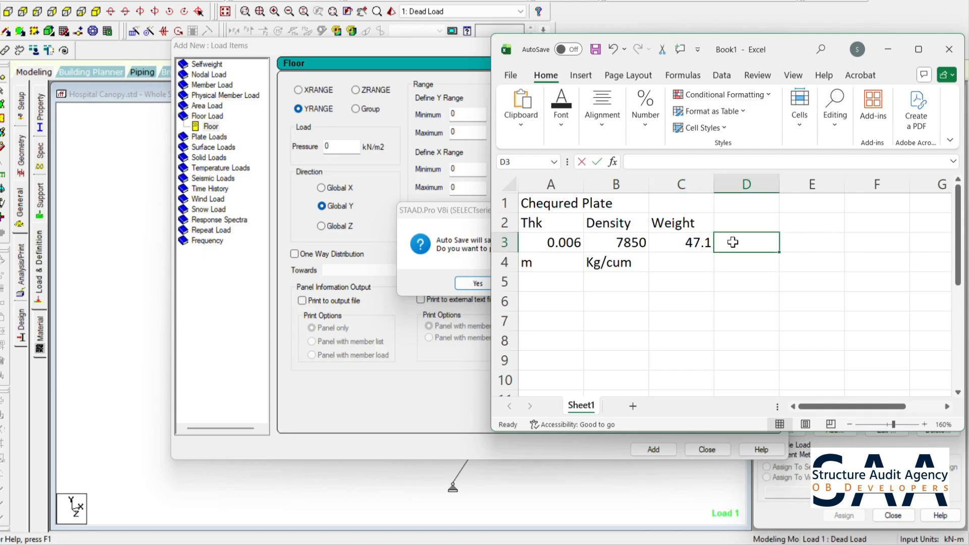
text(50 Kg)
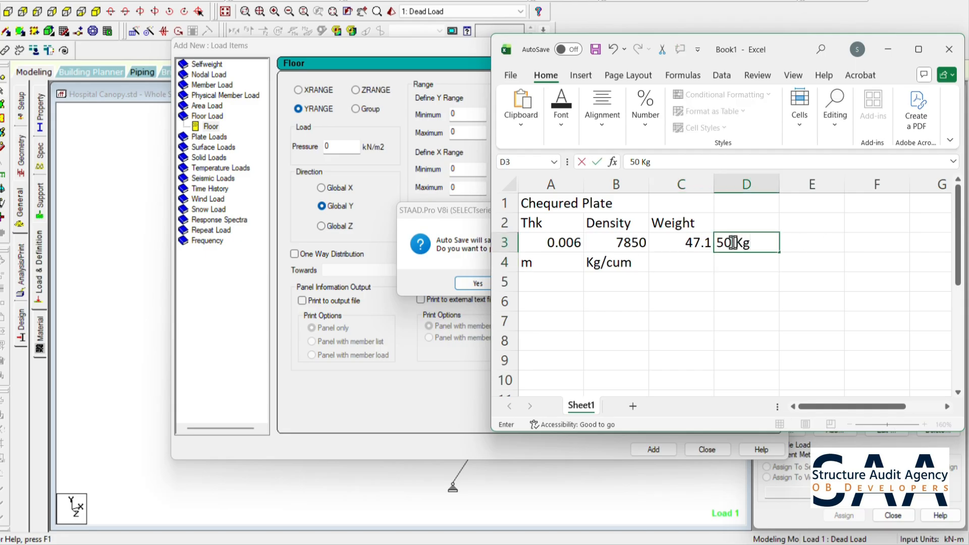
key(Return)
text(0.5KN)
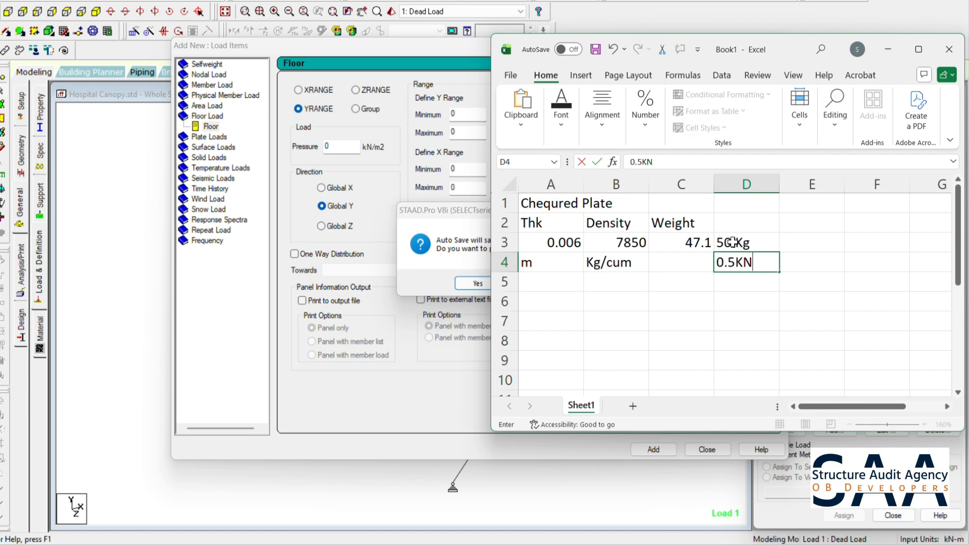
click(736, 321)
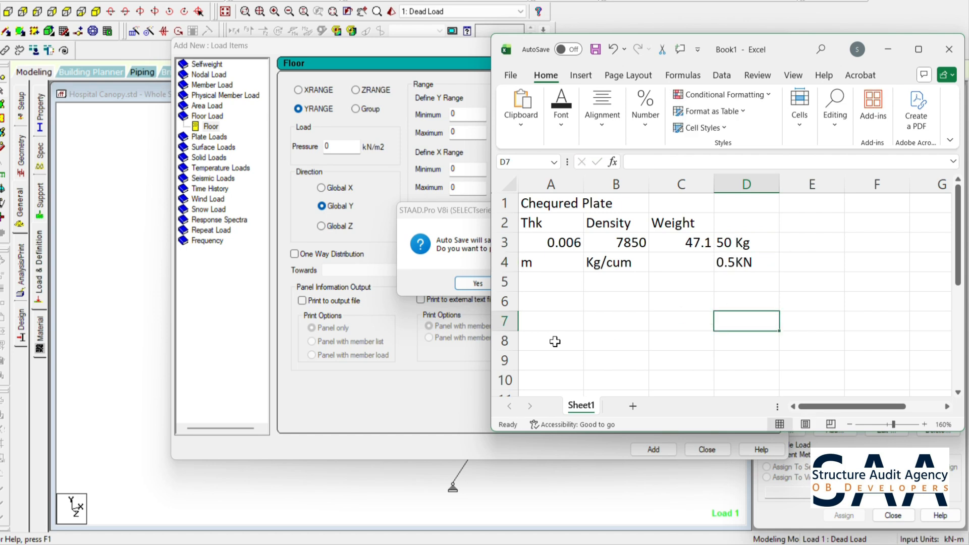
- Switch back to STAAD.Pro, accept the auto-save request and save the modified structure
click(440, 263)
click(477, 284)
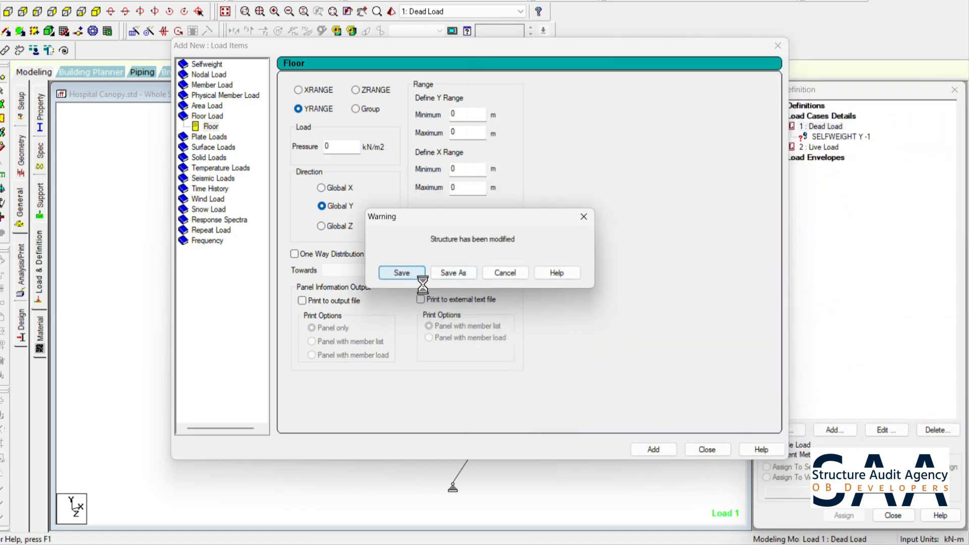
click(406, 275)
- Add a Global Y floor load of -0.5 kN/m2 over Y range 0 to 1 m to Dead Load and display its distribution
click(335, 147)
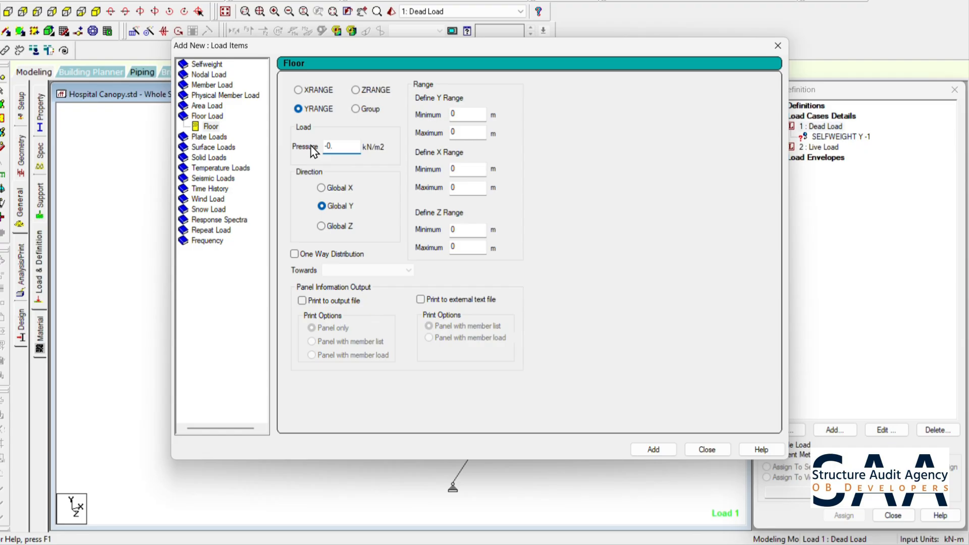
click(466, 132)
text(1)
click(660, 450)
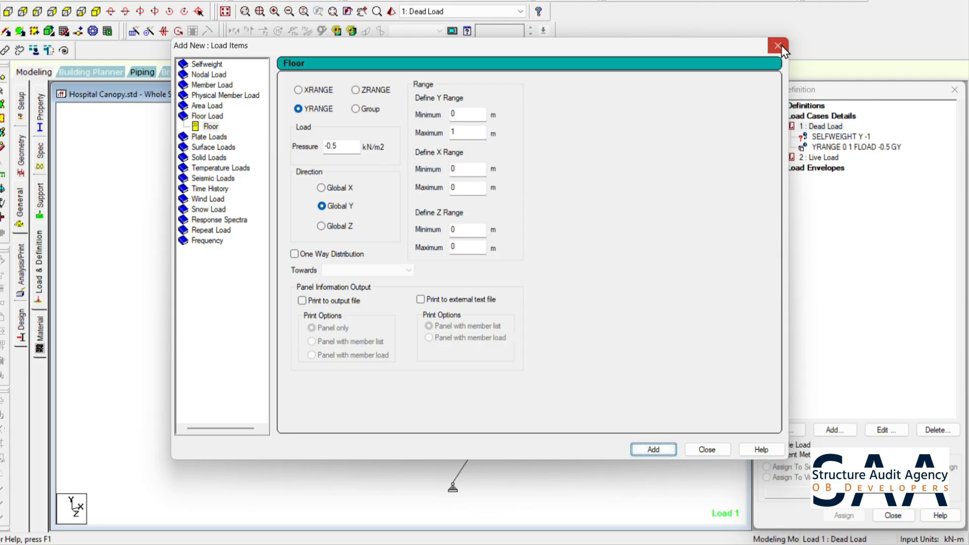
click(778, 46)
click(823, 148)
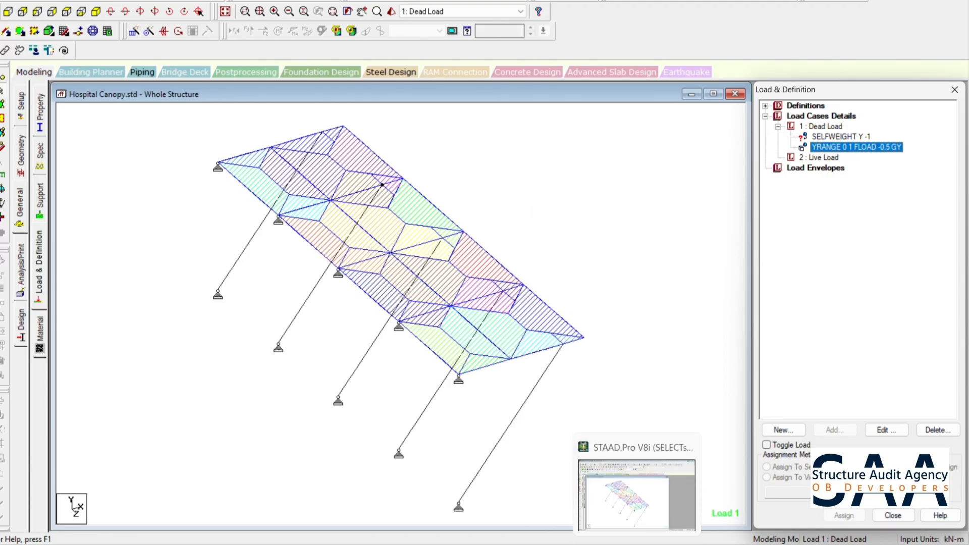
click(639, 544)
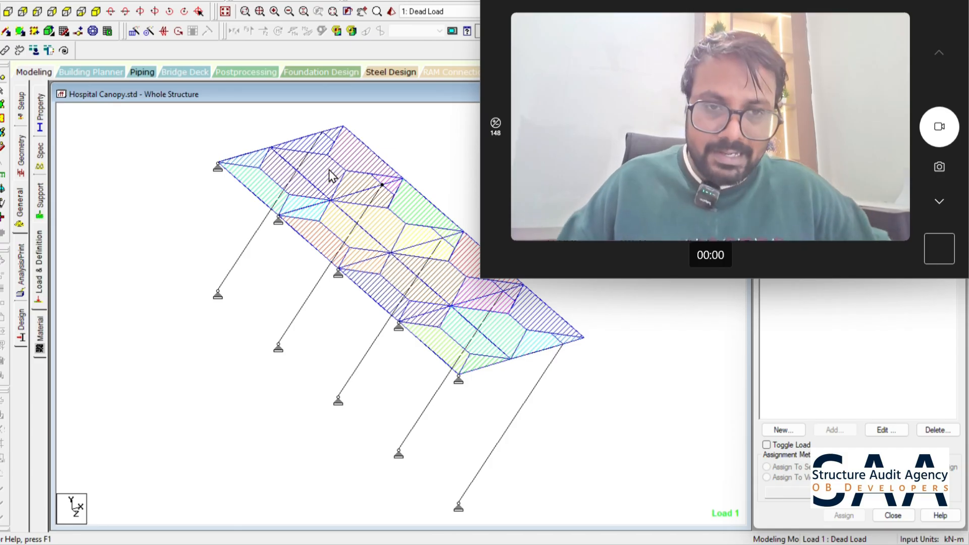
click(621, 328)
- Assign the Y -1 selfweight under Dead Load to all members in the view
click(838, 136)
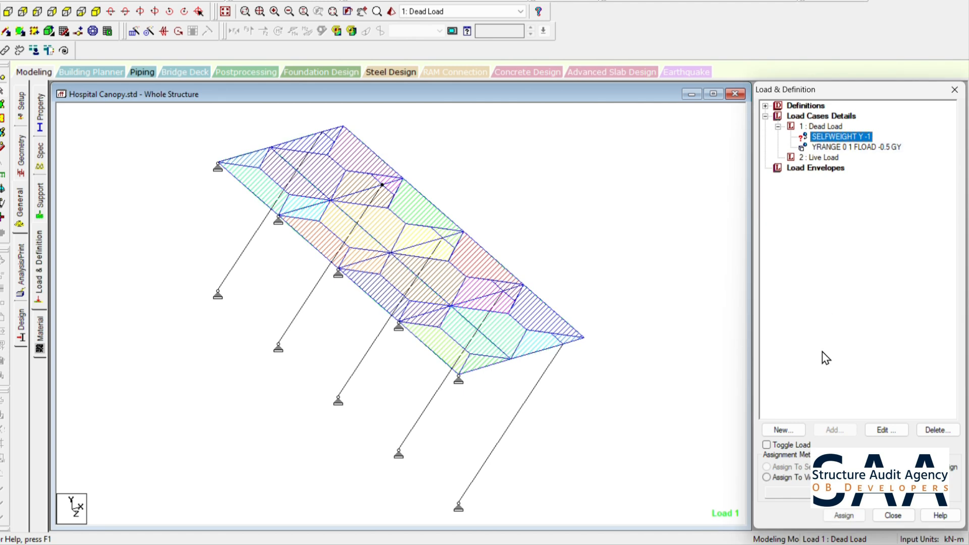
click(787, 477)
click(838, 520)
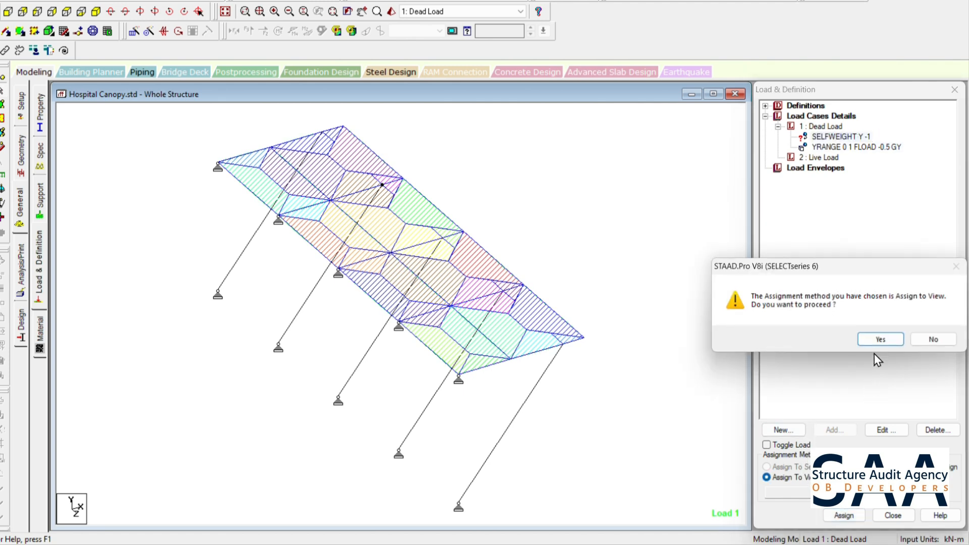
click(879, 340)
- Add a Global Y floor load of -5 kN/m2 over Y range 0 to 1 m to Live Load and display its distribution
click(822, 159)
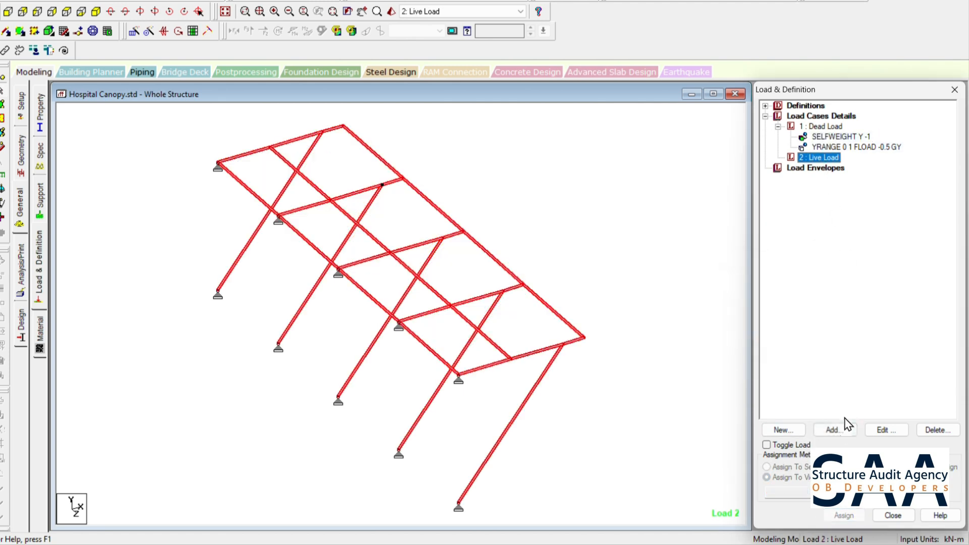
click(835, 430)
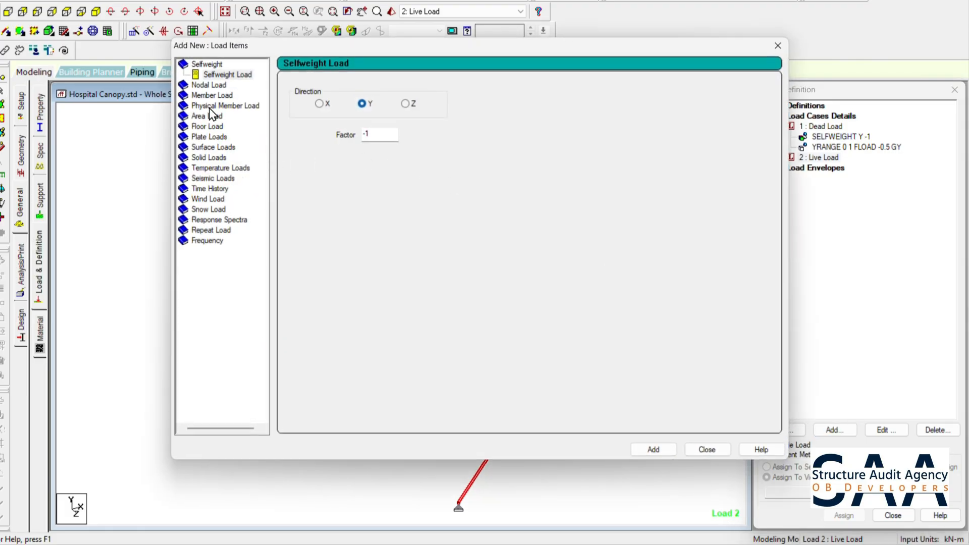
click(212, 127)
drag(338, 145, 281, 146)
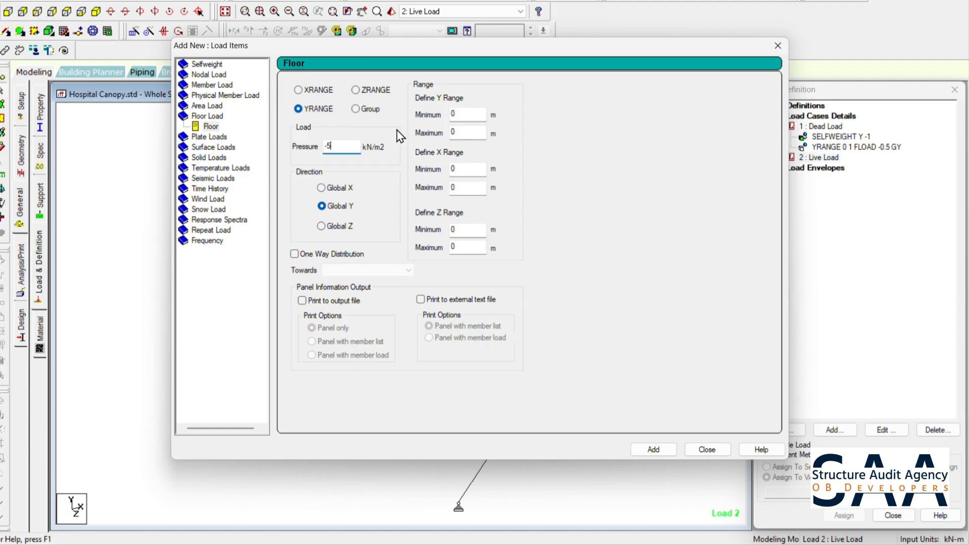
double_click(466, 132)
click(666, 450)
click(709, 450)
click(846, 171)
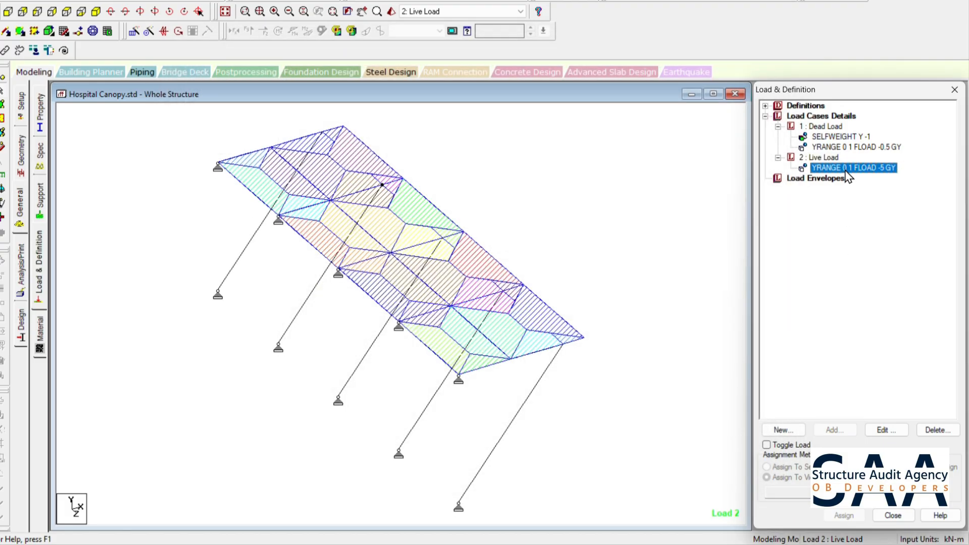
click(592, 209)
- Generate automatic load combinations using the Indian Code with the Steel_Plastic category and add all of them to the load cases
click(823, 117)
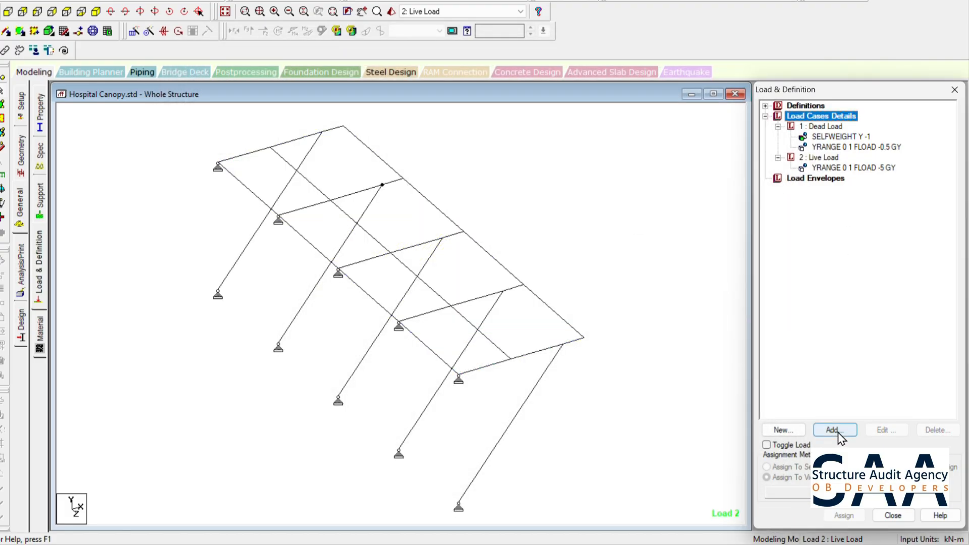
click(834, 430)
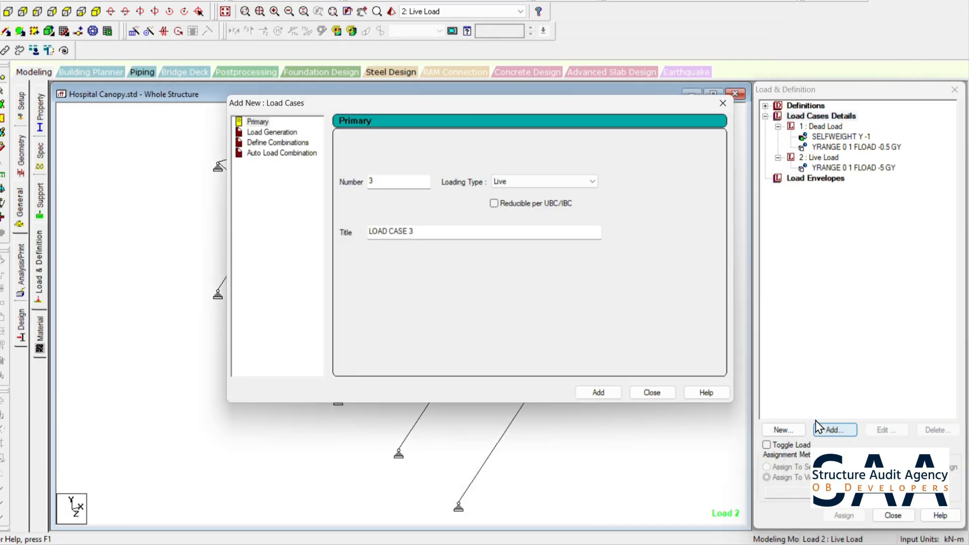
click(311, 154)
click(488, 145)
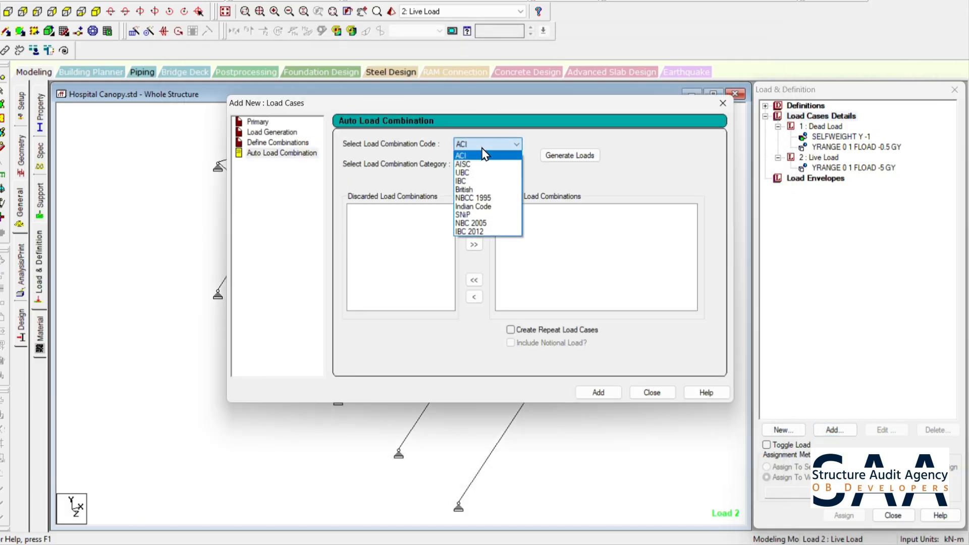
click(473, 206)
click(481, 164)
click(477, 185)
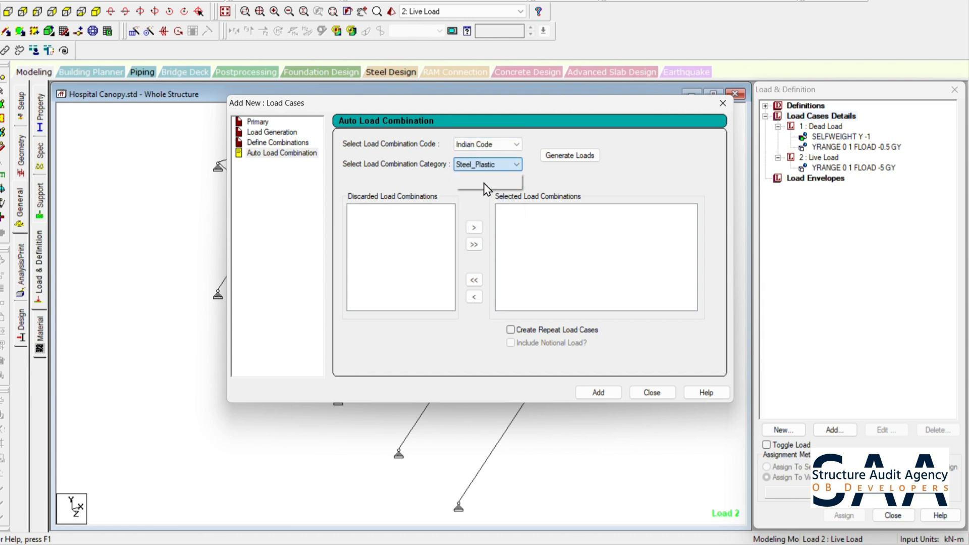
click(567, 155)
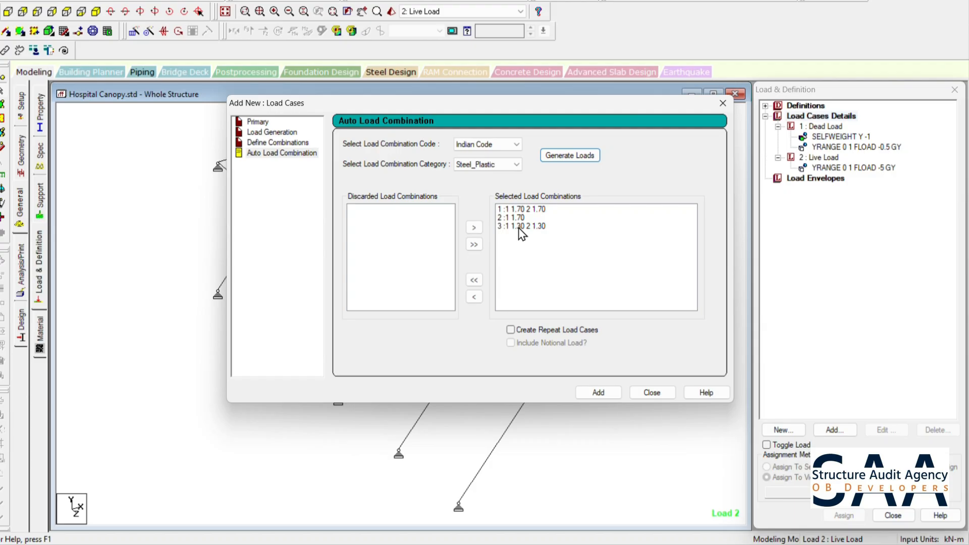
click(601, 393)
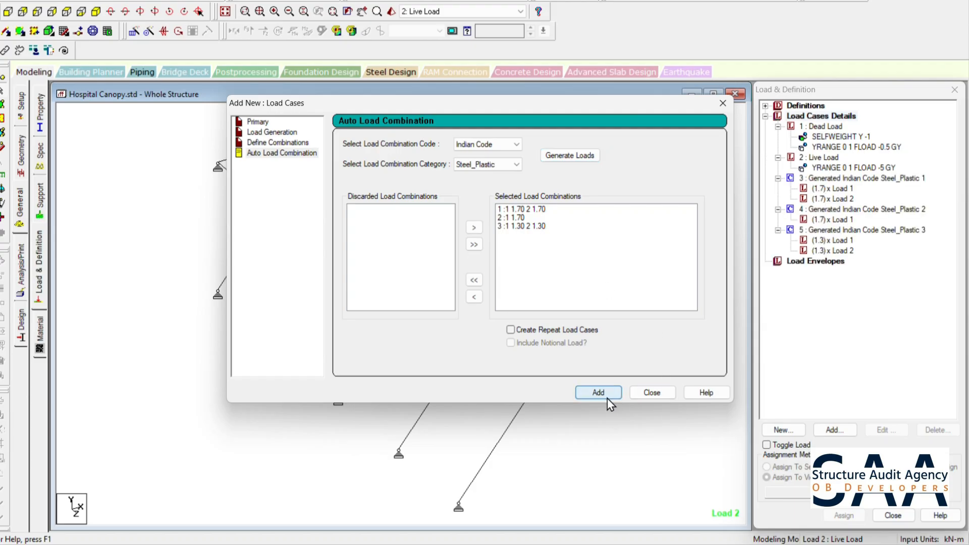
click(652, 394)
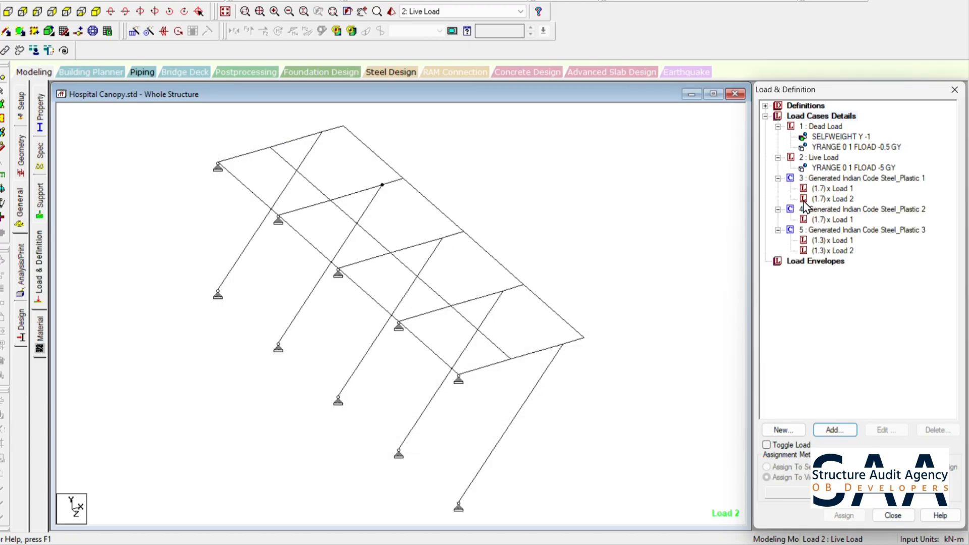
- Add a Perform Analysis command with the No Print option
click(828, 127)
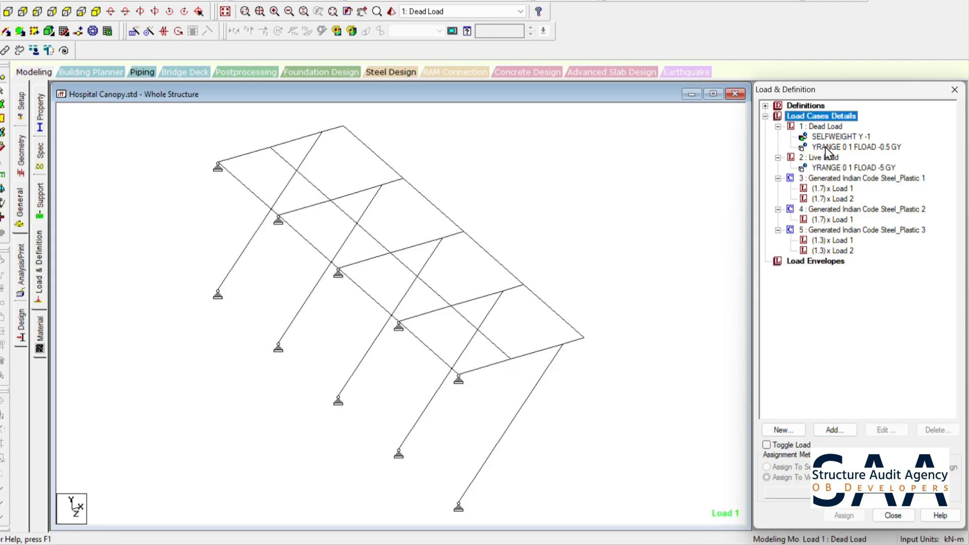
click(16, 276)
click(453, 393)
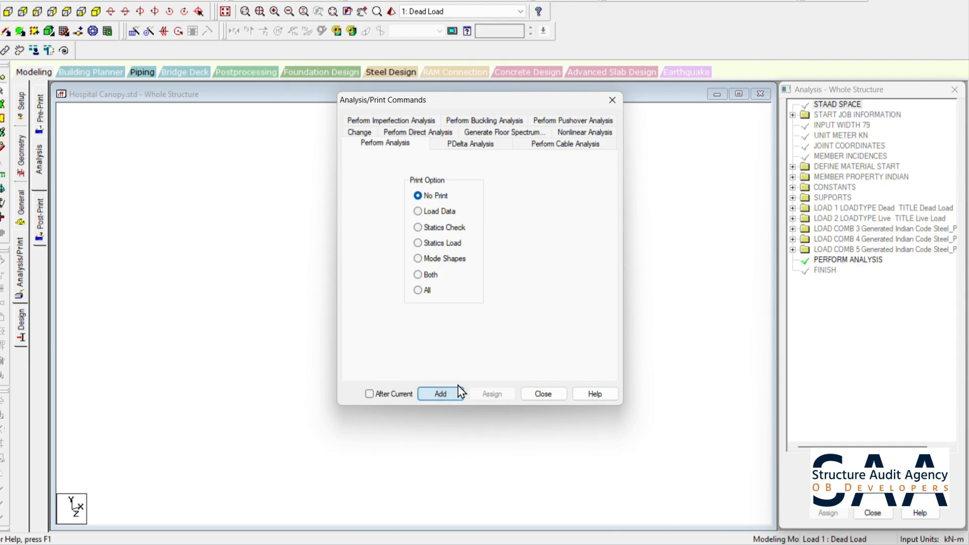
click(525, 393)
- Set the steel design code to IS800 2007 LSD and view the available design parameters
click(24, 323)
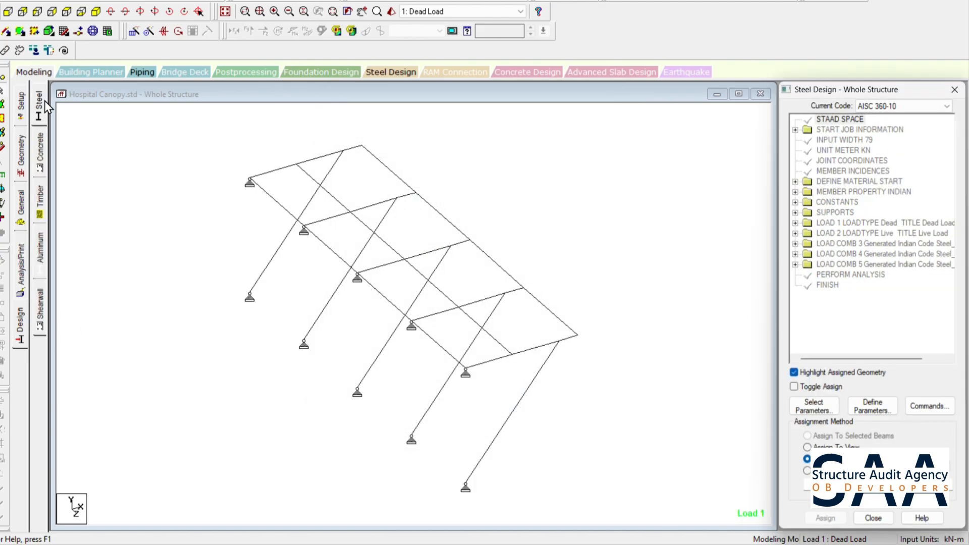
click(927, 106)
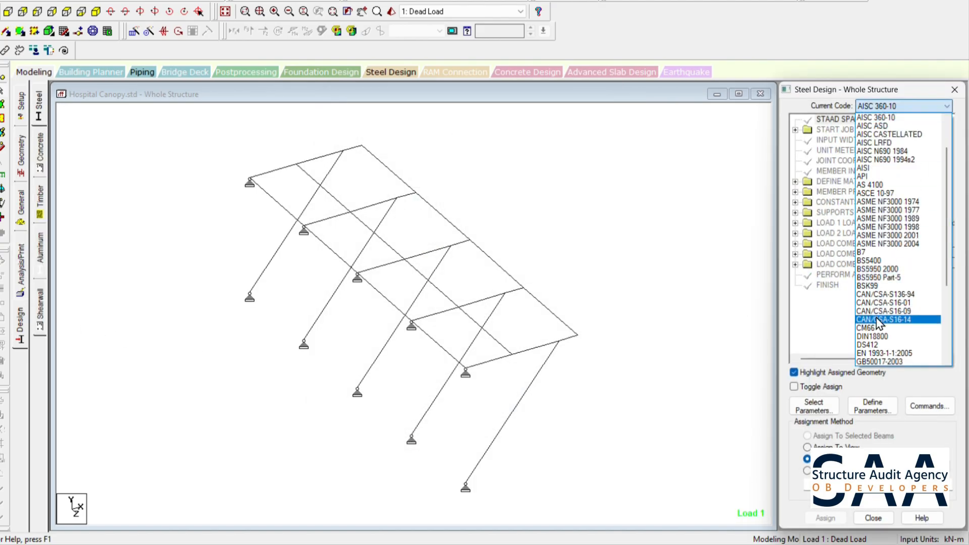
scroll(879, 323, down, 5)
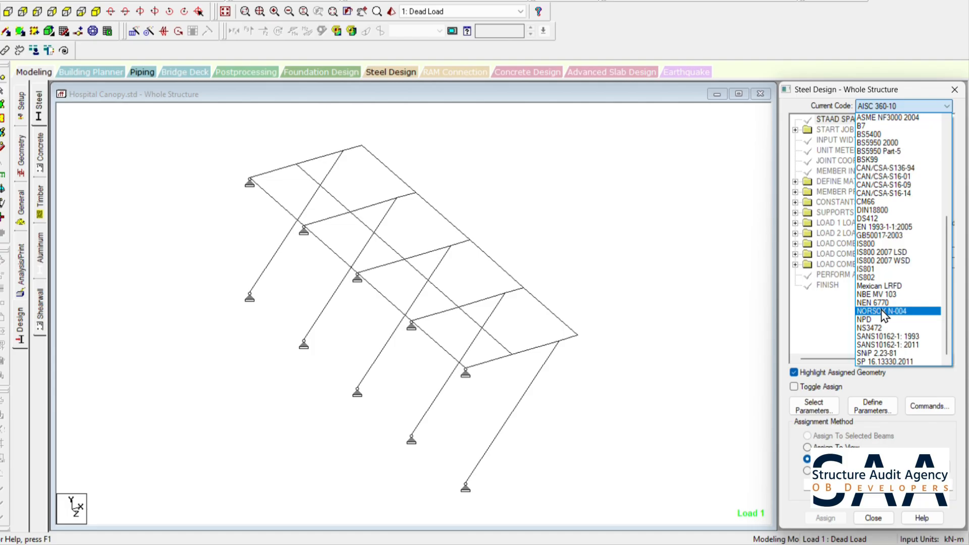
click(893, 254)
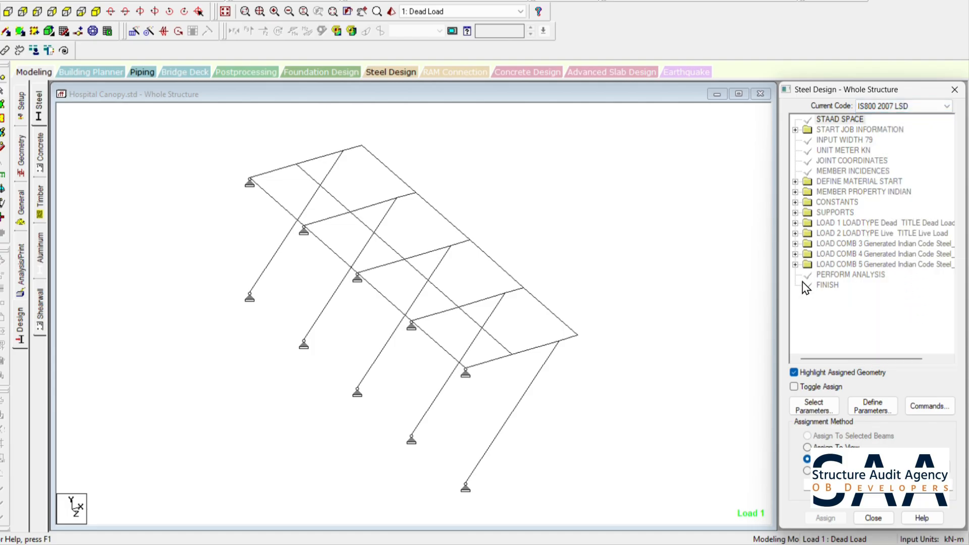
click(877, 404)
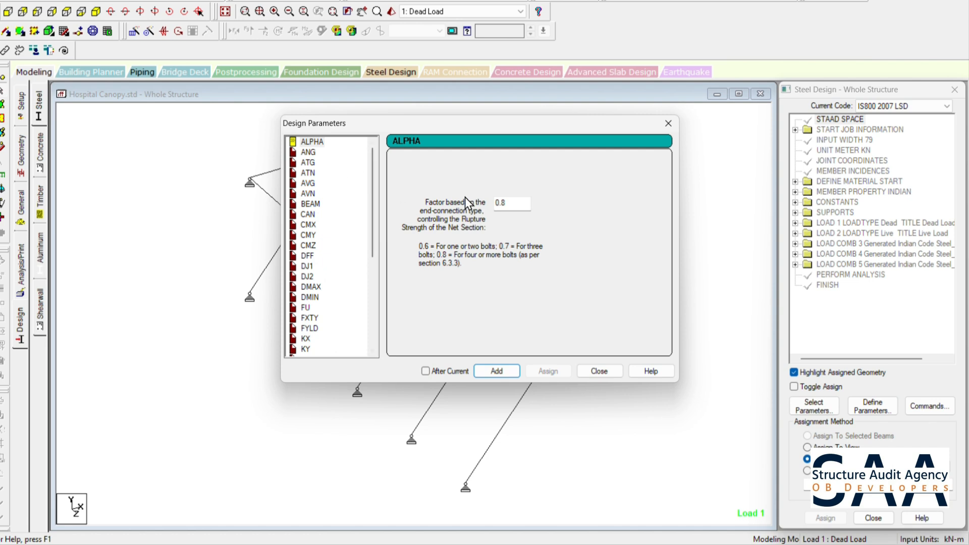
click(604, 375)
- Add the CHECK CODE design command and assign it to all members in the view
click(931, 406)
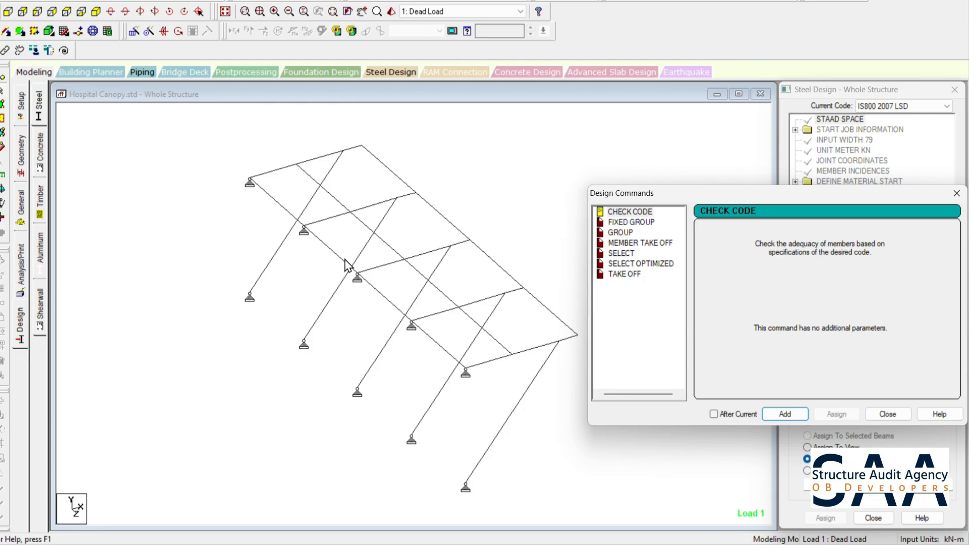
click(640, 214)
click(792, 414)
click(888, 414)
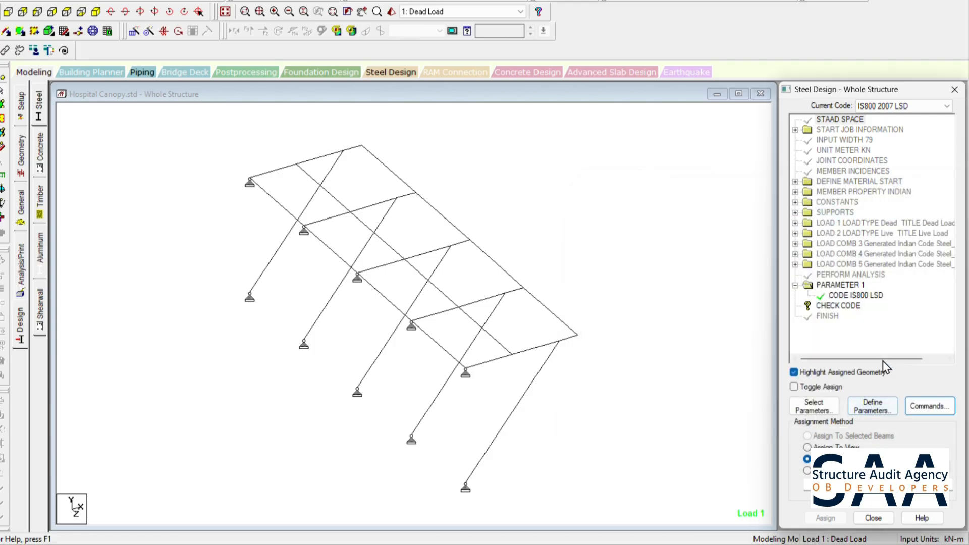
click(807, 448)
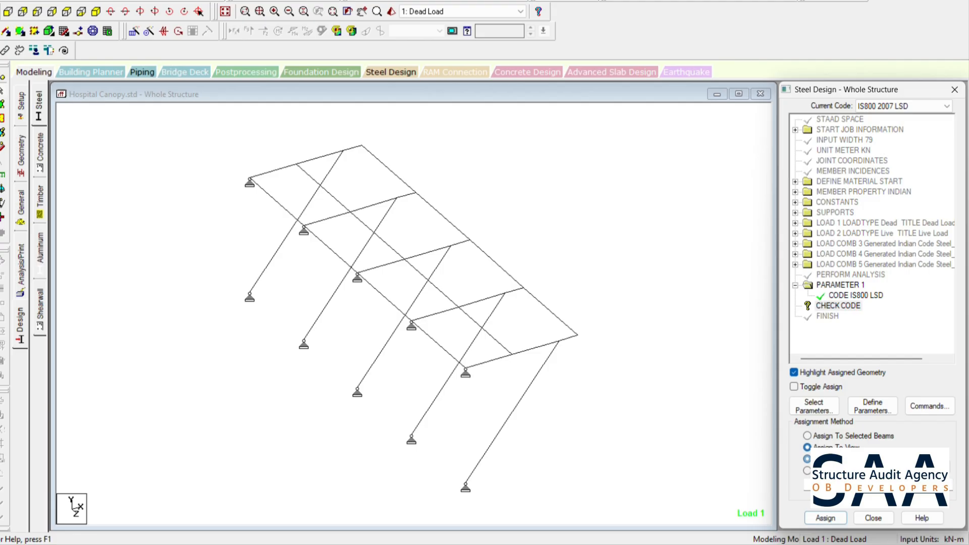
click(826, 518)
click(879, 338)
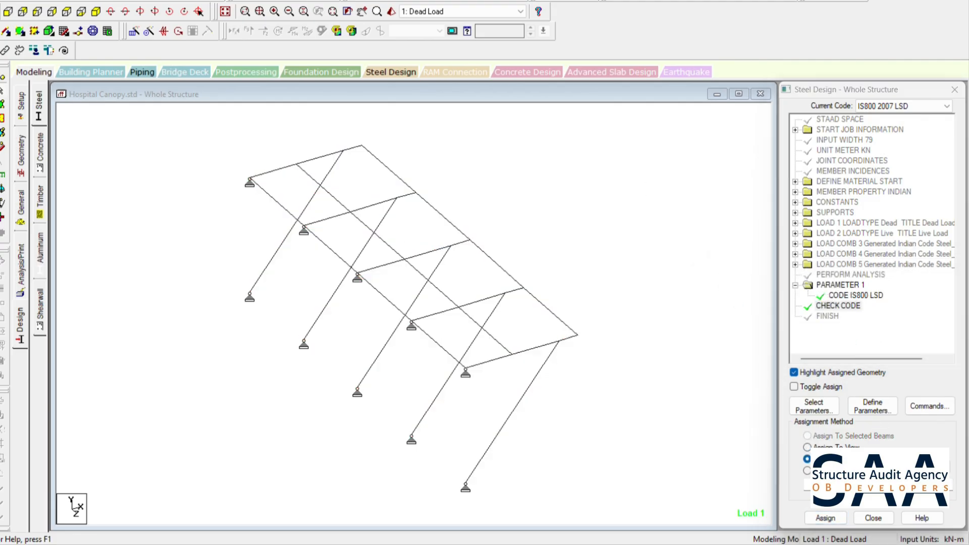
- Save the modified structure, run the analysis and design, and stay in modeling mode
click(265, 1)
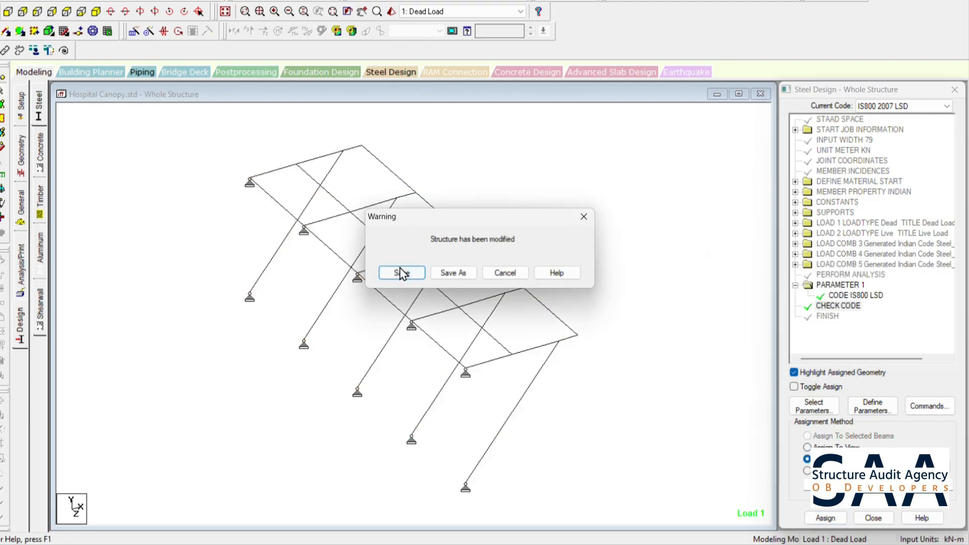
click(401, 273)
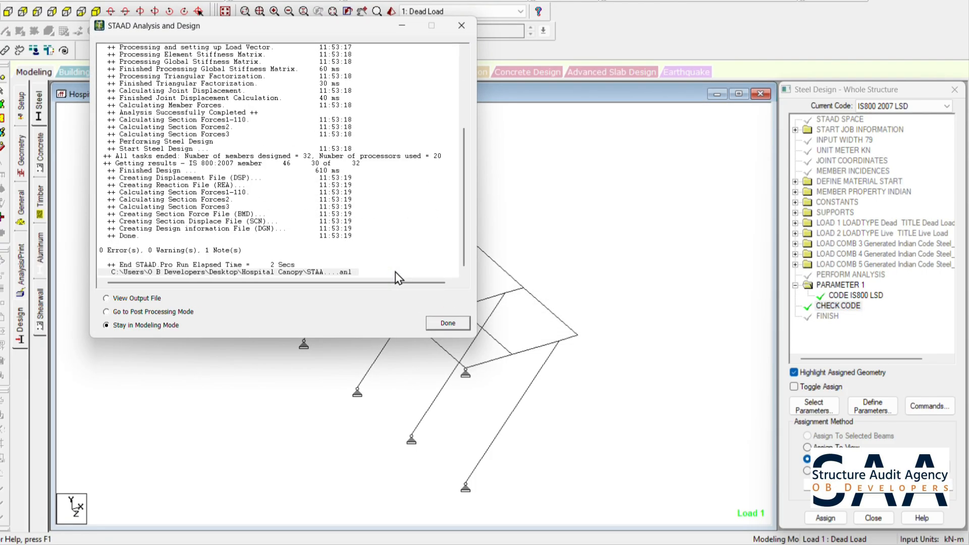
click(447, 324)
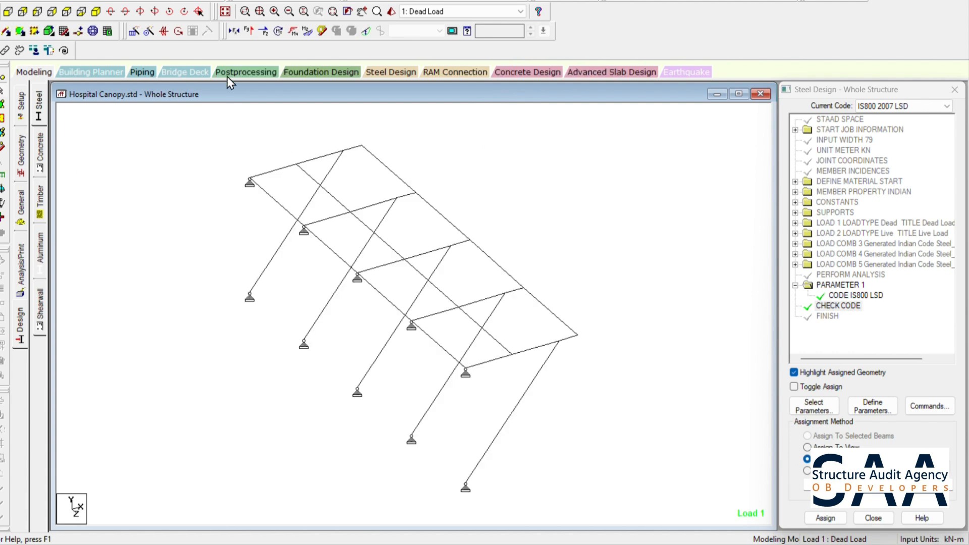
- Open the postprocessing results, view the displacements and beam forces, and display the unity check ratios on the members
click(246, 72)
click(497, 356)
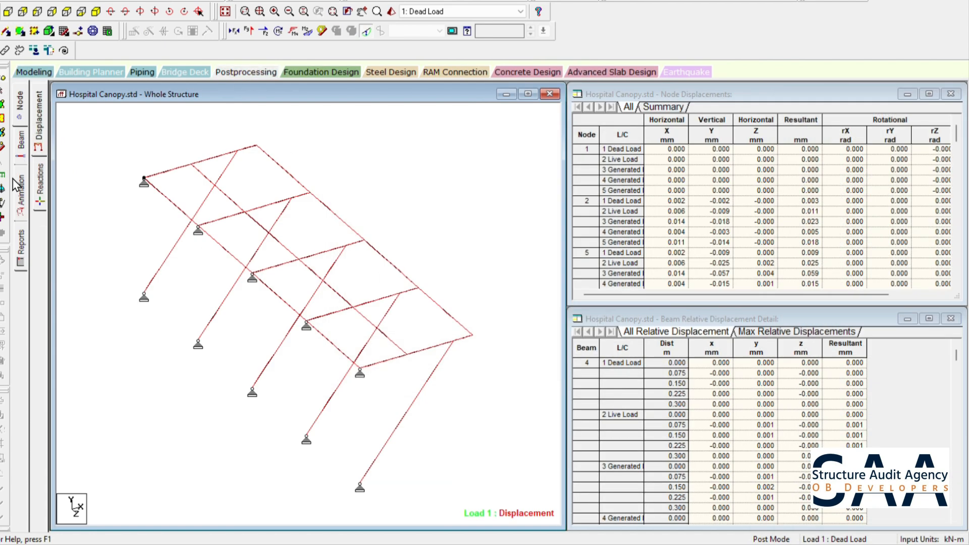
click(21, 141)
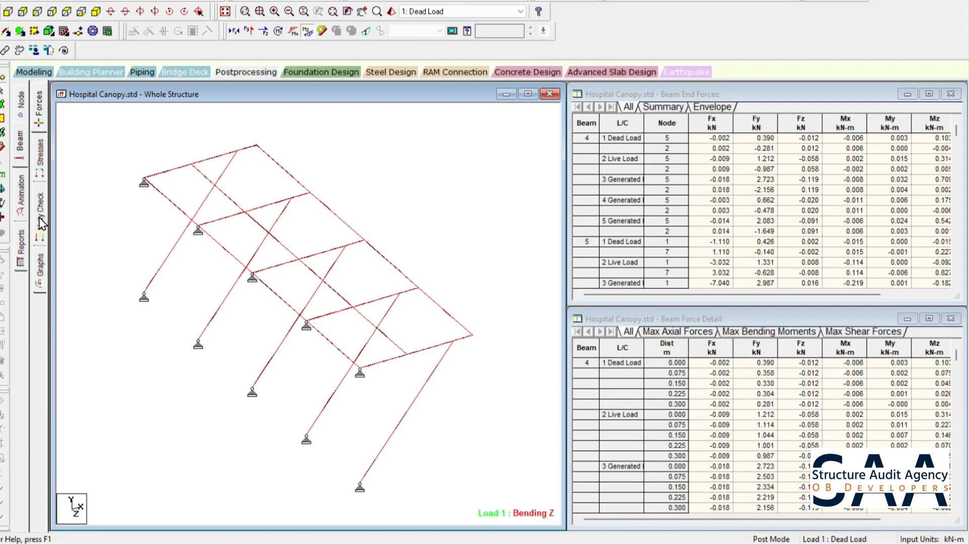
click(41, 223)
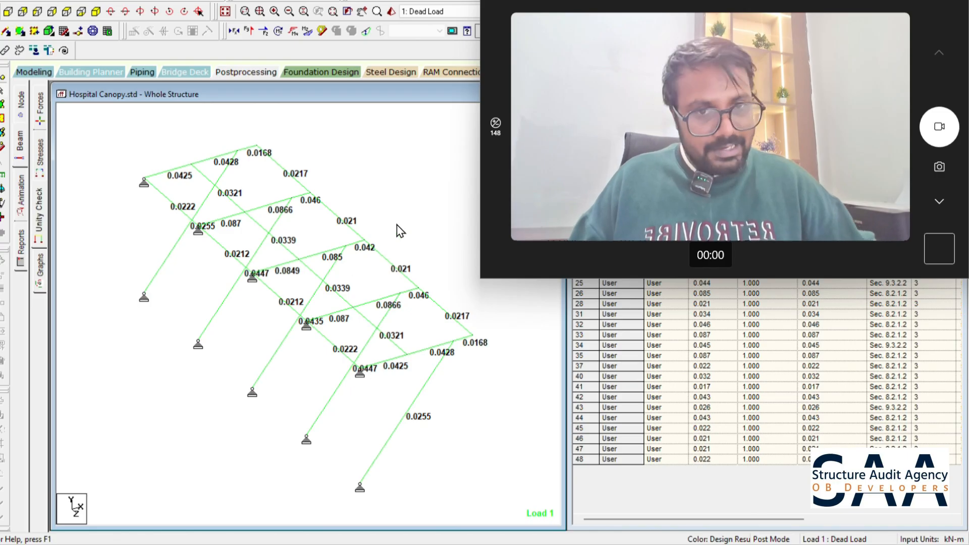
- Inspect the design result of the middle frame's beam 26 and switch to the browser search on the cantilever deflection limit in IS 800
scroll(318, 212, up, 1)
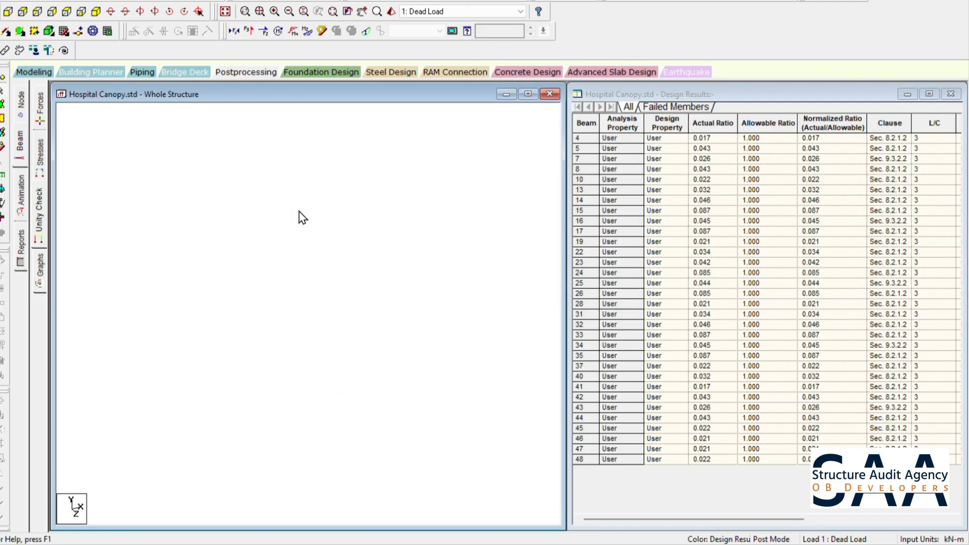
click(339, 238)
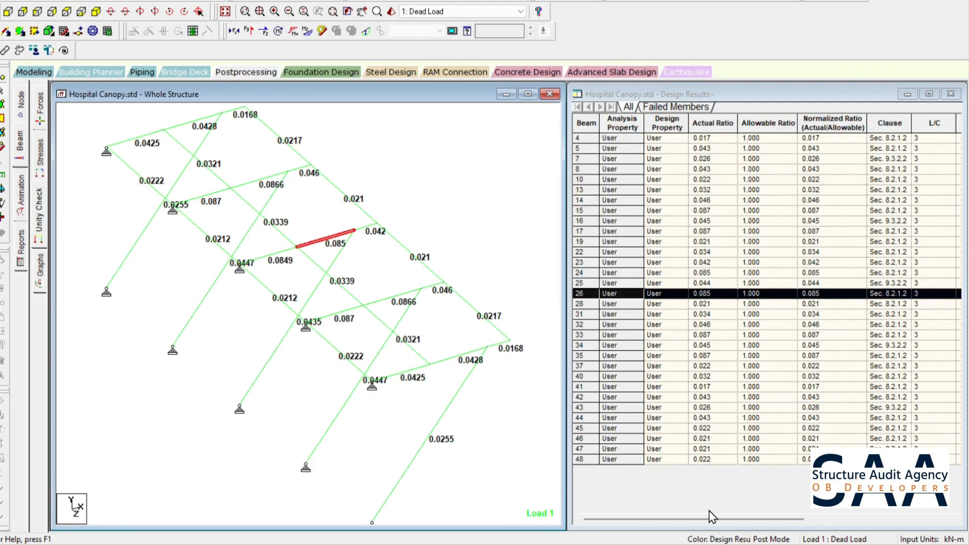
key(alt+Tab)
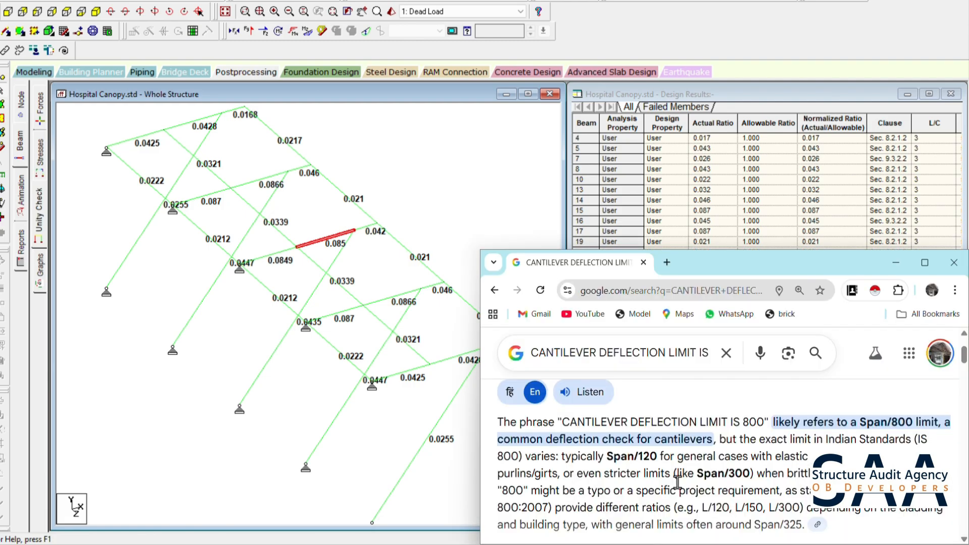